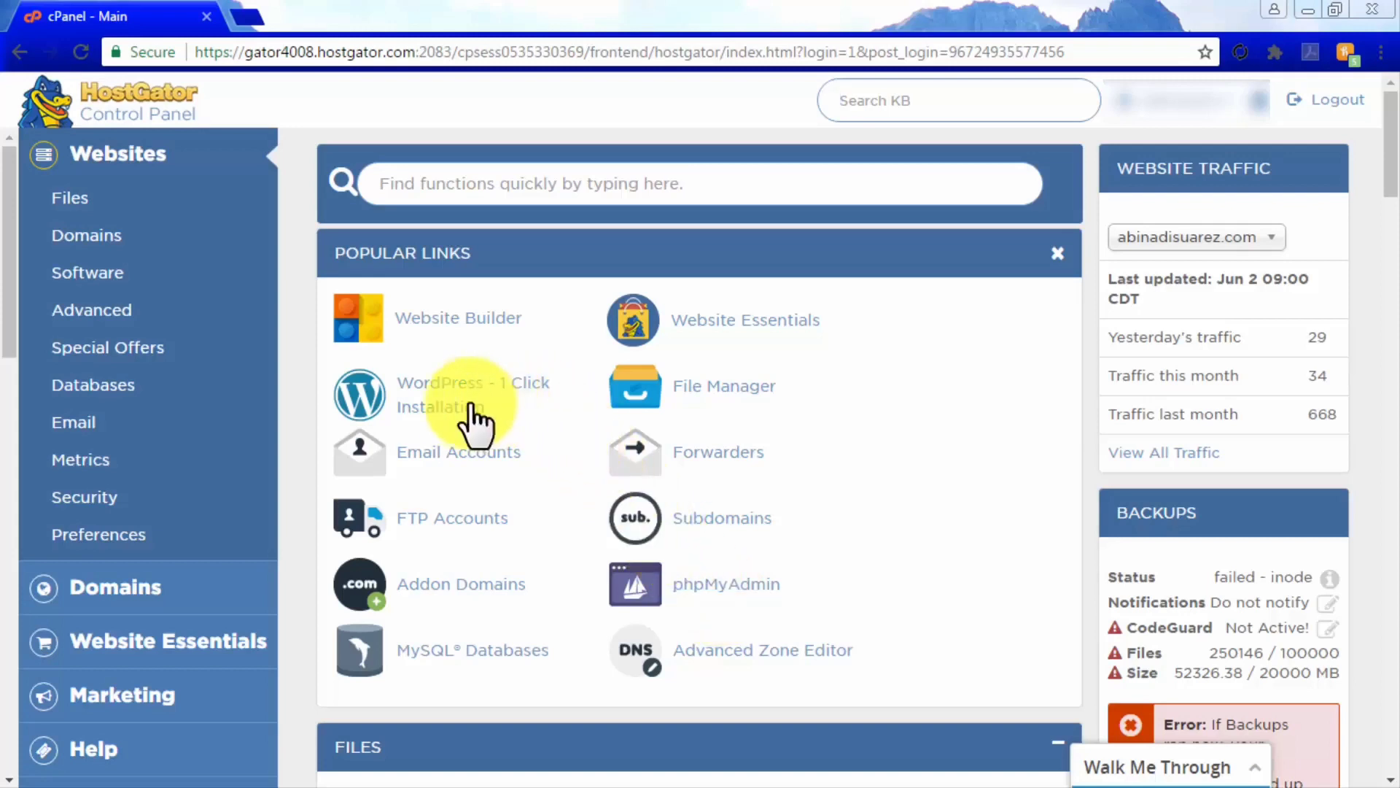
# Start a one-click WordPress install on the site's domain in directory 'cinemasoundathome'
pyautogui.click(450, 404)
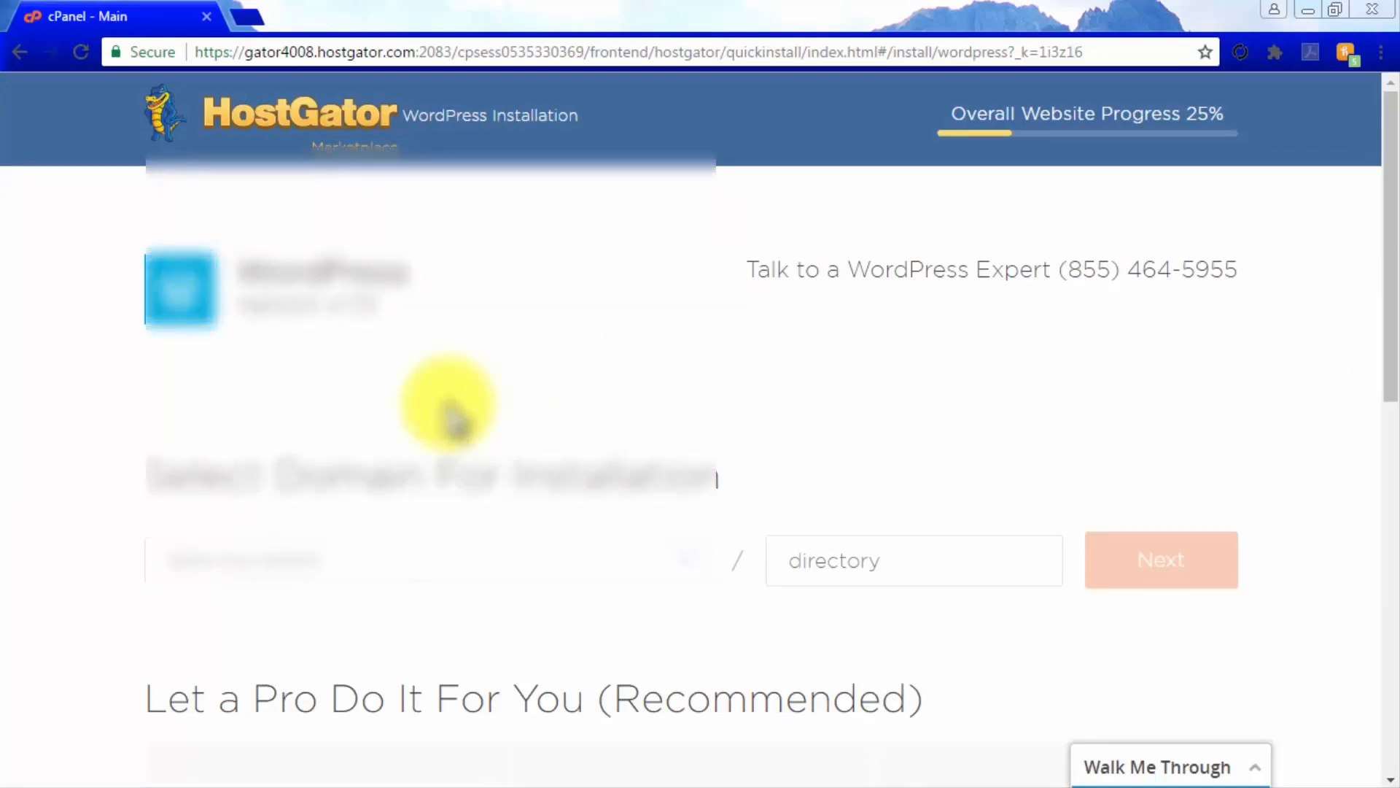
pyautogui.click(623, 576)
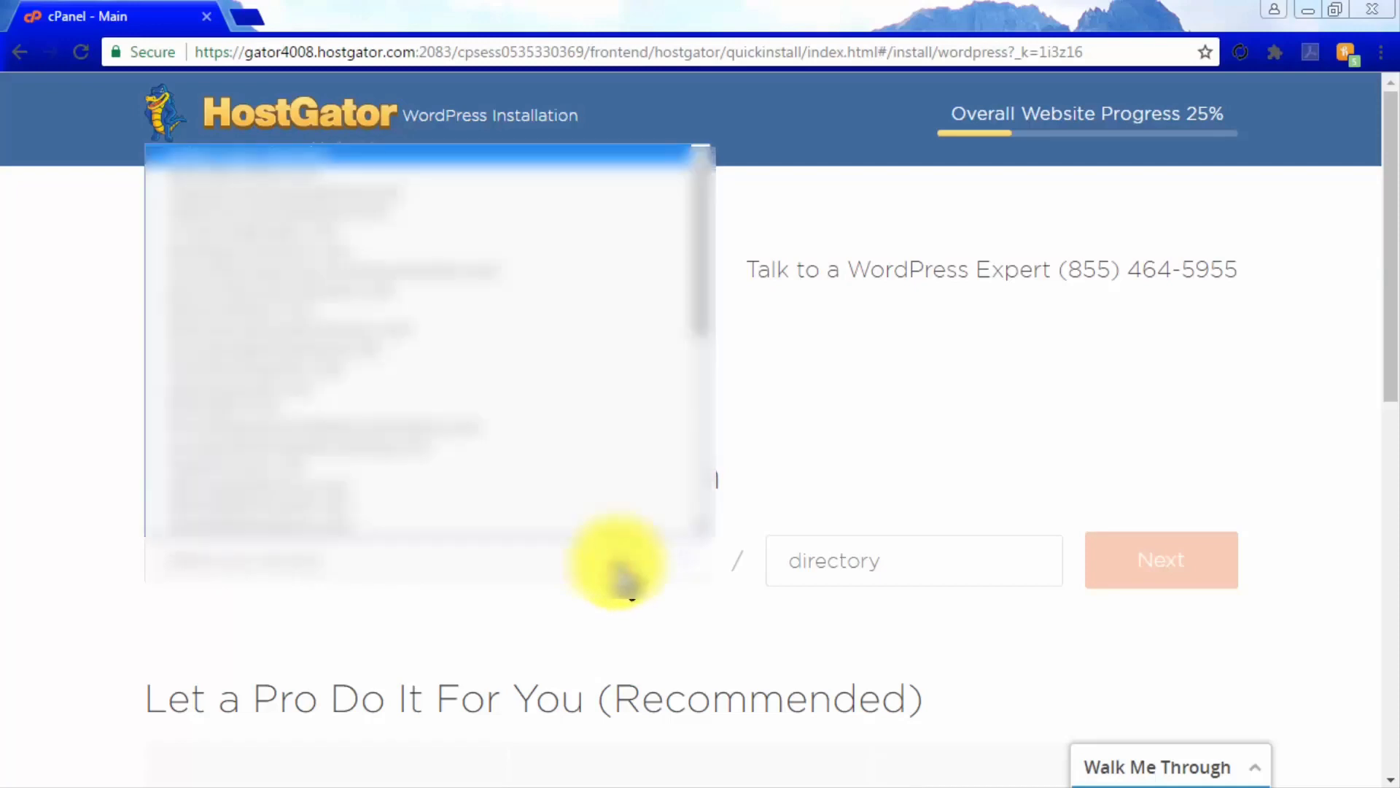
pyautogui.click(369, 188)
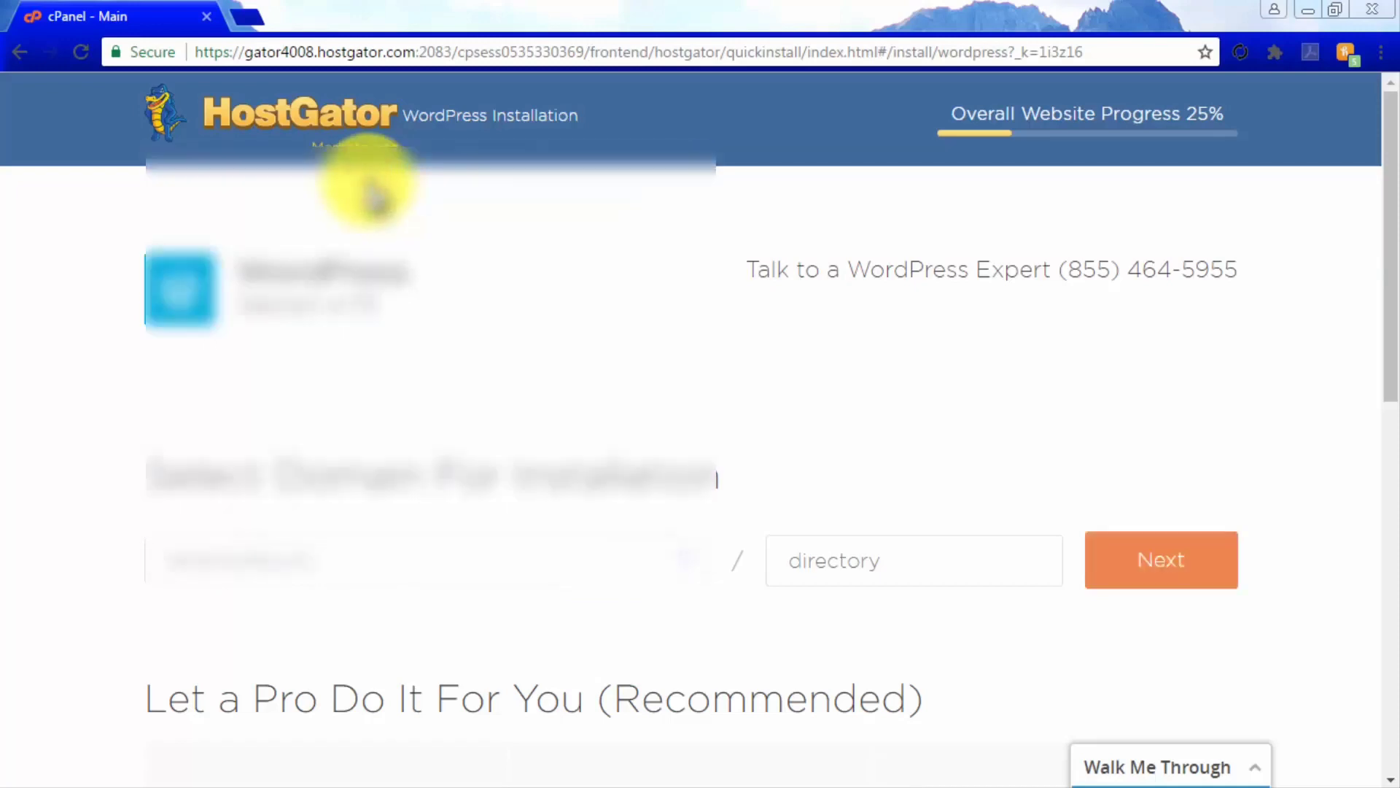
pyautogui.click(839, 562)
pyautogui.write('cin')
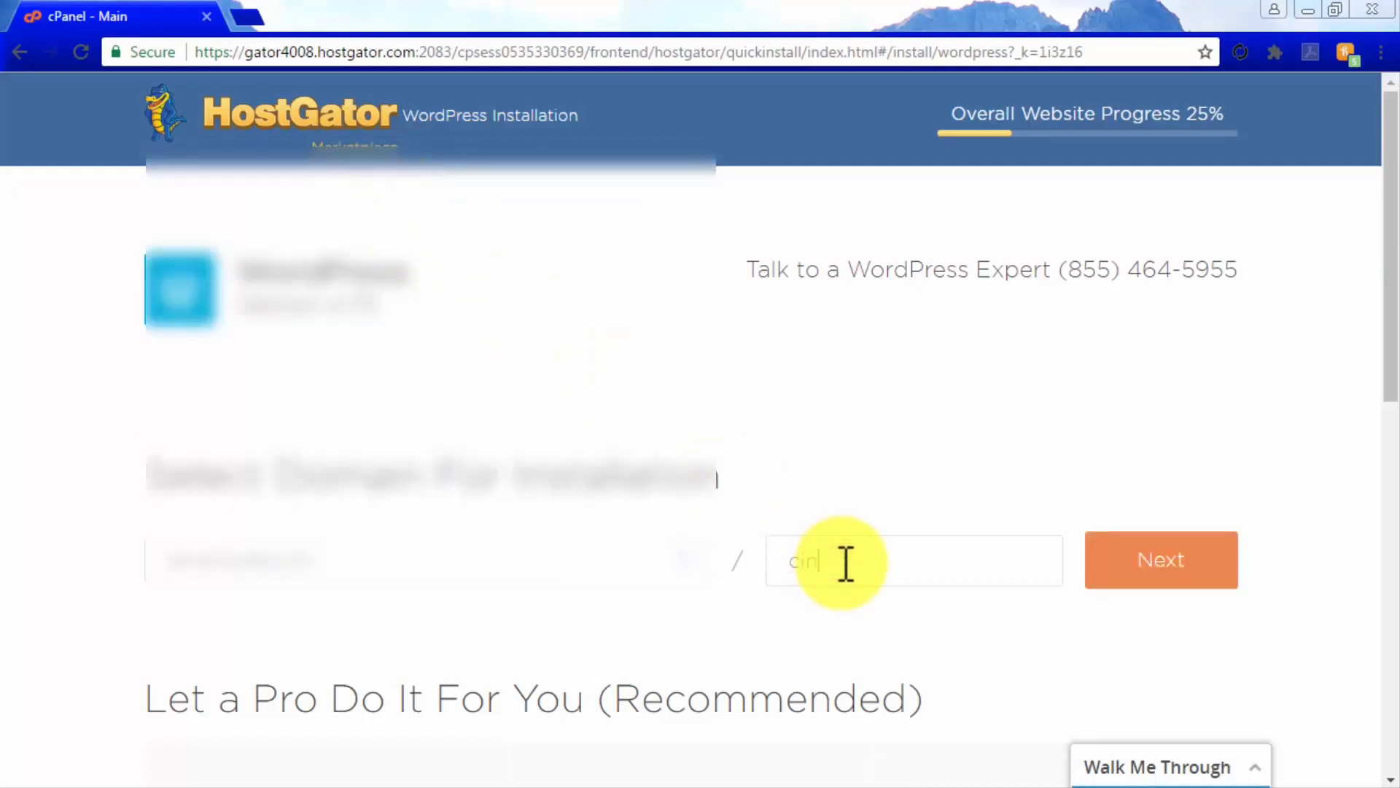
pyautogui.write('emasoundathome')
pyautogui.click(1156, 559)
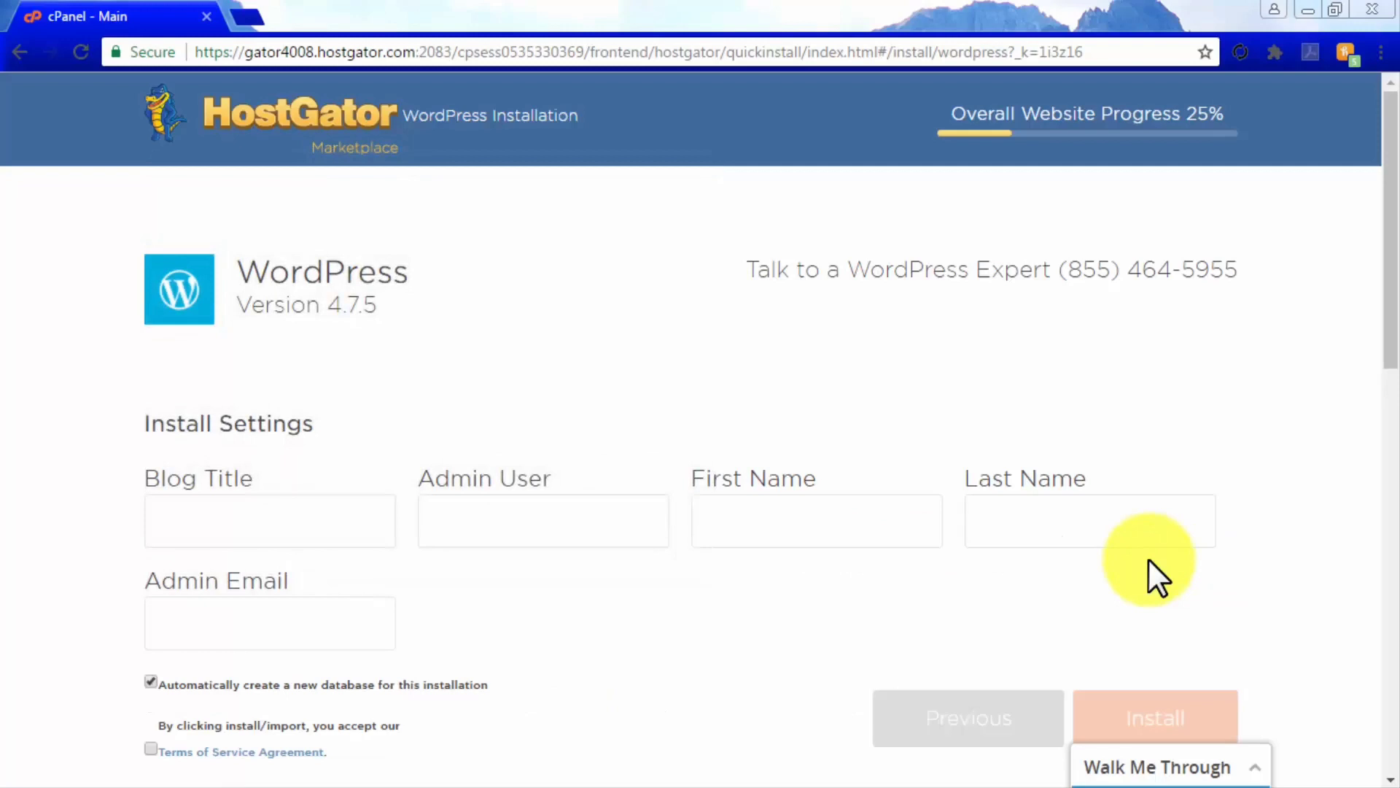
# Enter blog title 'Cinema Sound At Home' and the admin username
pyautogui.click(329, 527)
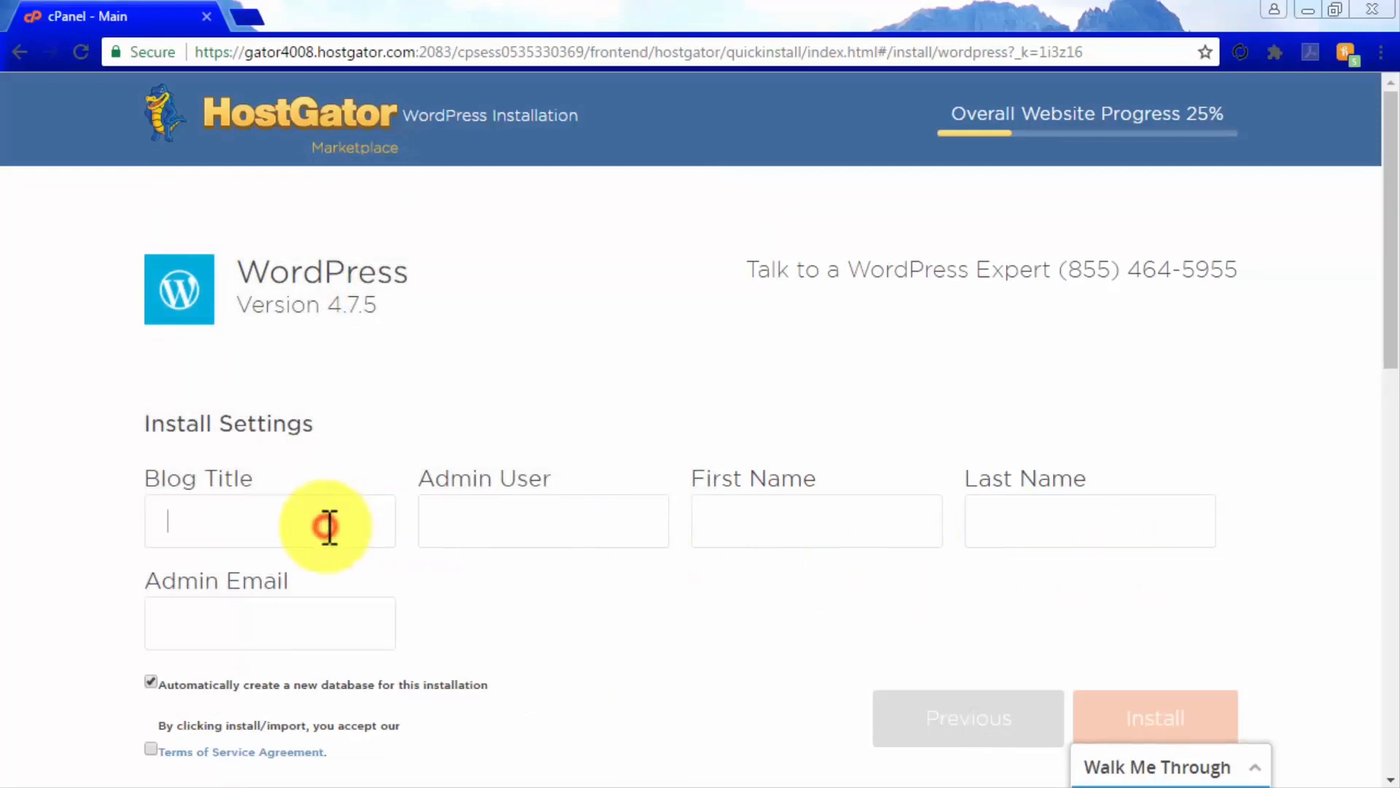
pyautogui.write('Cinema Sound At Home')
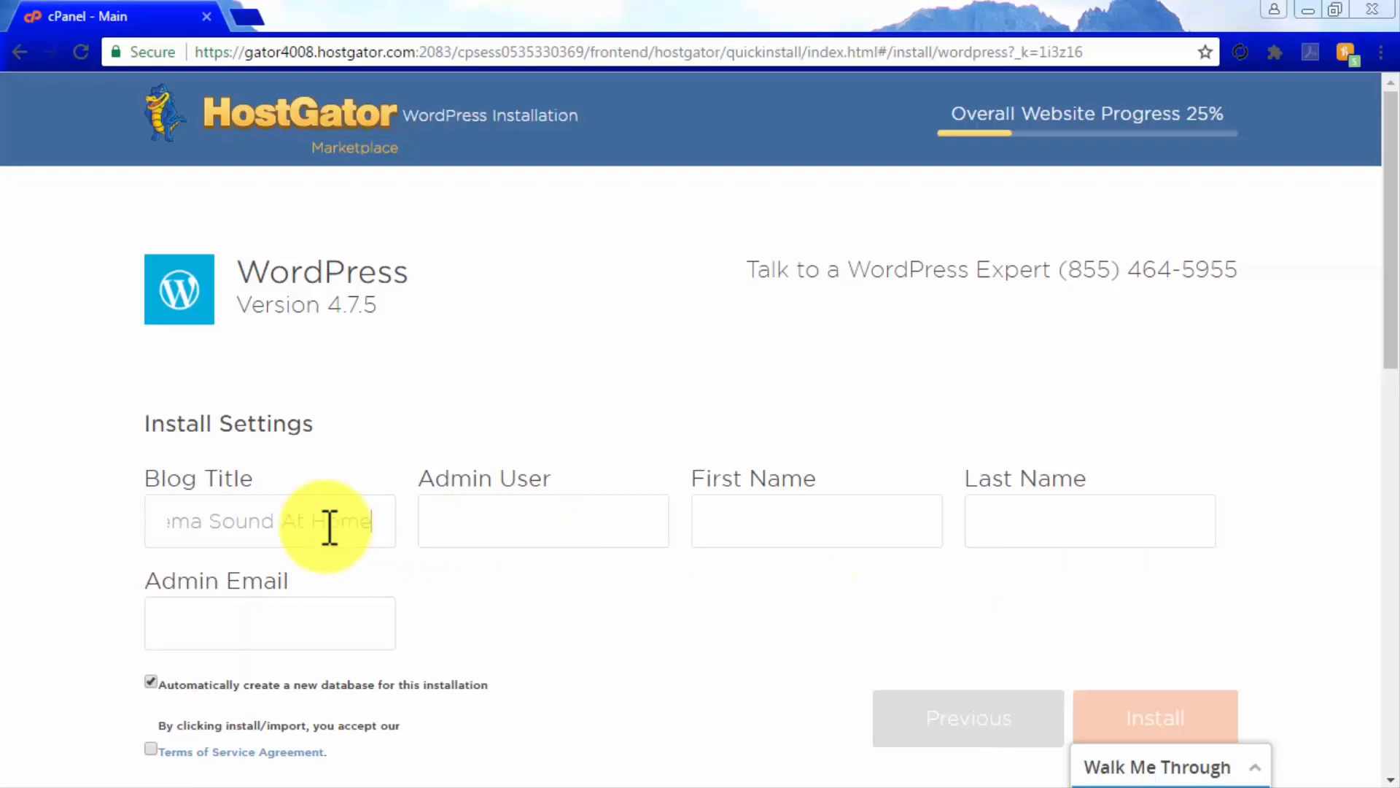
pyautogui.click(487, 538)
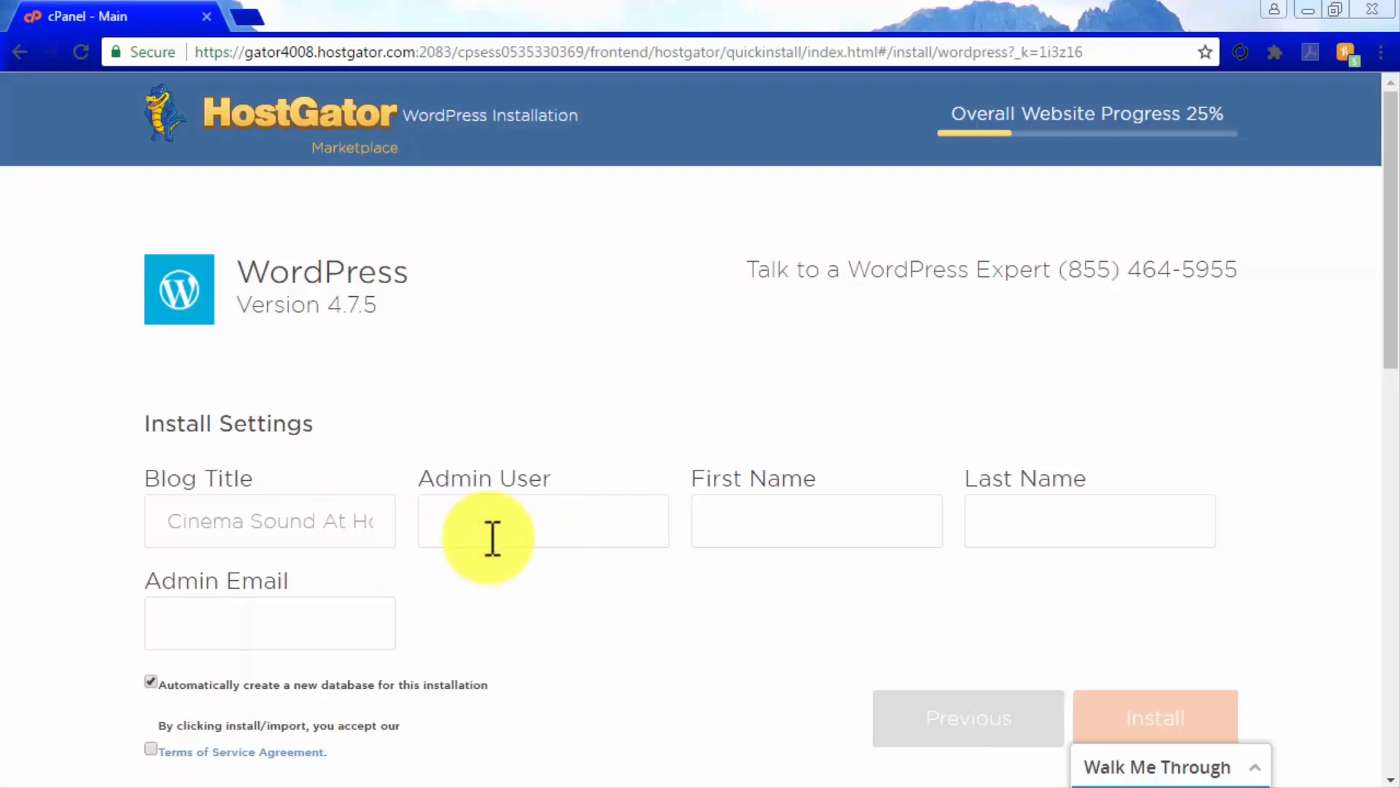
pyautogui.write('jamessoundie')
# Fill in the admin's first name, last name and email, and accept the Terms of Service
pyautogui.click(814, 533)
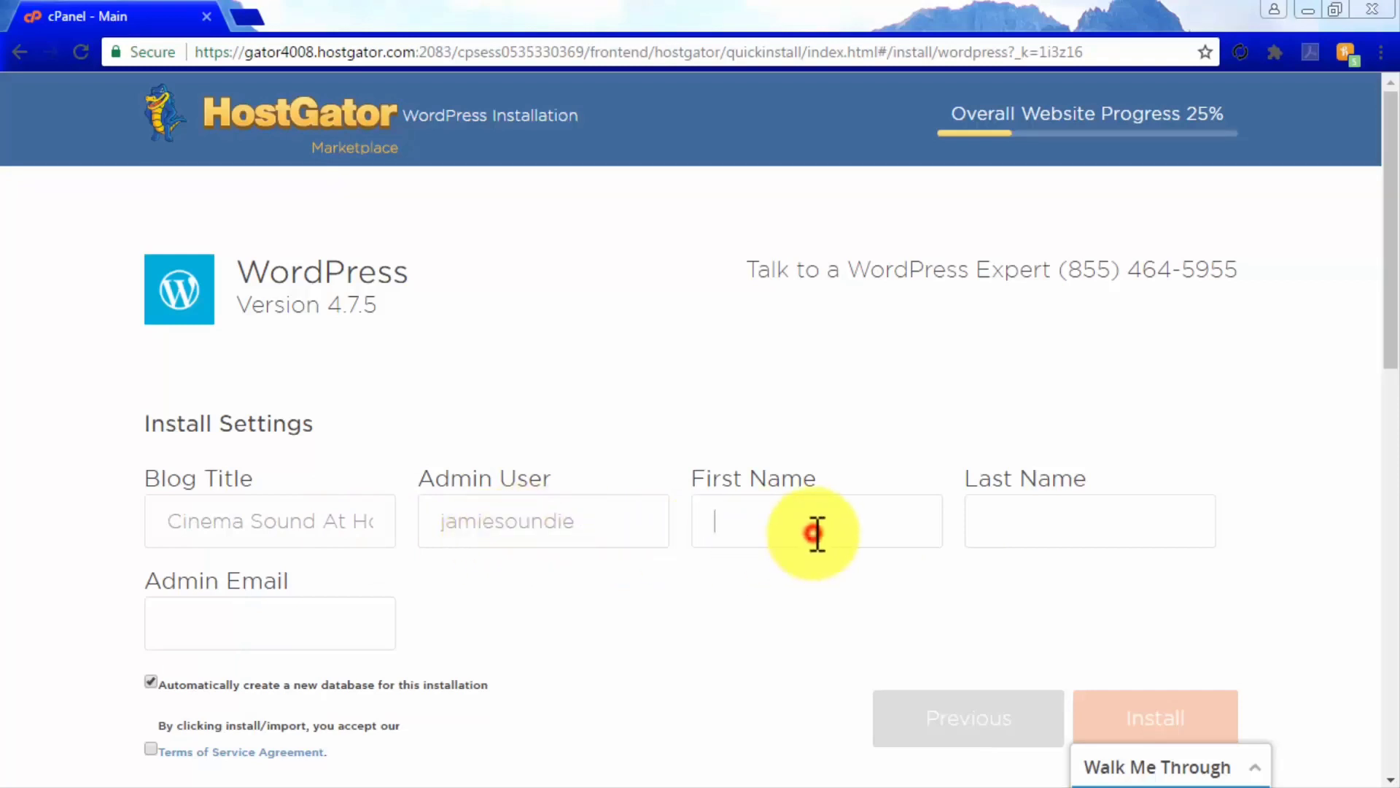
pyautogui.click(1091, 533)
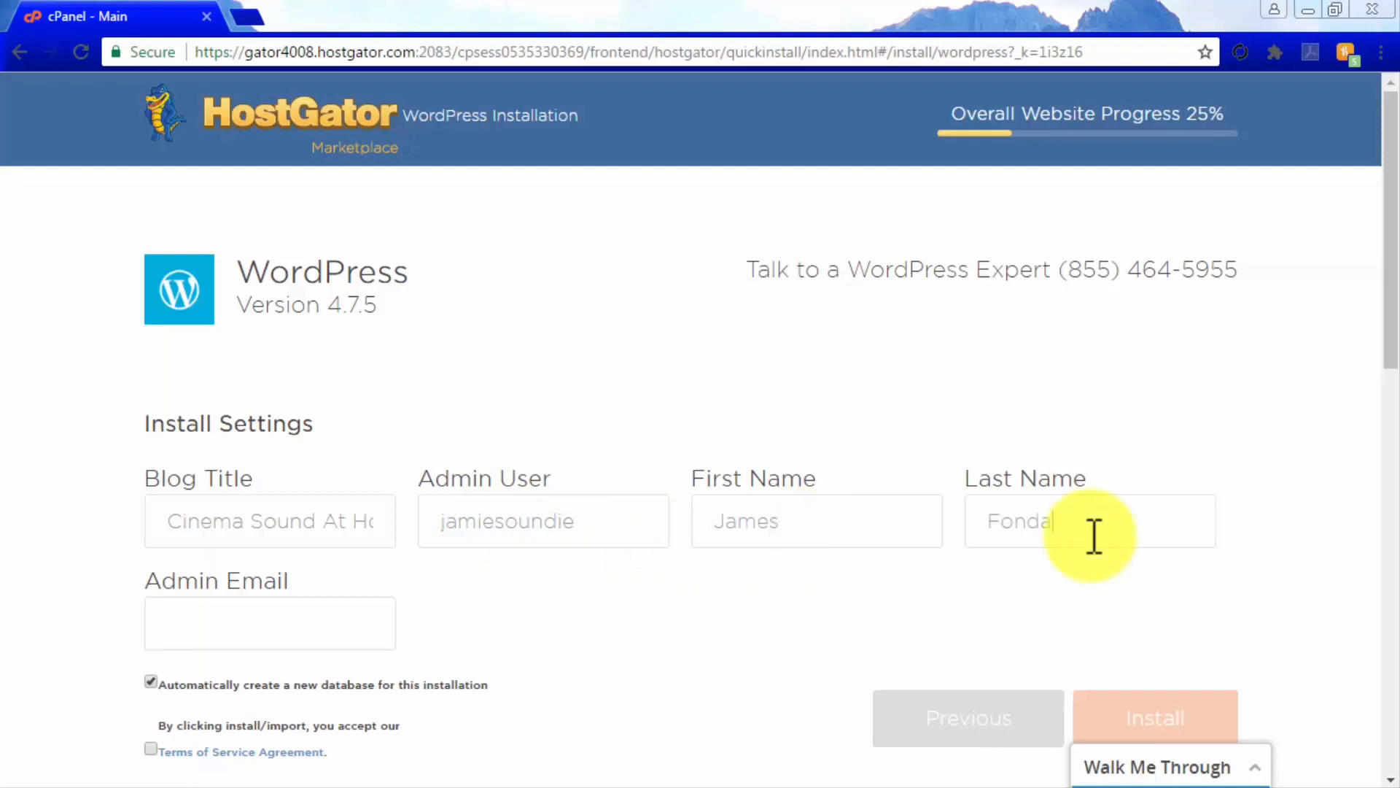
pyautogui.click(315, 623)
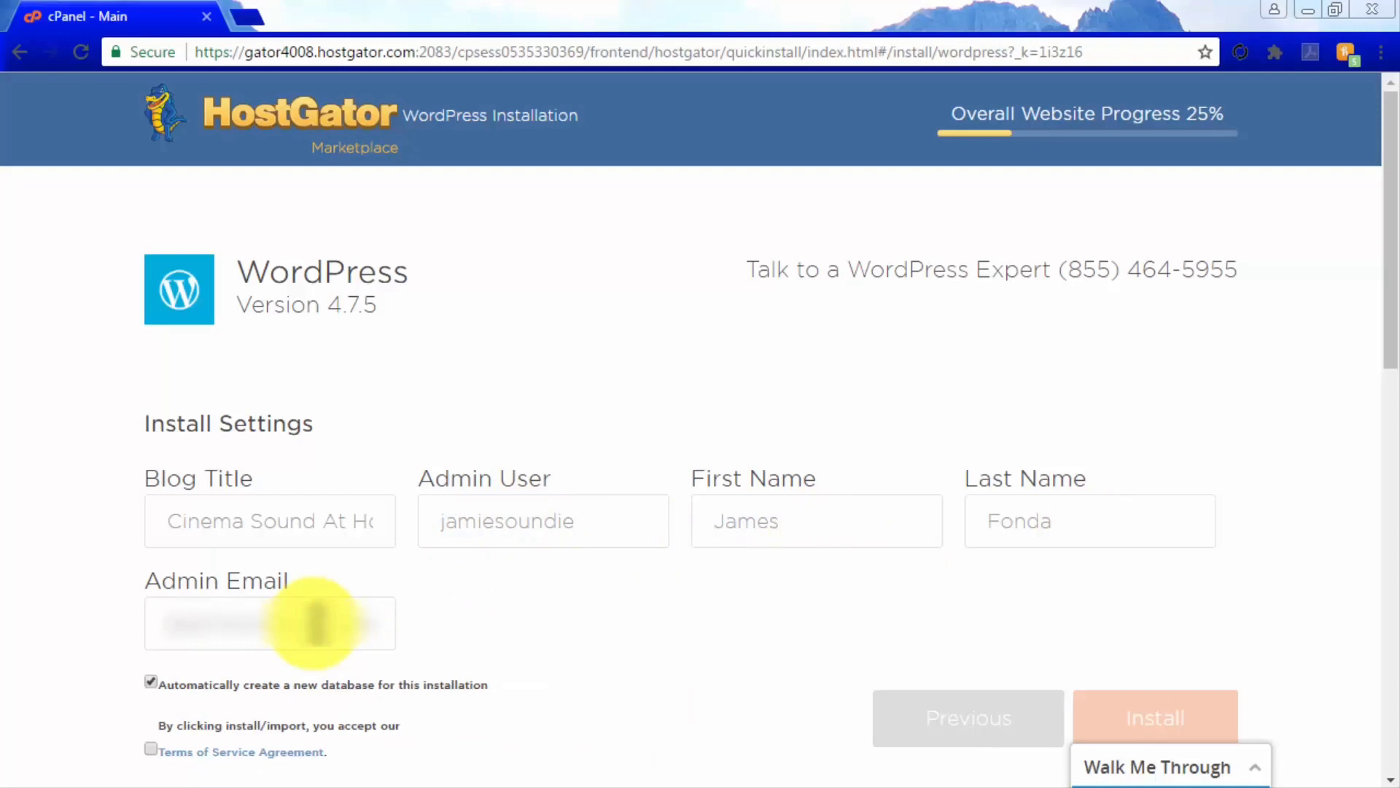
pyautogui.scroll(-2, 471, 626)
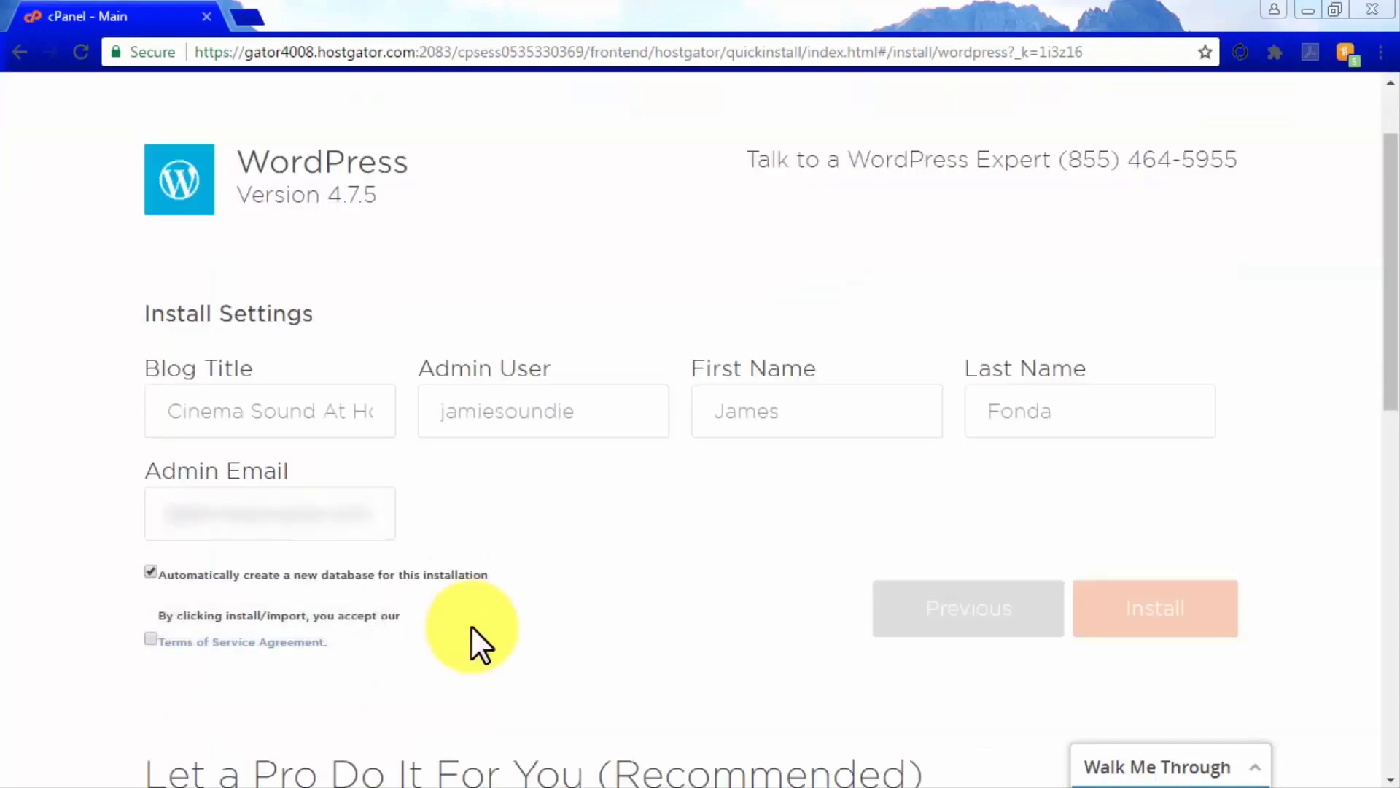
pyautogui.click(151, 639)
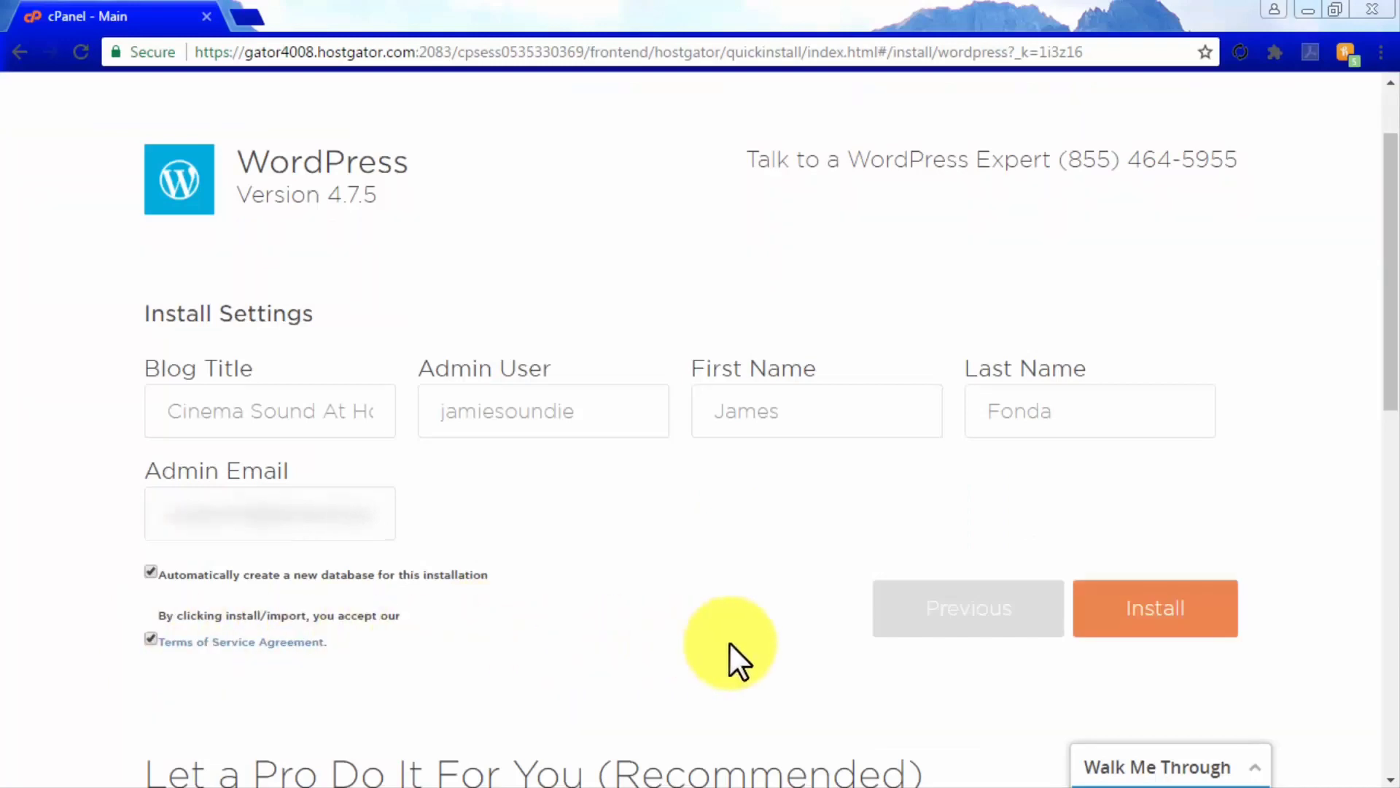
# Run the WordPress installation with the entered settings
pyautogui.click(1182, 633)
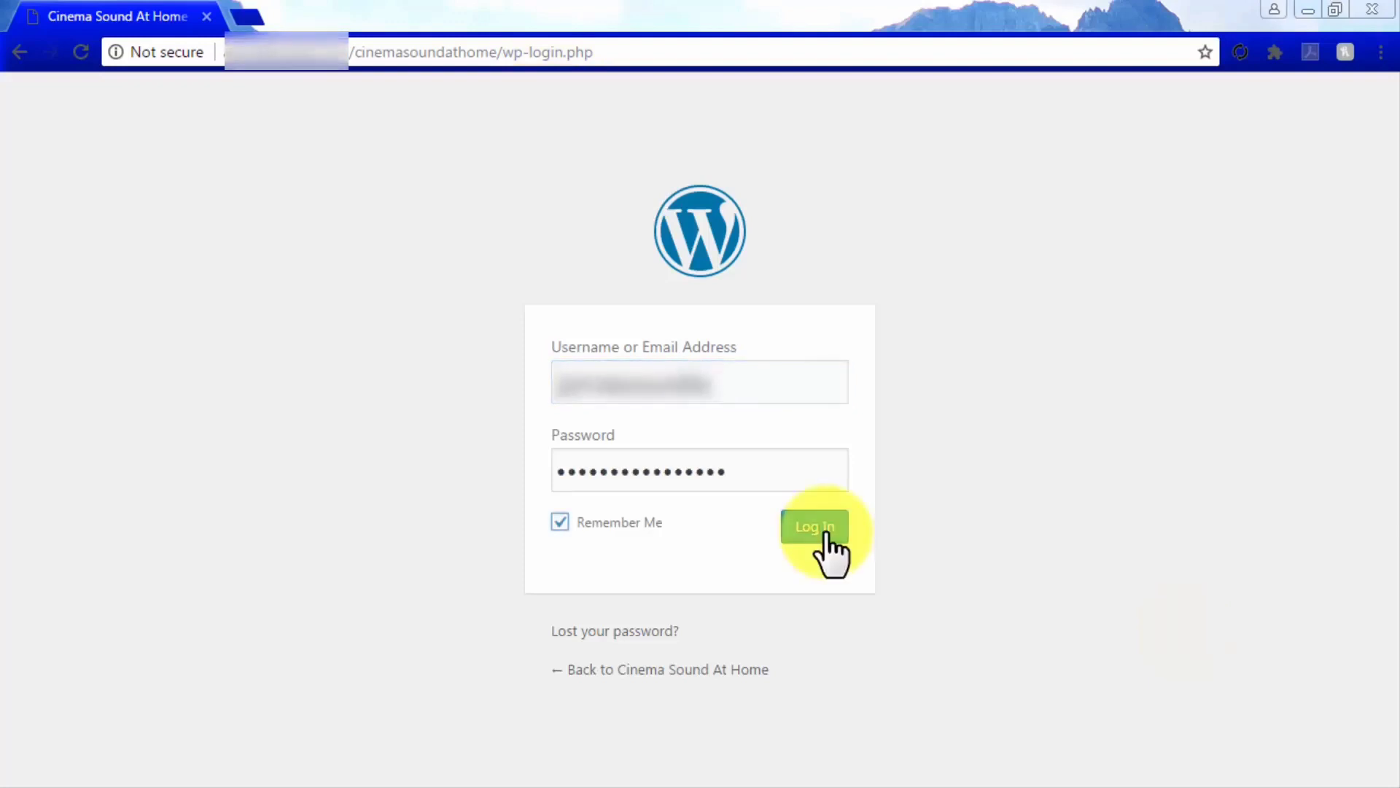
# Log in to the dashboard and go to Appearance > Themes to view installed themes
pyautogui.click(827, 531)
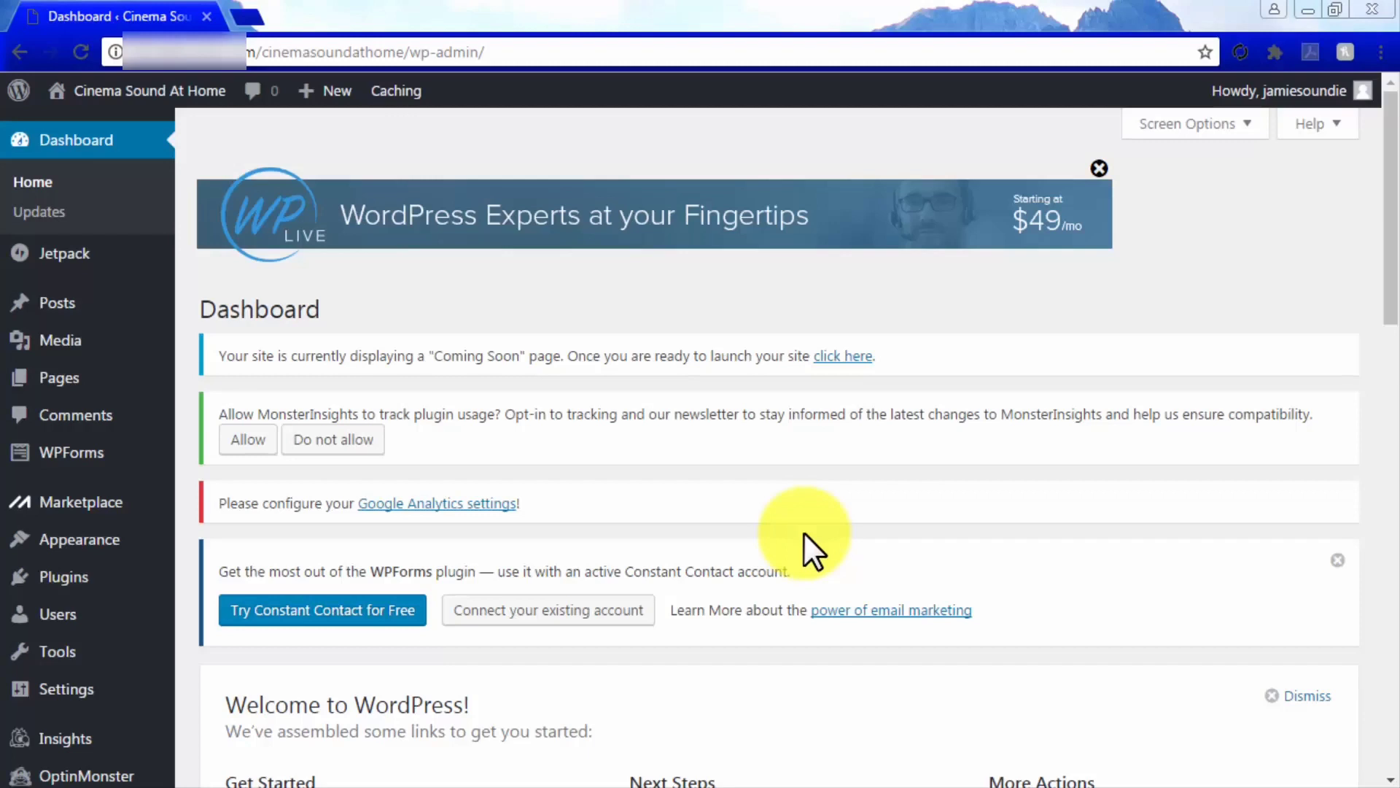
pyautogui.moveTo(106, 552)
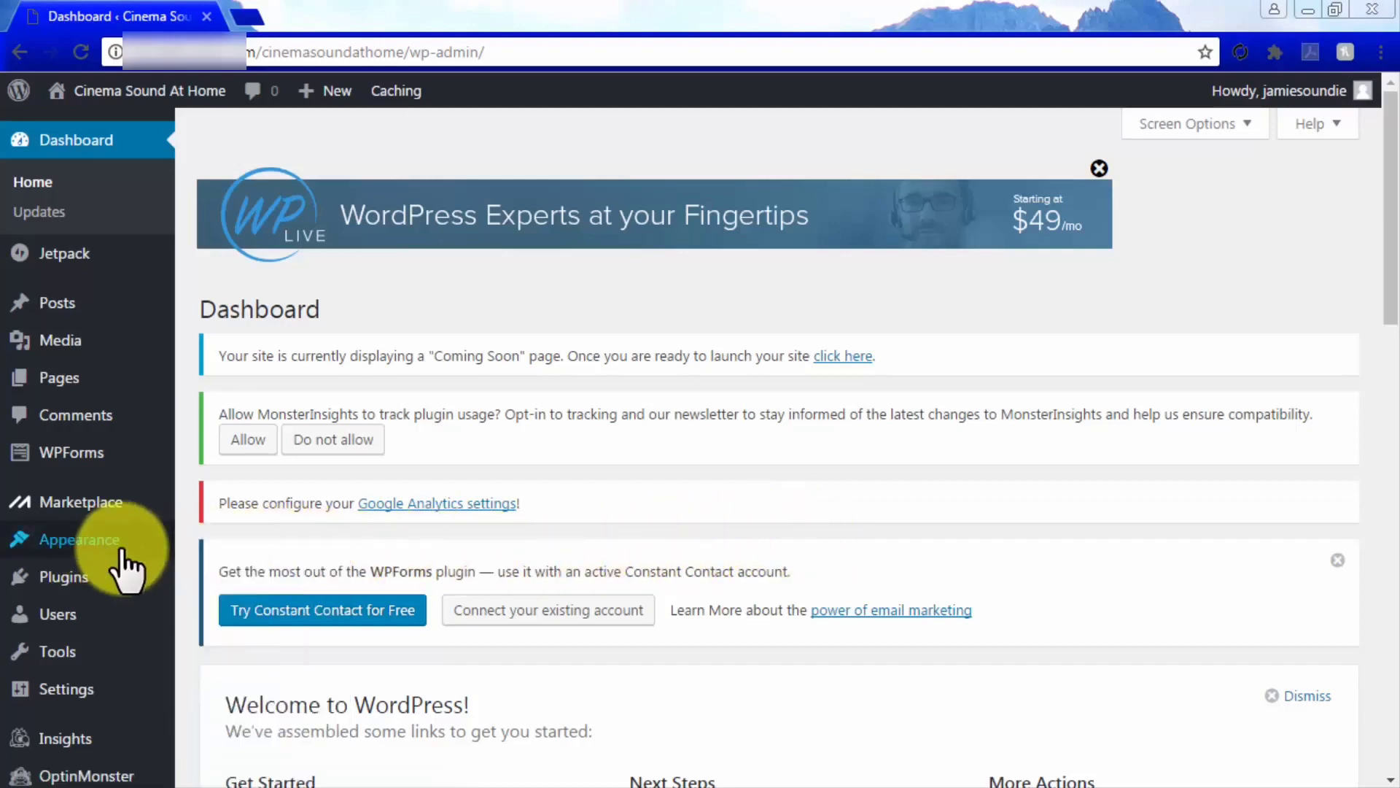
pyautogui.click(232, 544)
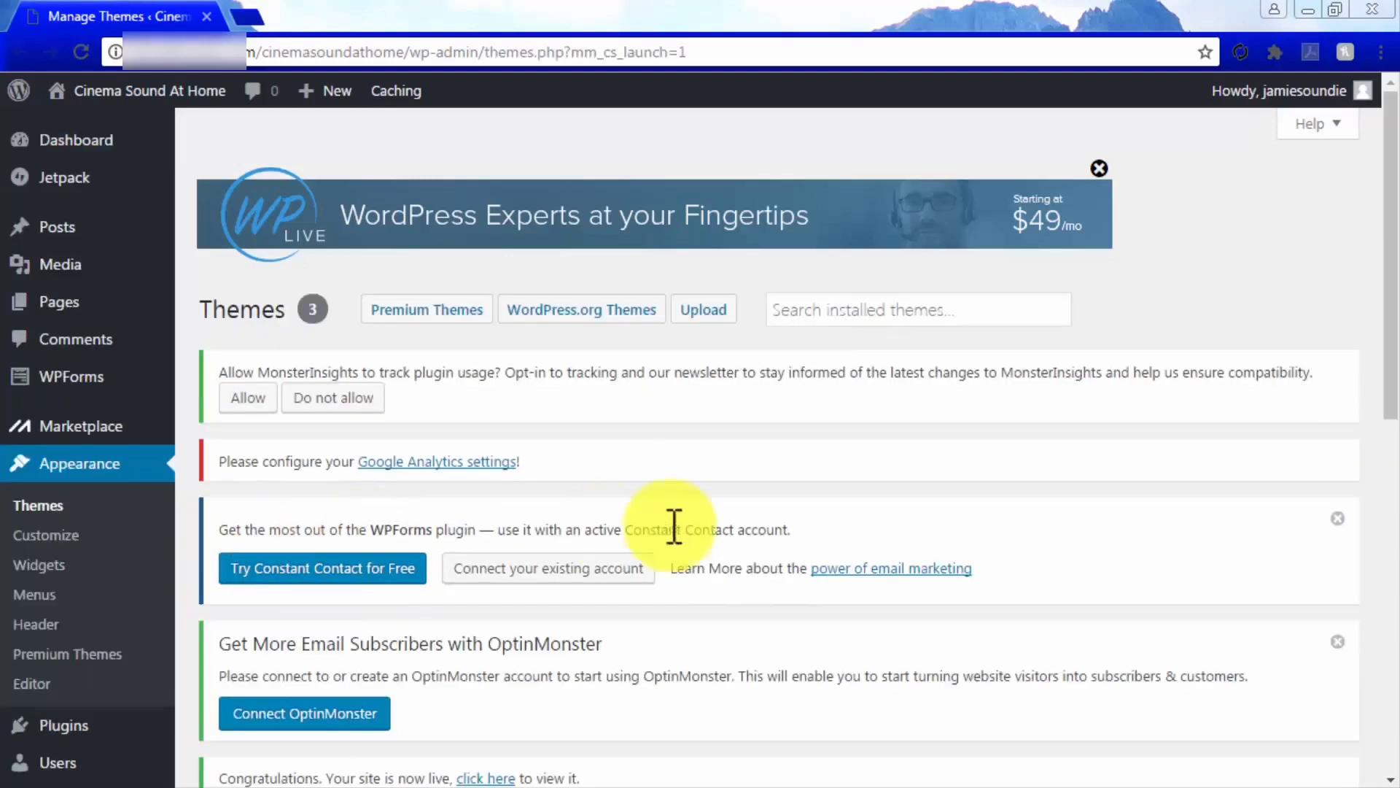
pyautogui.scroll(-10, 1066, 529)
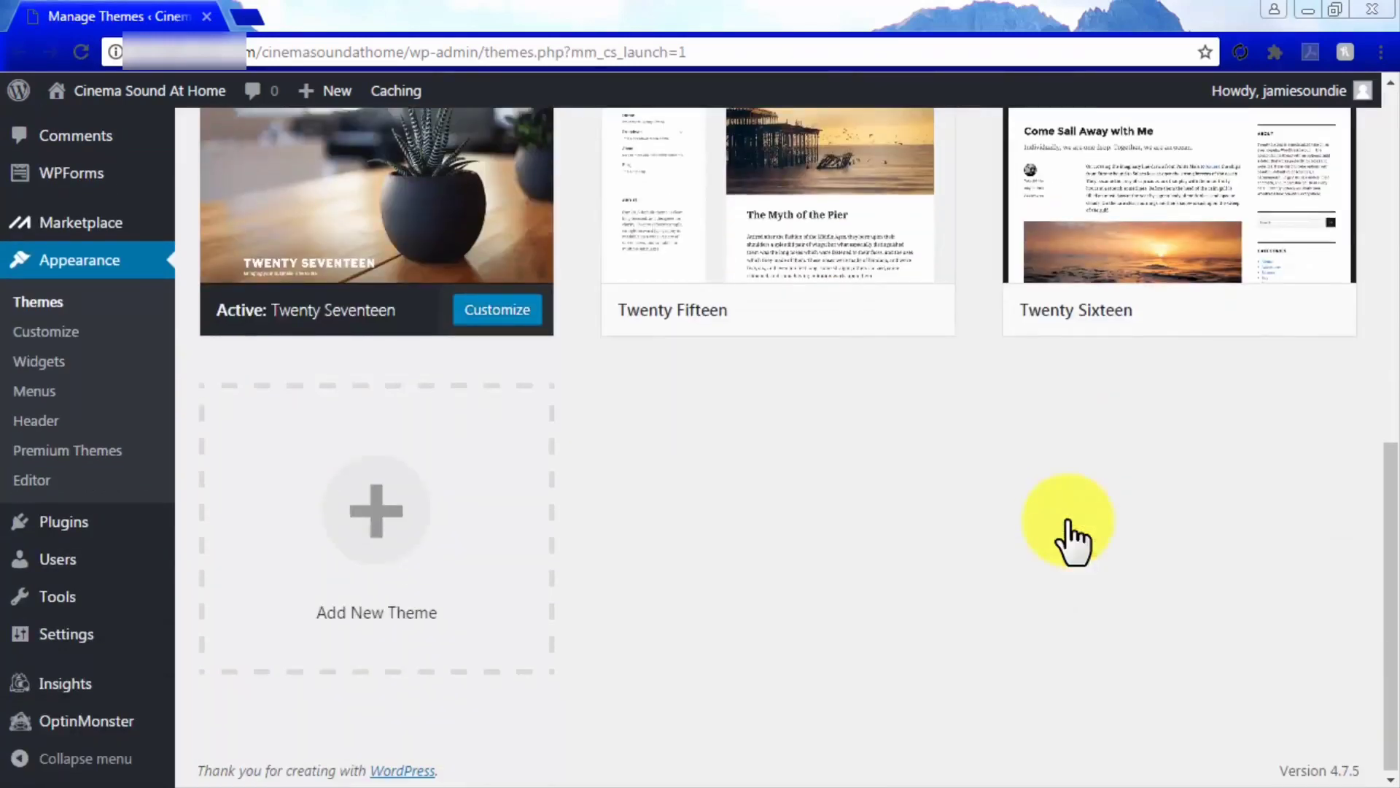
# Search the theme directory for 'affiliate' and install the Reviewgine Affiliate theme
pyautogui.click(380, 554)
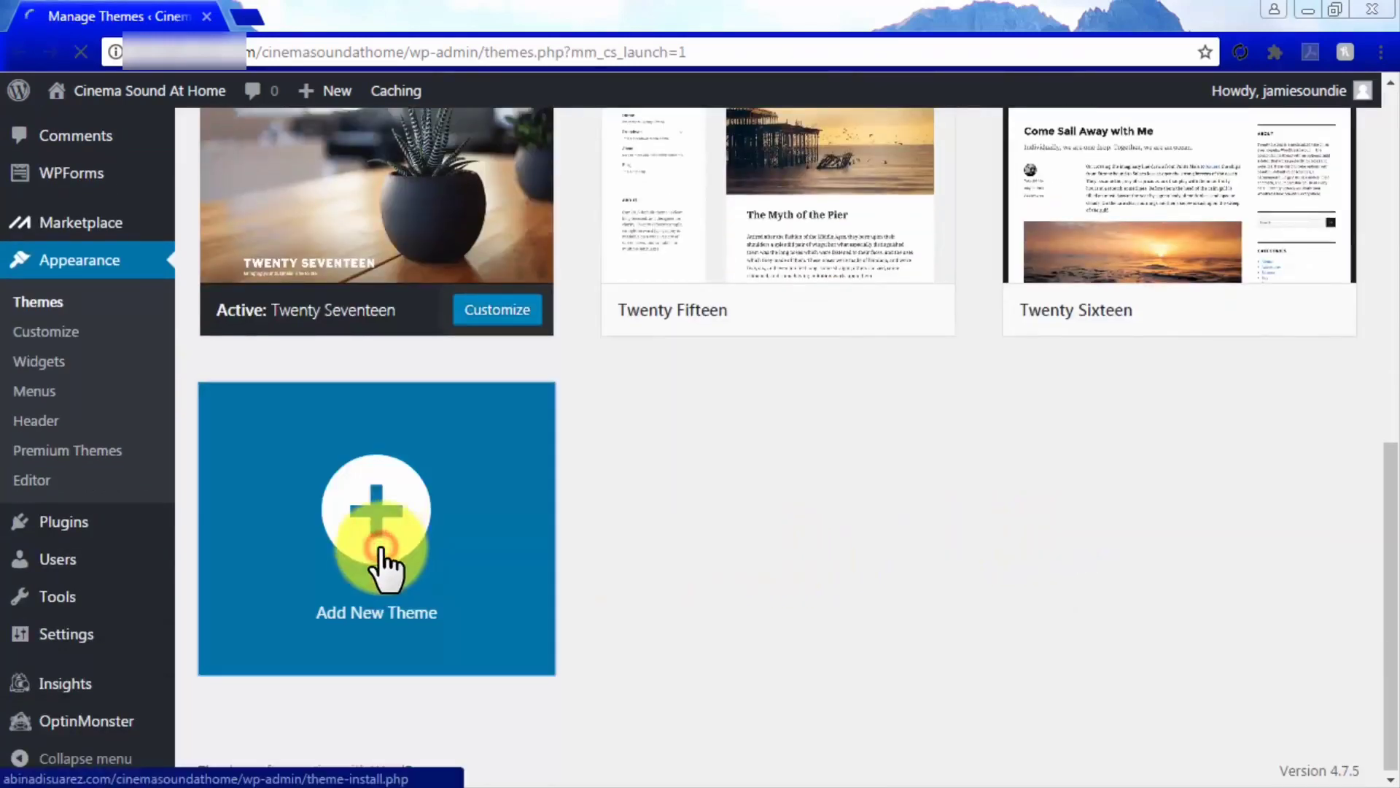
pyautogui.scroll(-4, 960, 557)
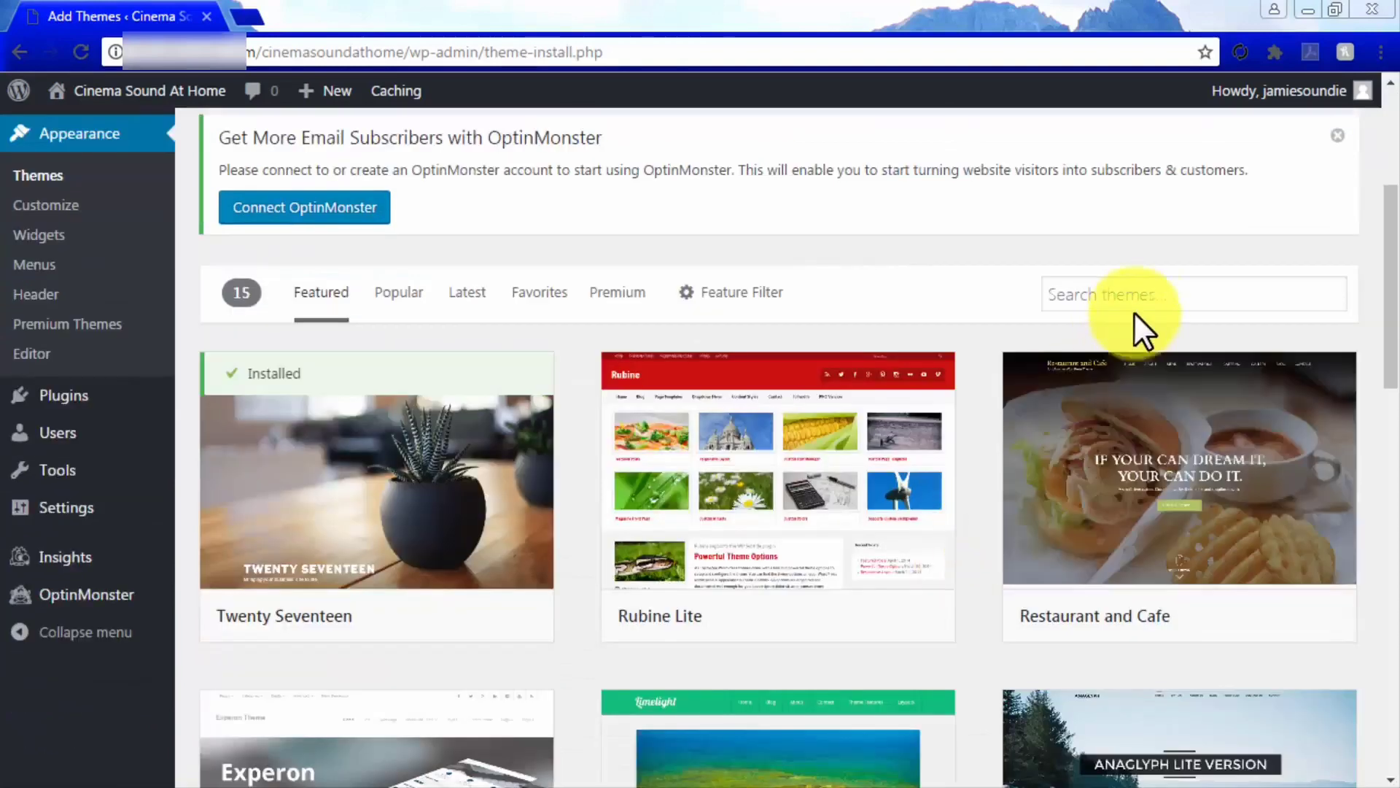
pyautogui.click(1148, 295)
pyautogui.write('affiliate')
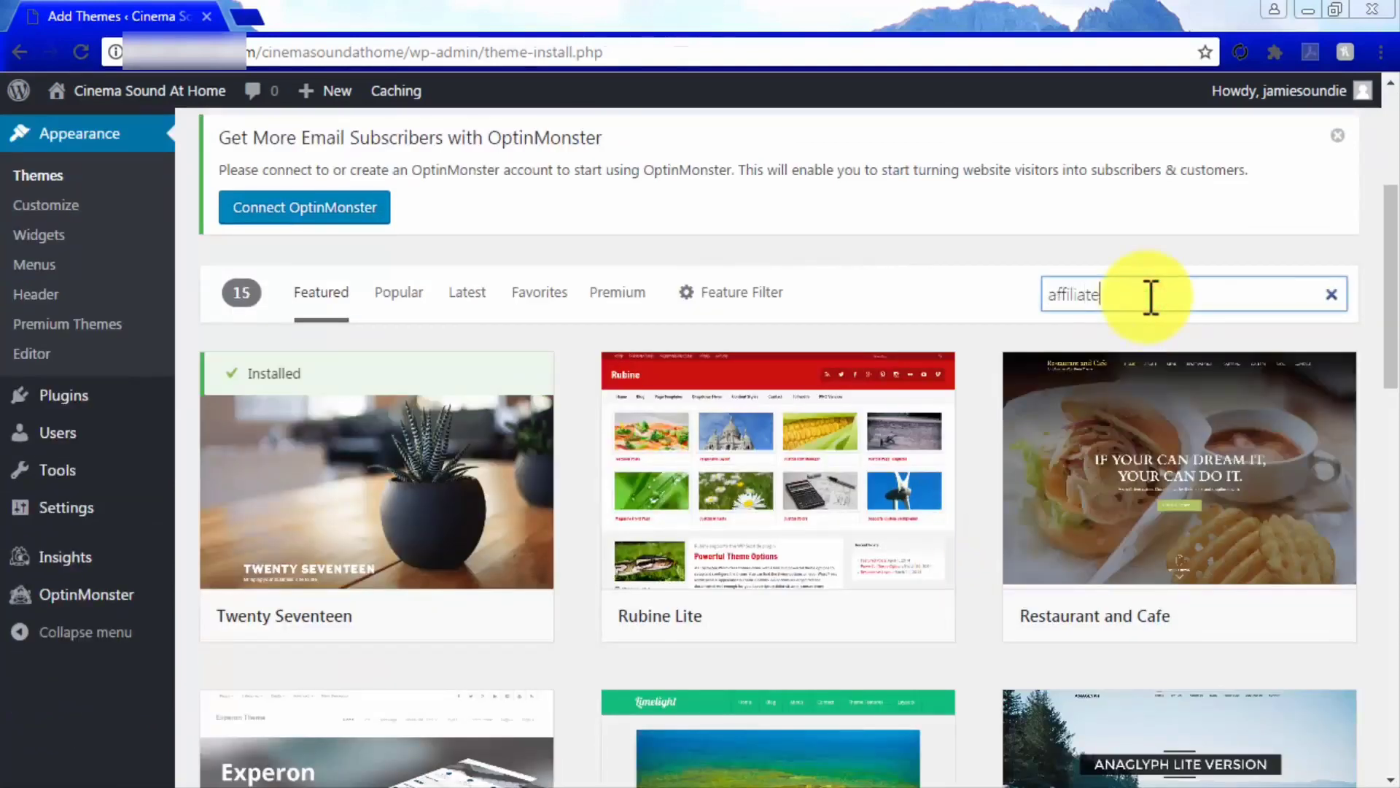
pyautogui.scroll(-1, 986, 308)
pyautogui.scroll(-1, 986, 308)
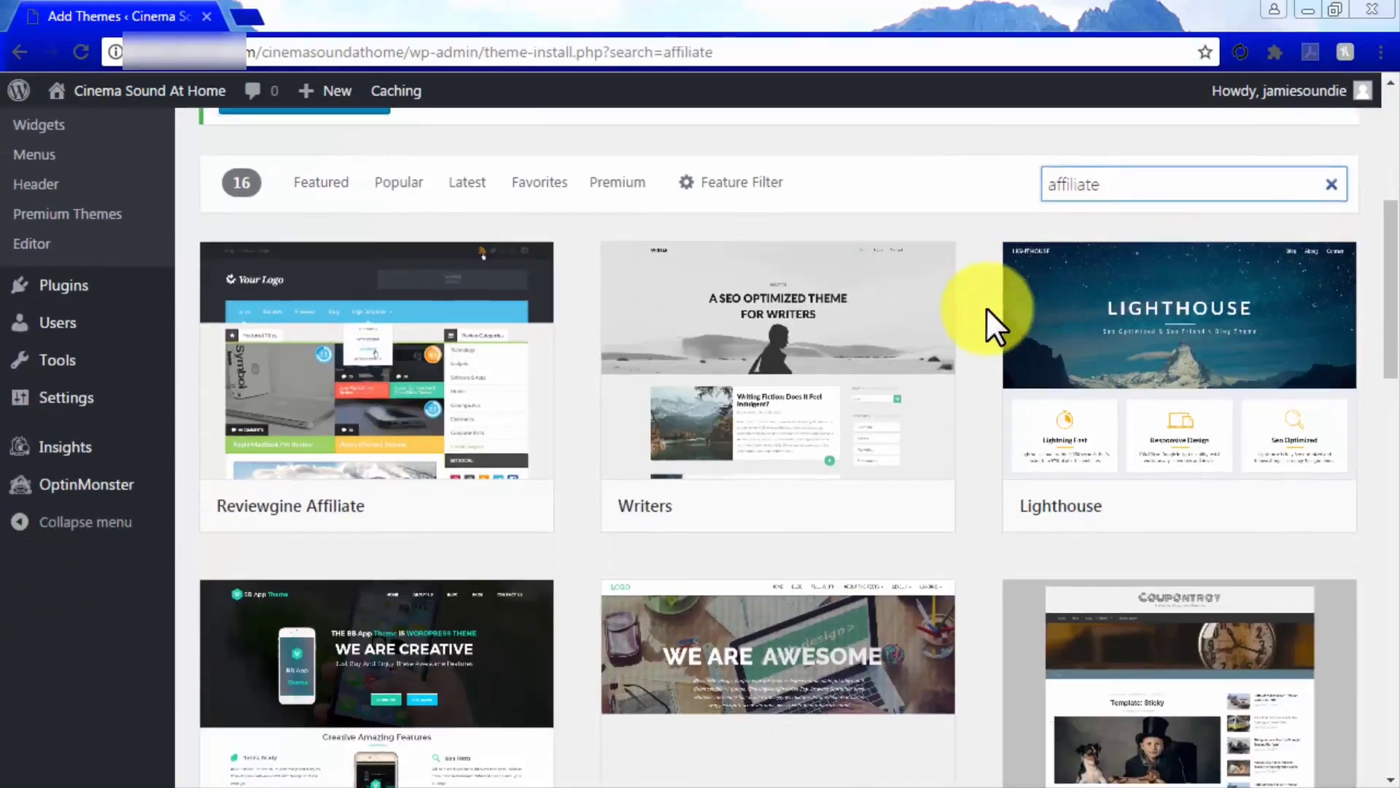
pyautogui.moveTo(422, 413)
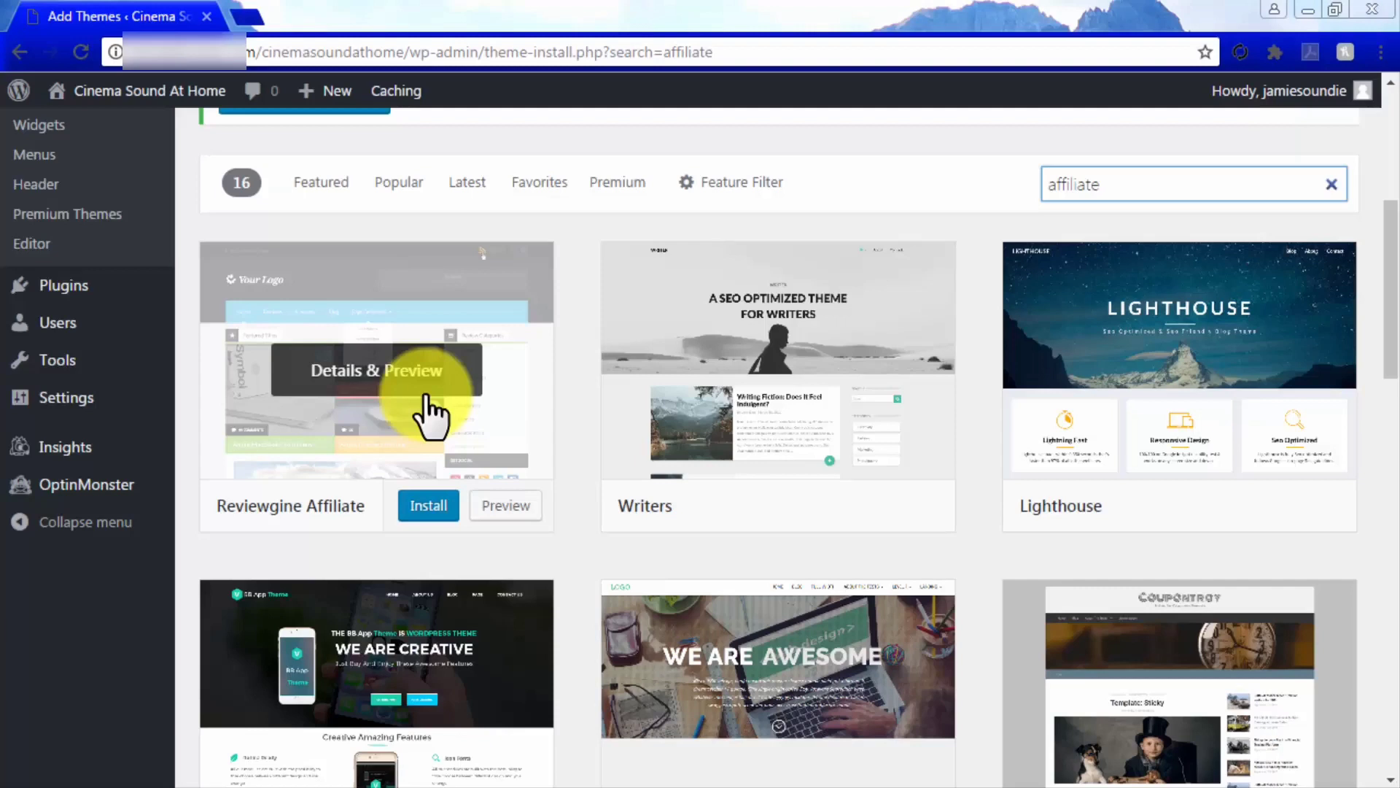
pyautogui.click(427, 504)
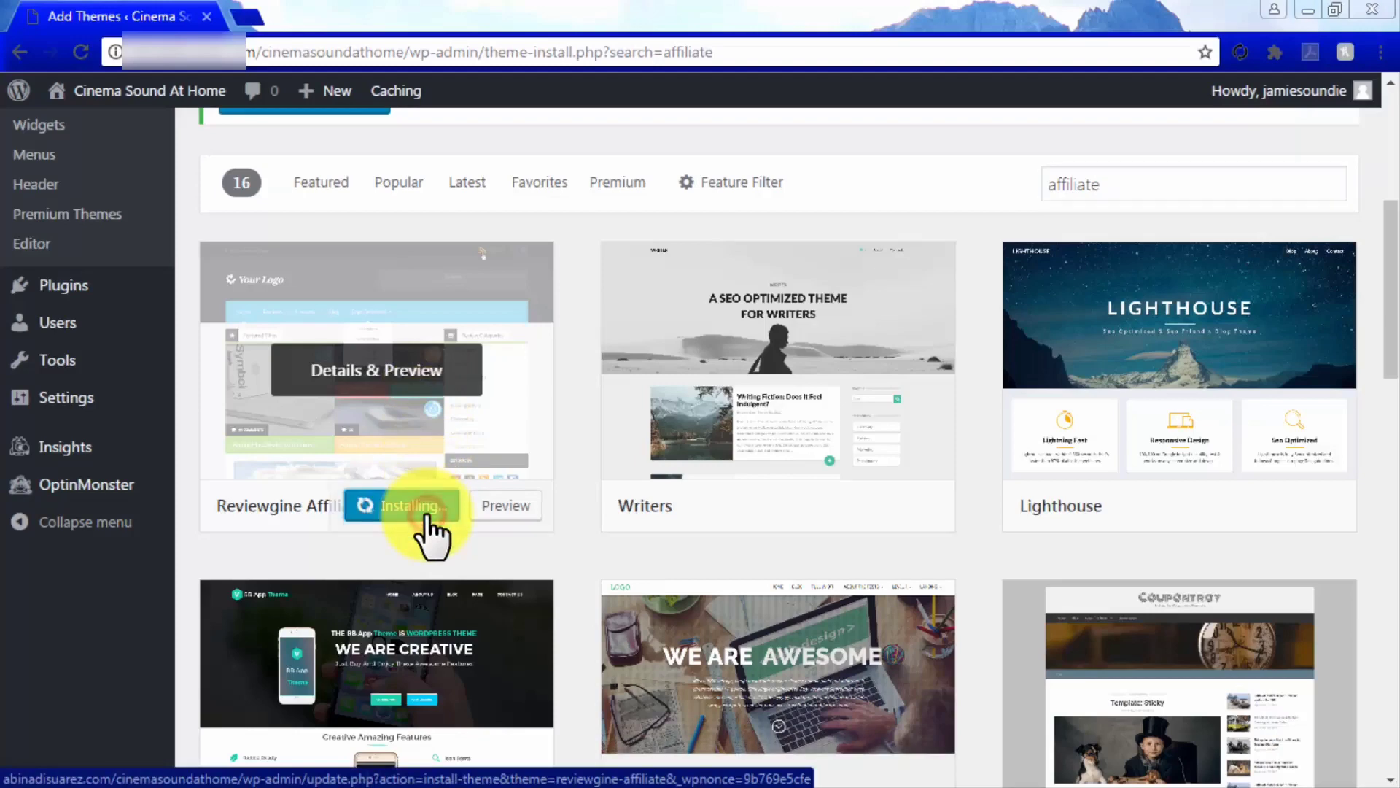
# Activate Reviewgine Affiliate, preview it in the Customizer, then exit back to Themes
pyautogui.click(407, 511)
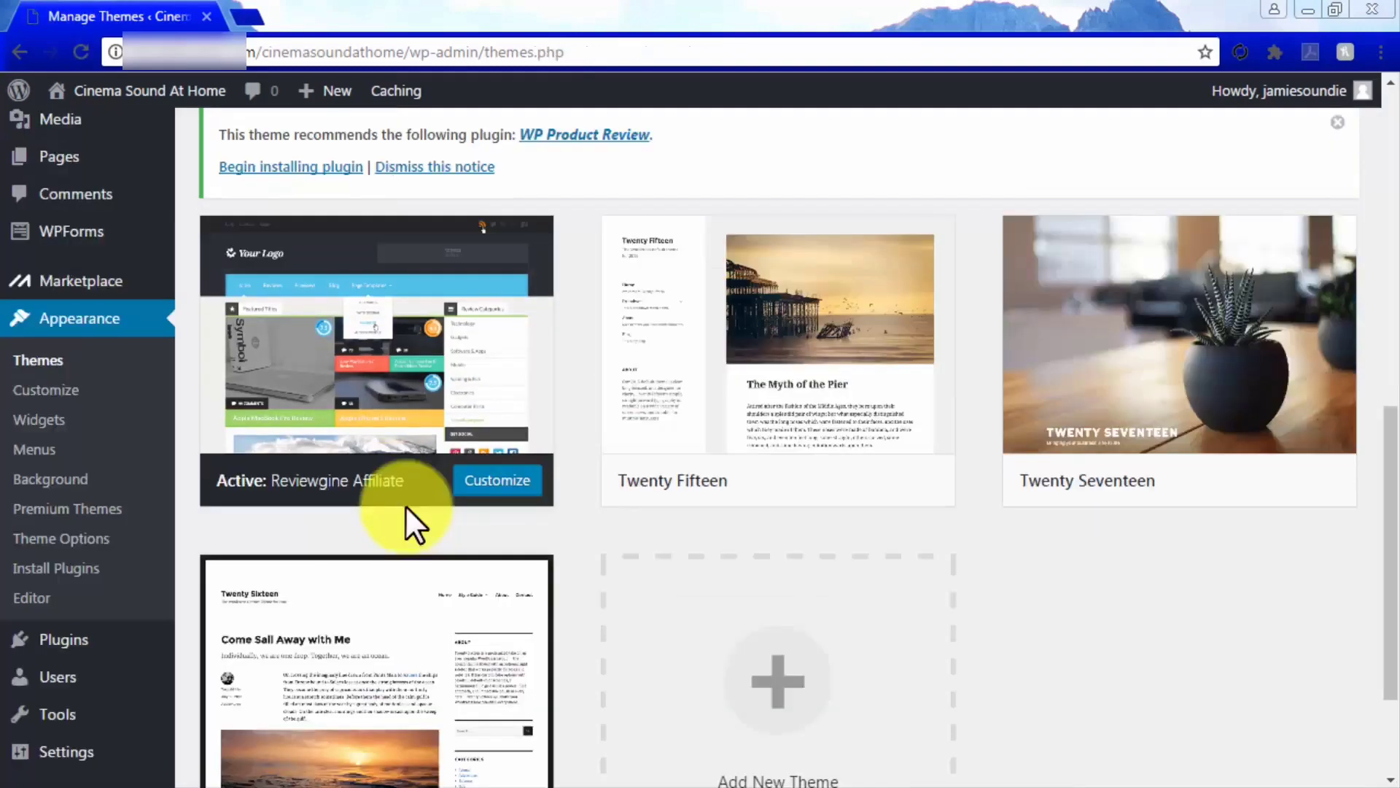
pyautogui.click(479, 481)
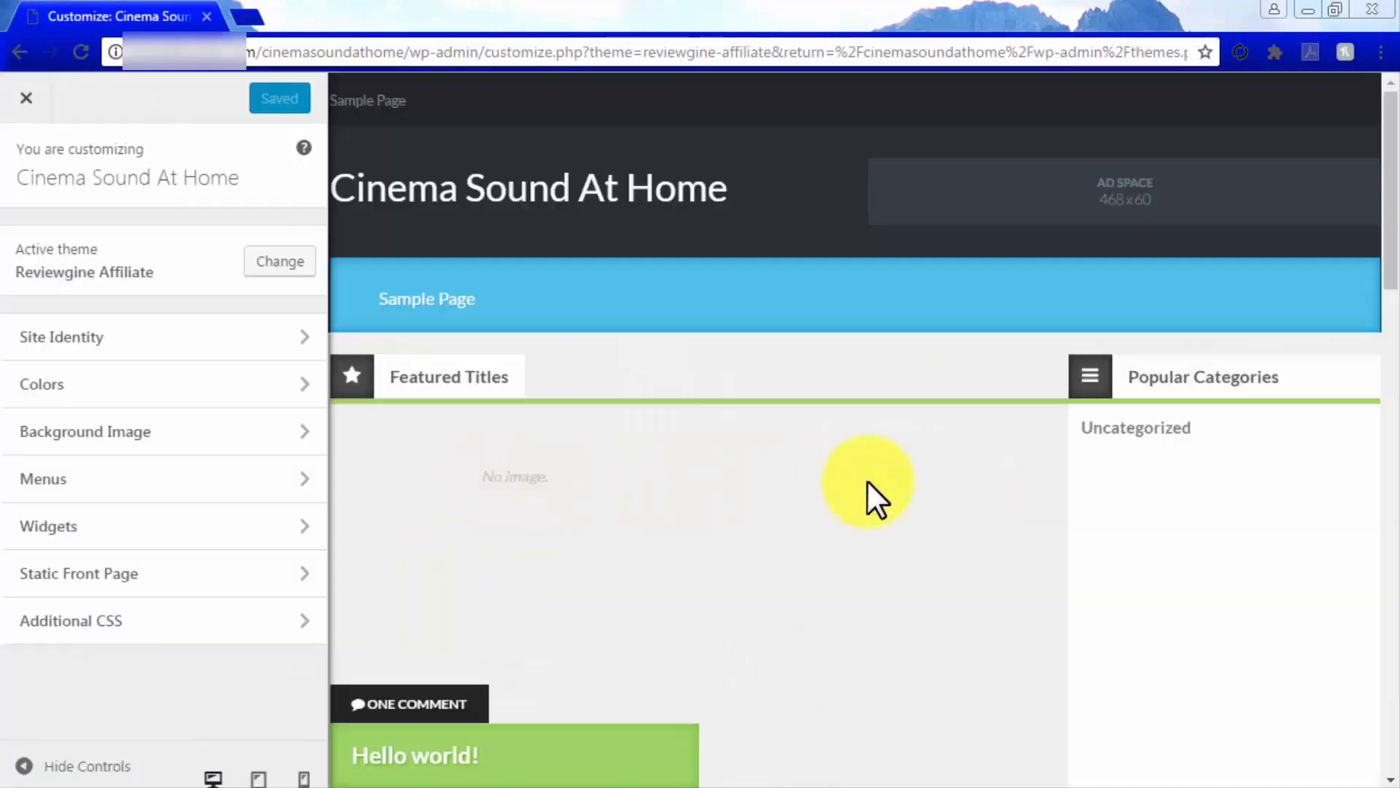
pyautogui.scroll(-4, 874, 483)
pyautogui.scroll(-10, 874, 483)
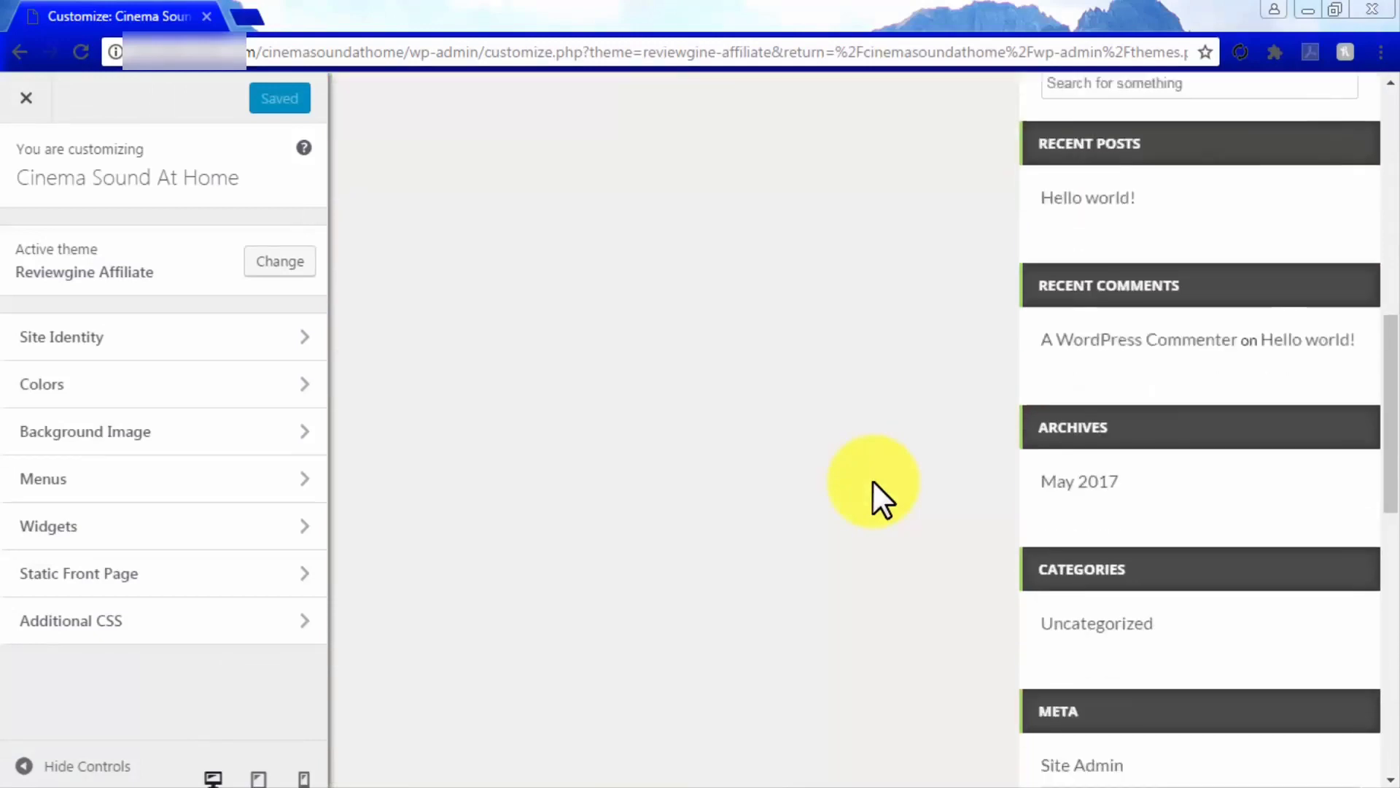
pyautogui.scroll(15, 873, 480)
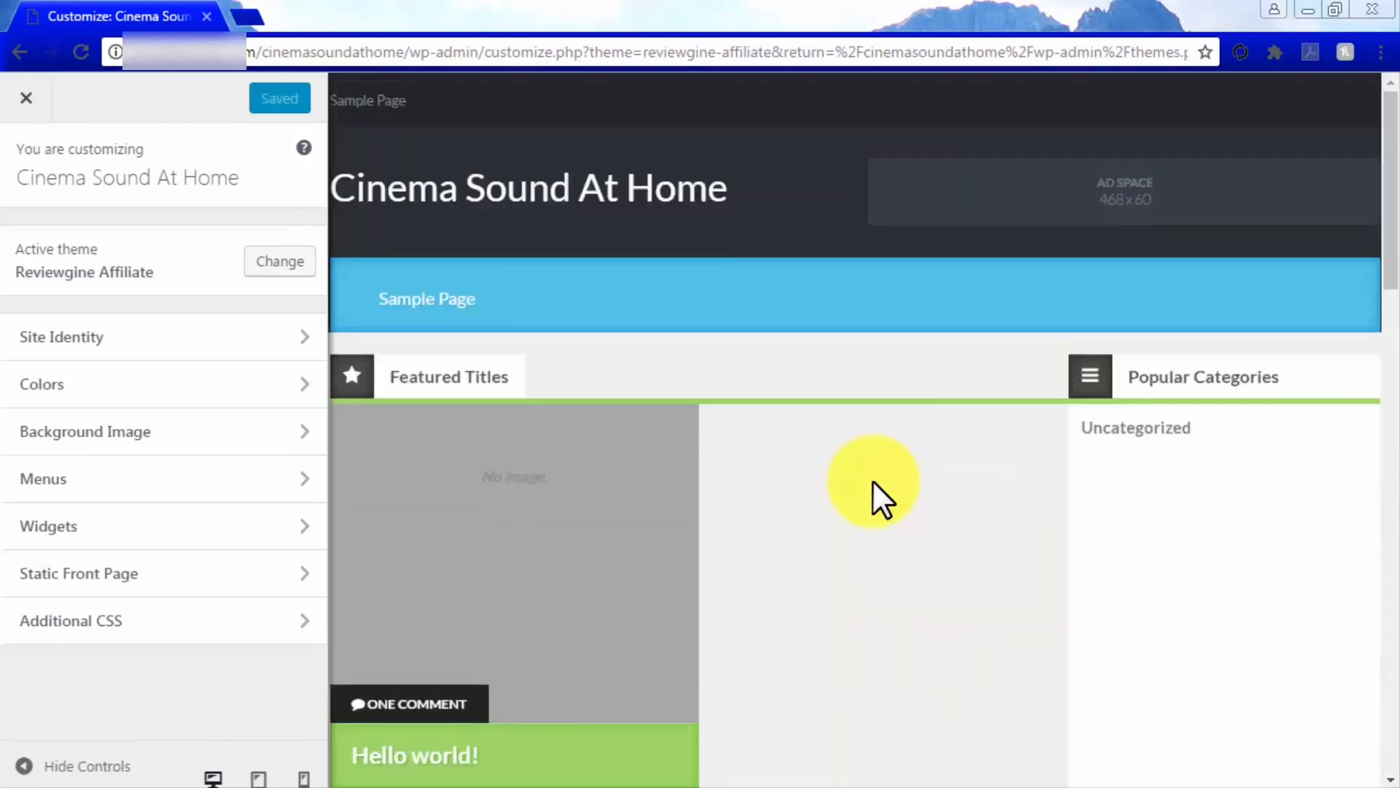
pyautogui.click(23, 99)
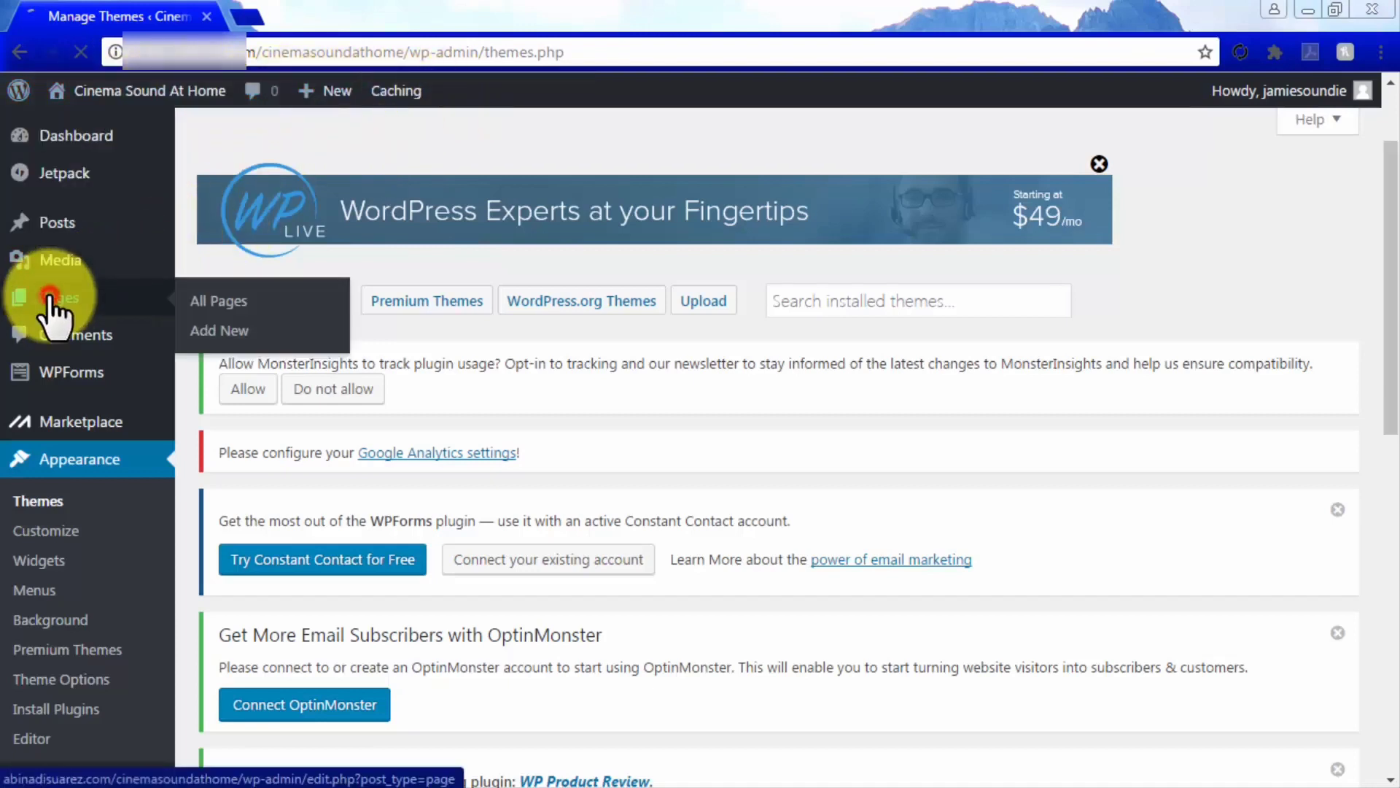
# Create a new page titled 'Dolby TrueHD Review' with a pasted introductory sentence
pyautogui.click(44, 297)
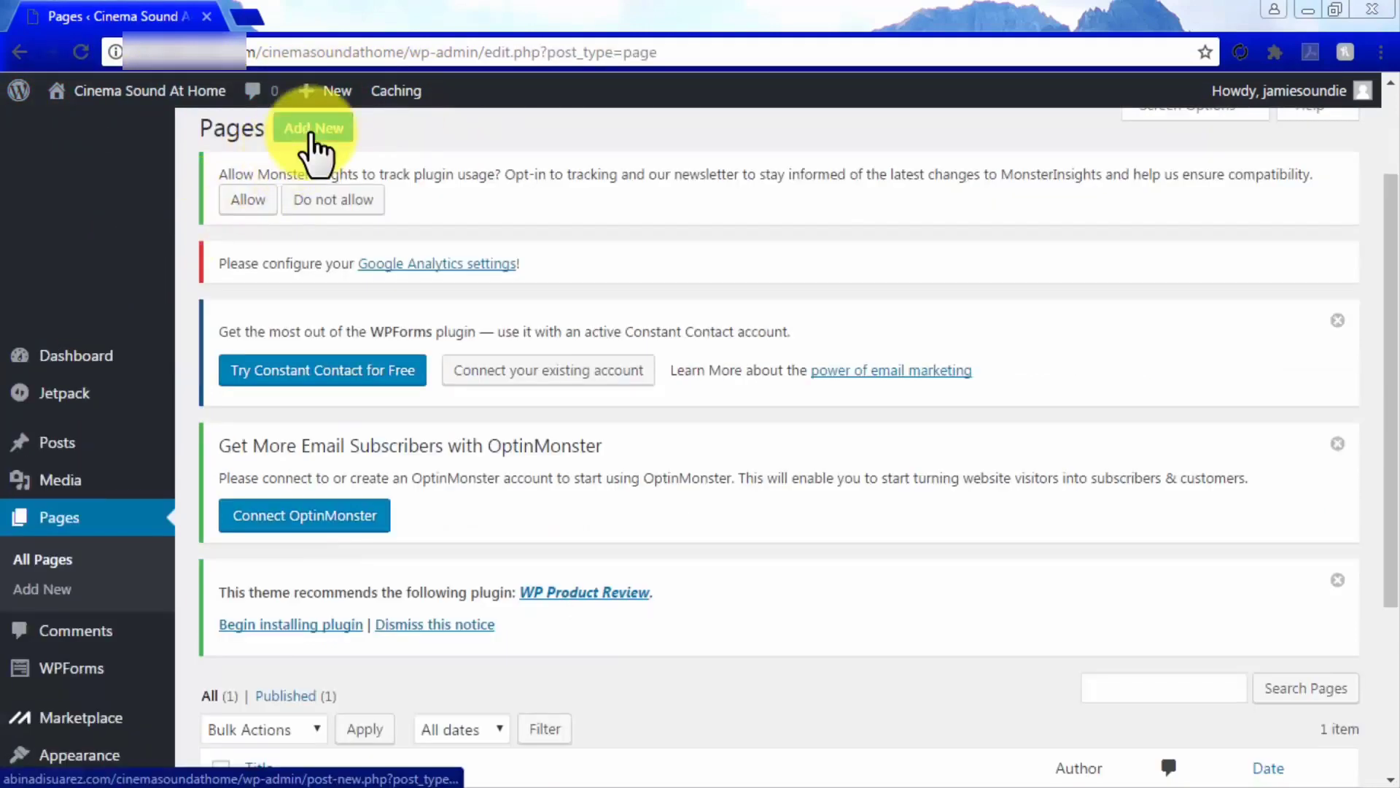
pyautogui.click(311, 131)
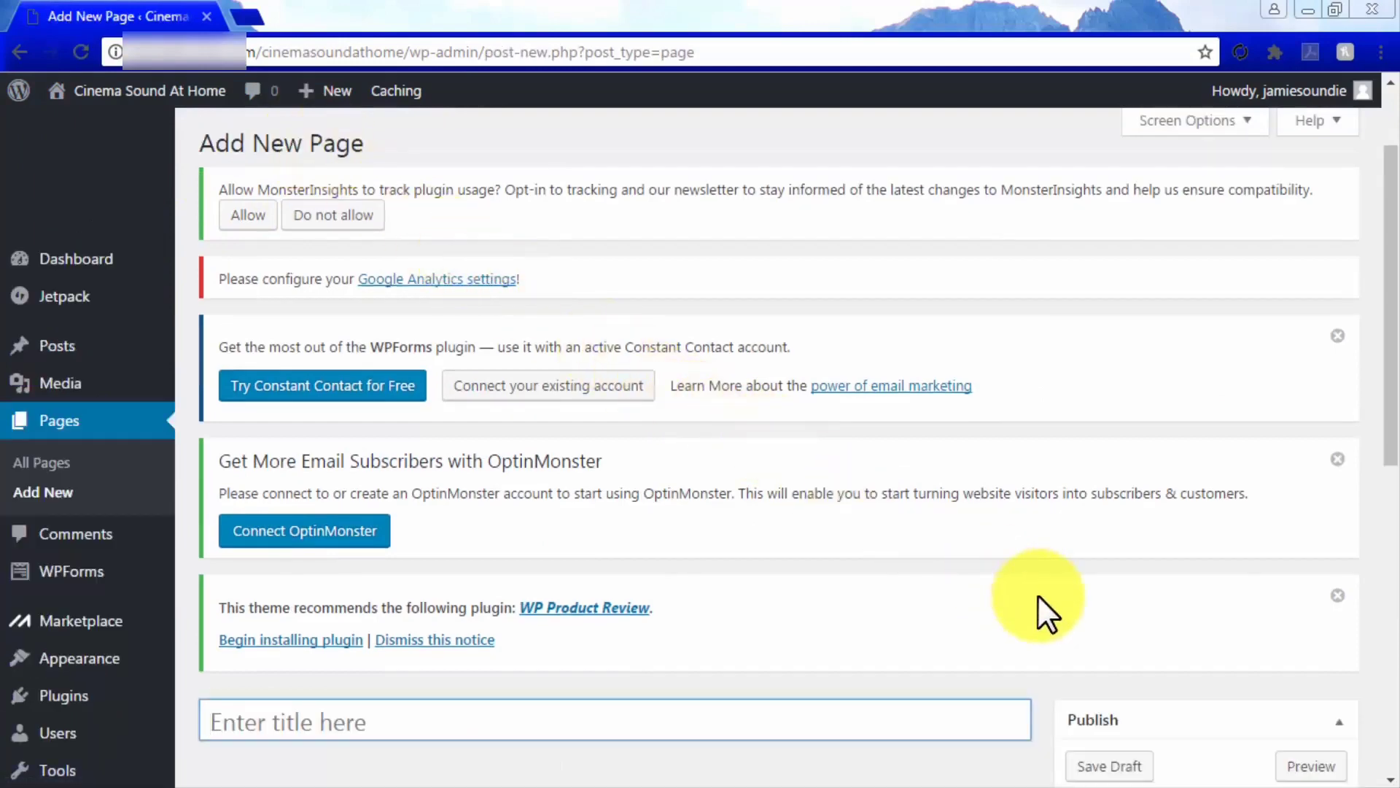
pyautogui.scroll(-3, 1039, 595)
pyautogui.scroll(-3, 1039, 595)
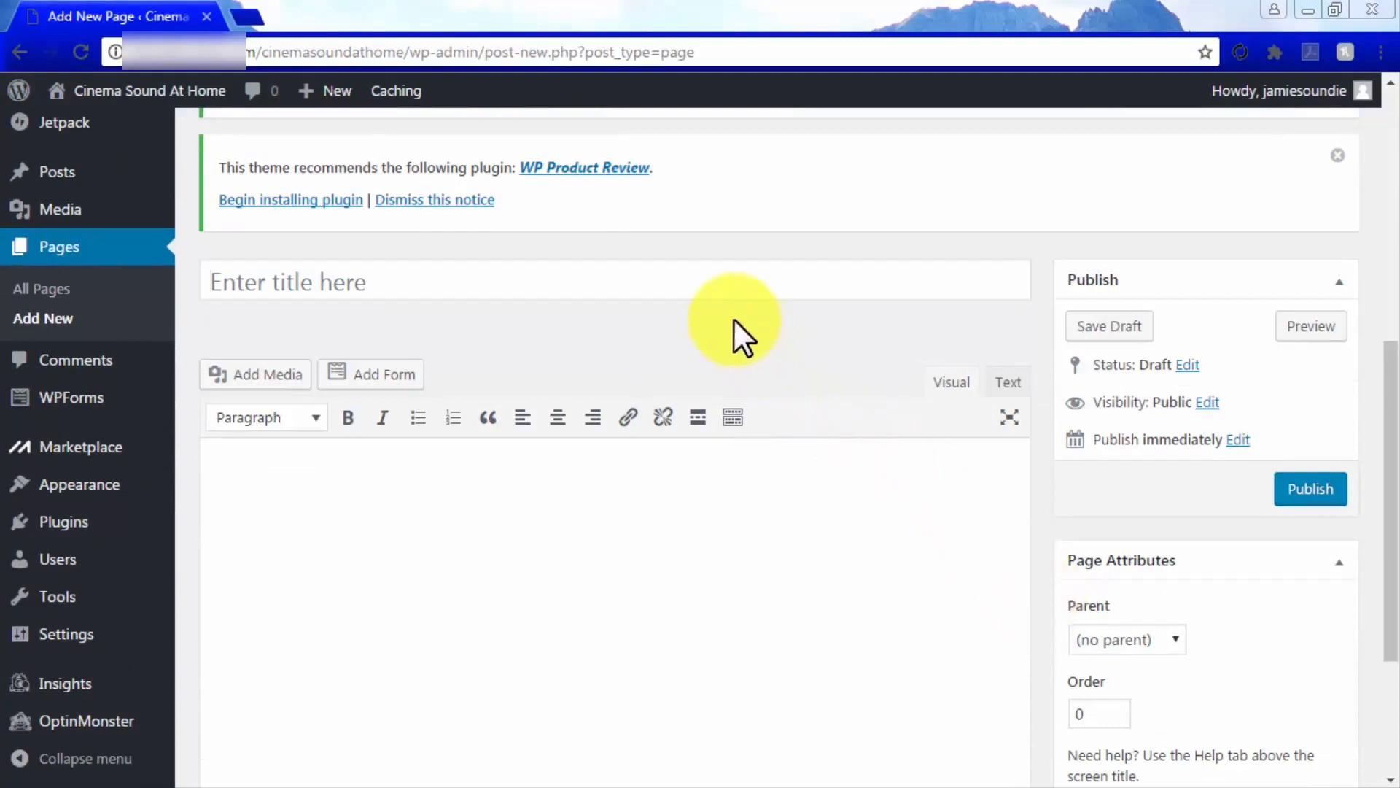
pyautogui.click(713, 288)
pyautogui.write('Dolby TruHD Review')
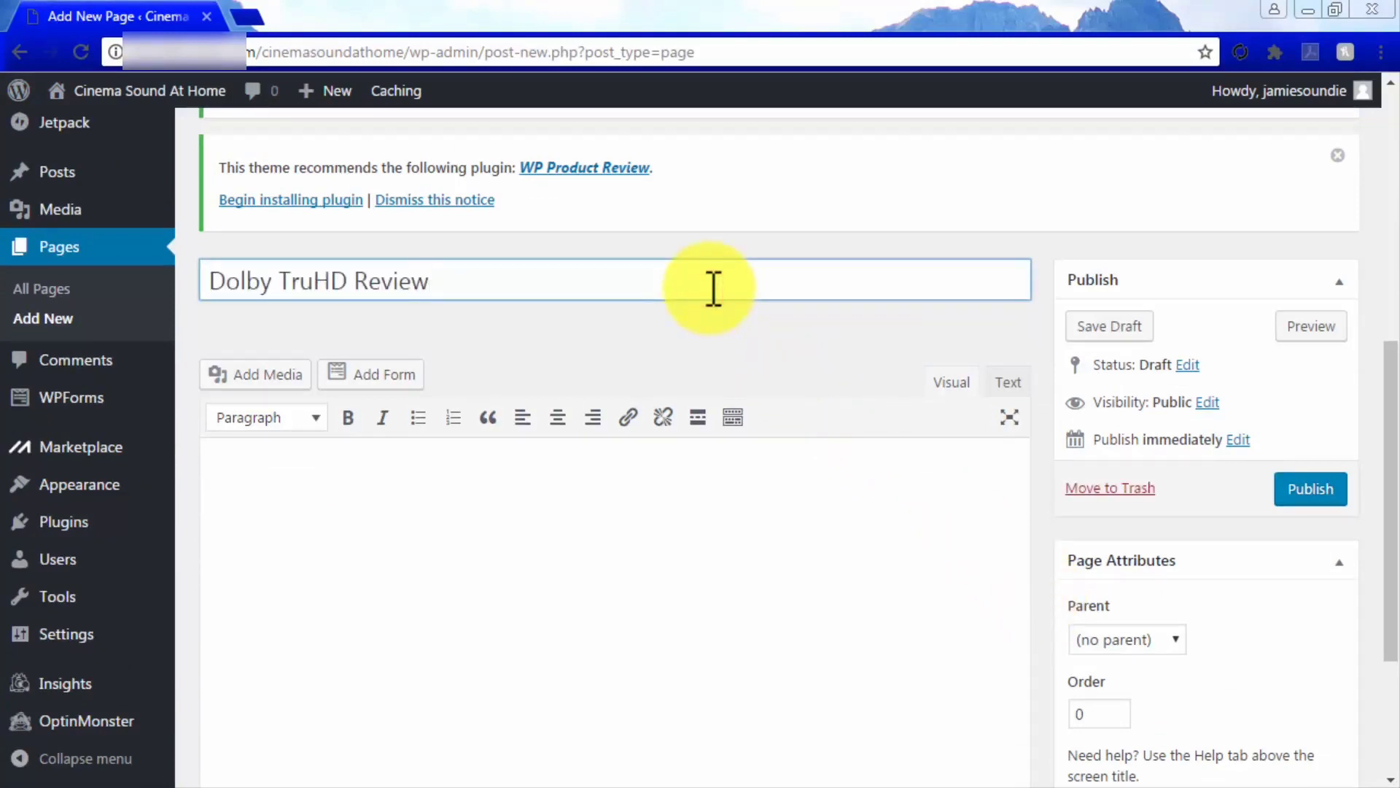
pyautogui.scroll(-1, 693, 494)
pyautogui.click(694, 494)
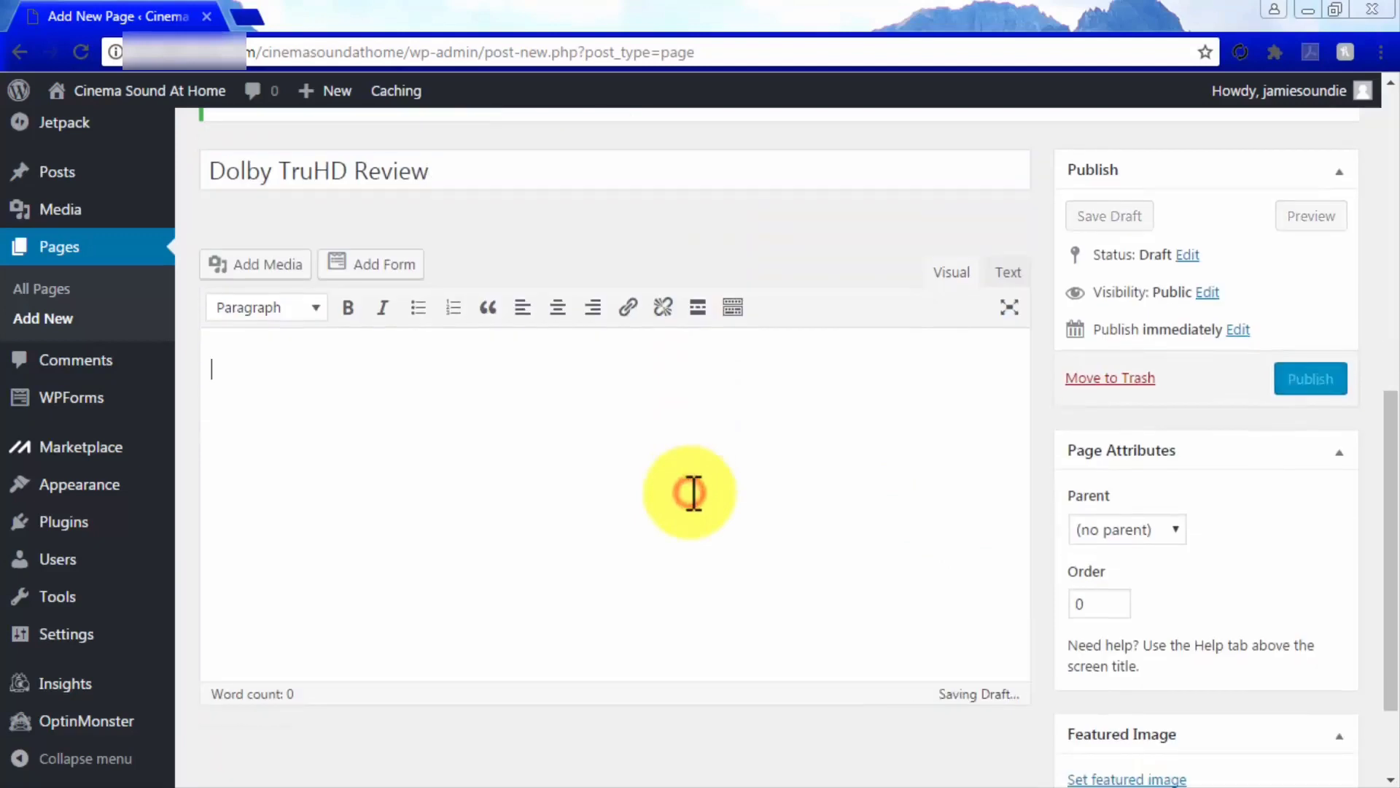
pyautogui.hotkey('ctrl', 'v')
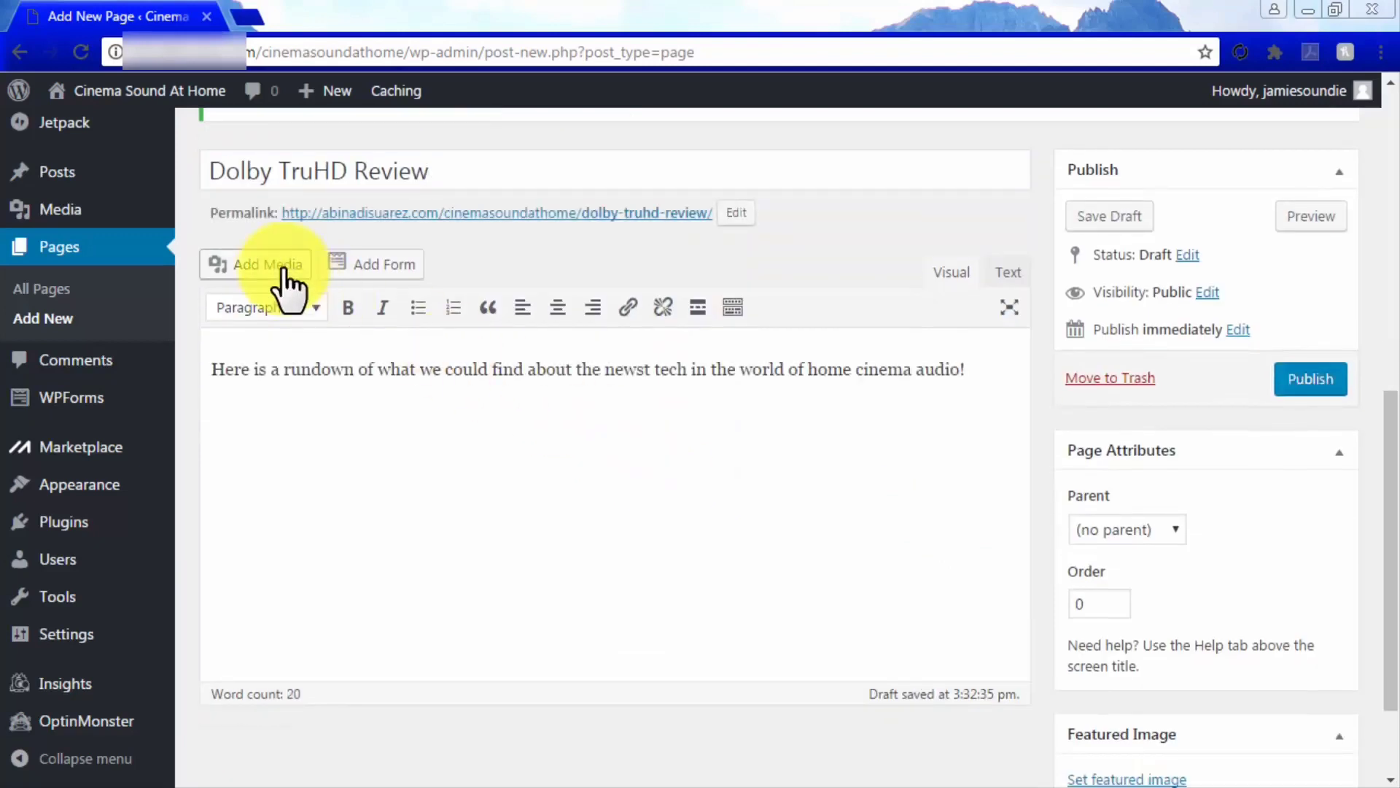
# Upload a Dolby TrueHD image as the featured image and publish the page
pyautogui.click(286, 271)
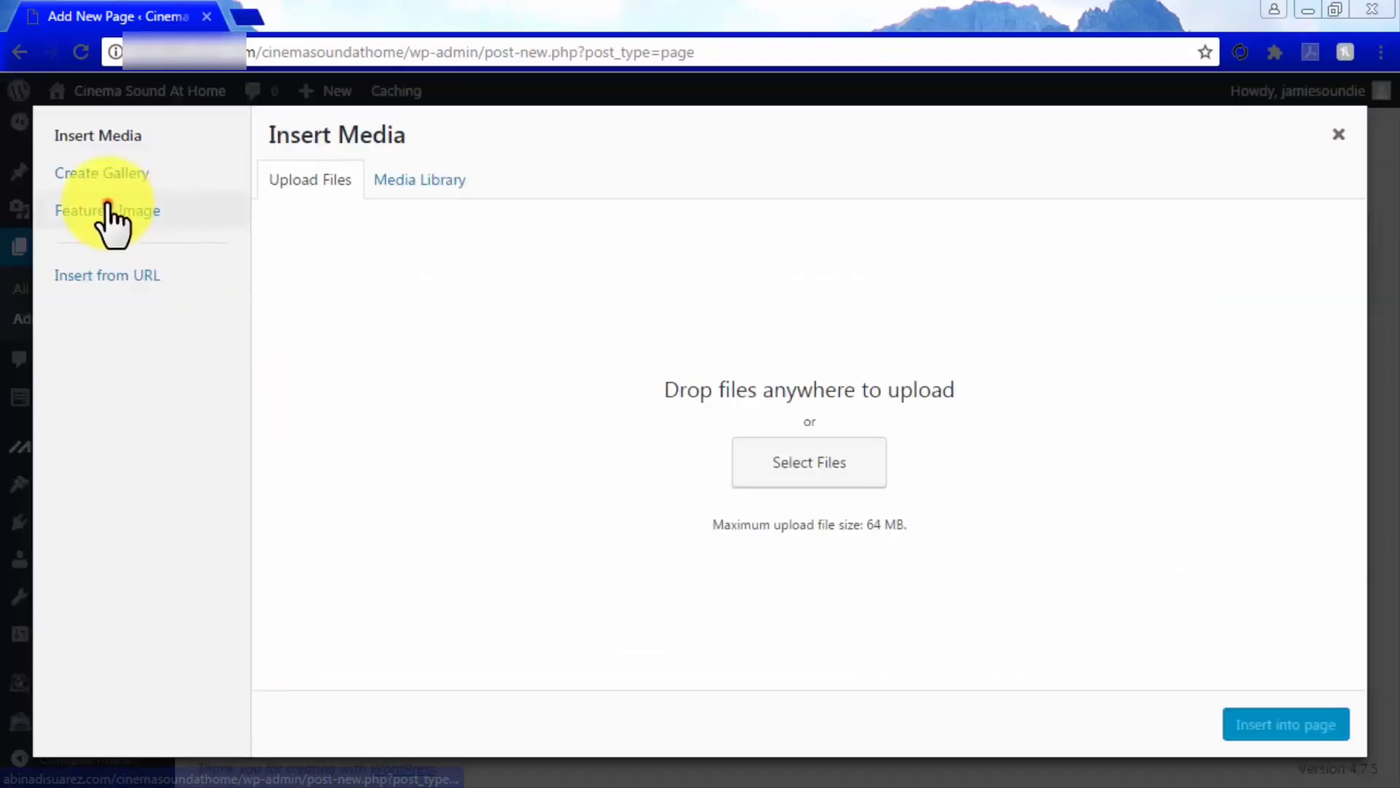
pyautogui.click(105, 213)
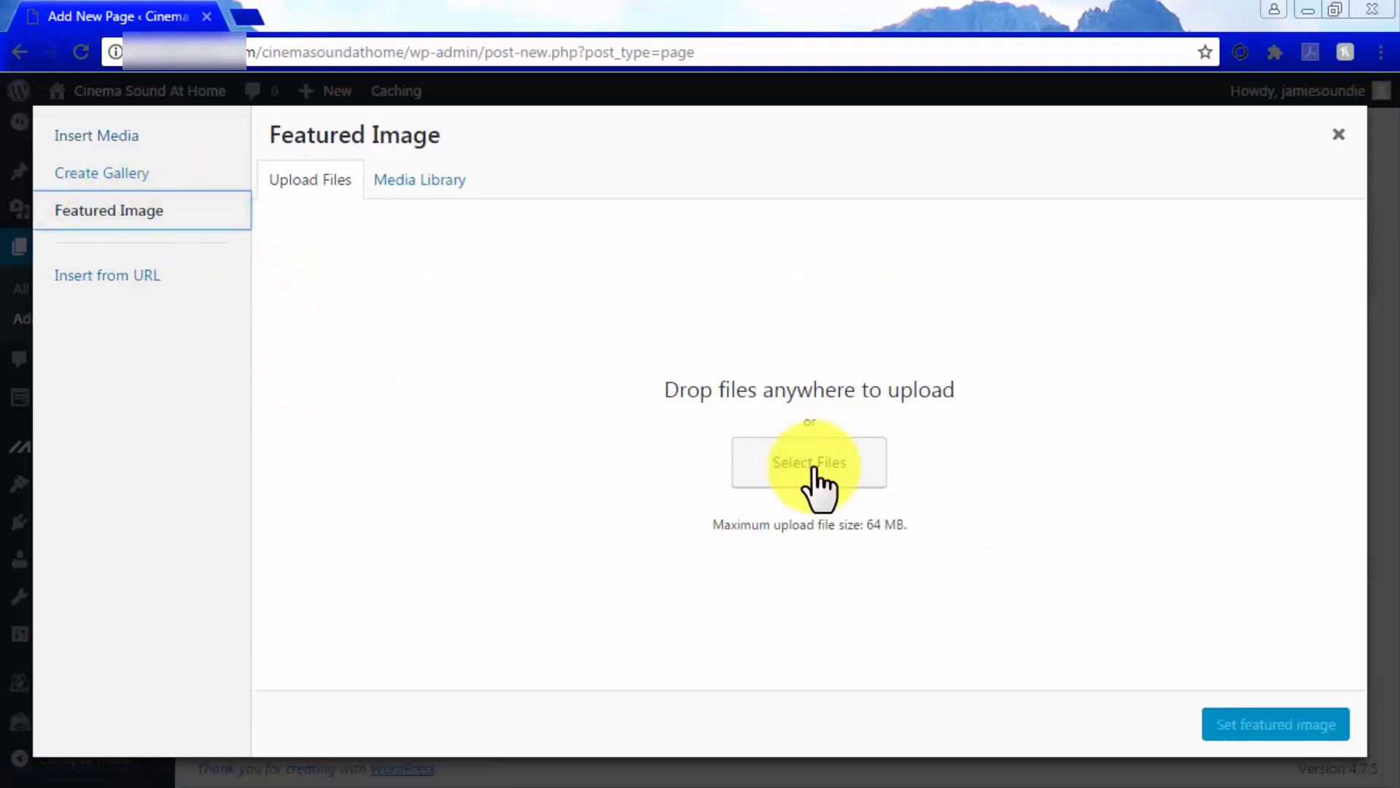
pyautogui.click(813, 467)
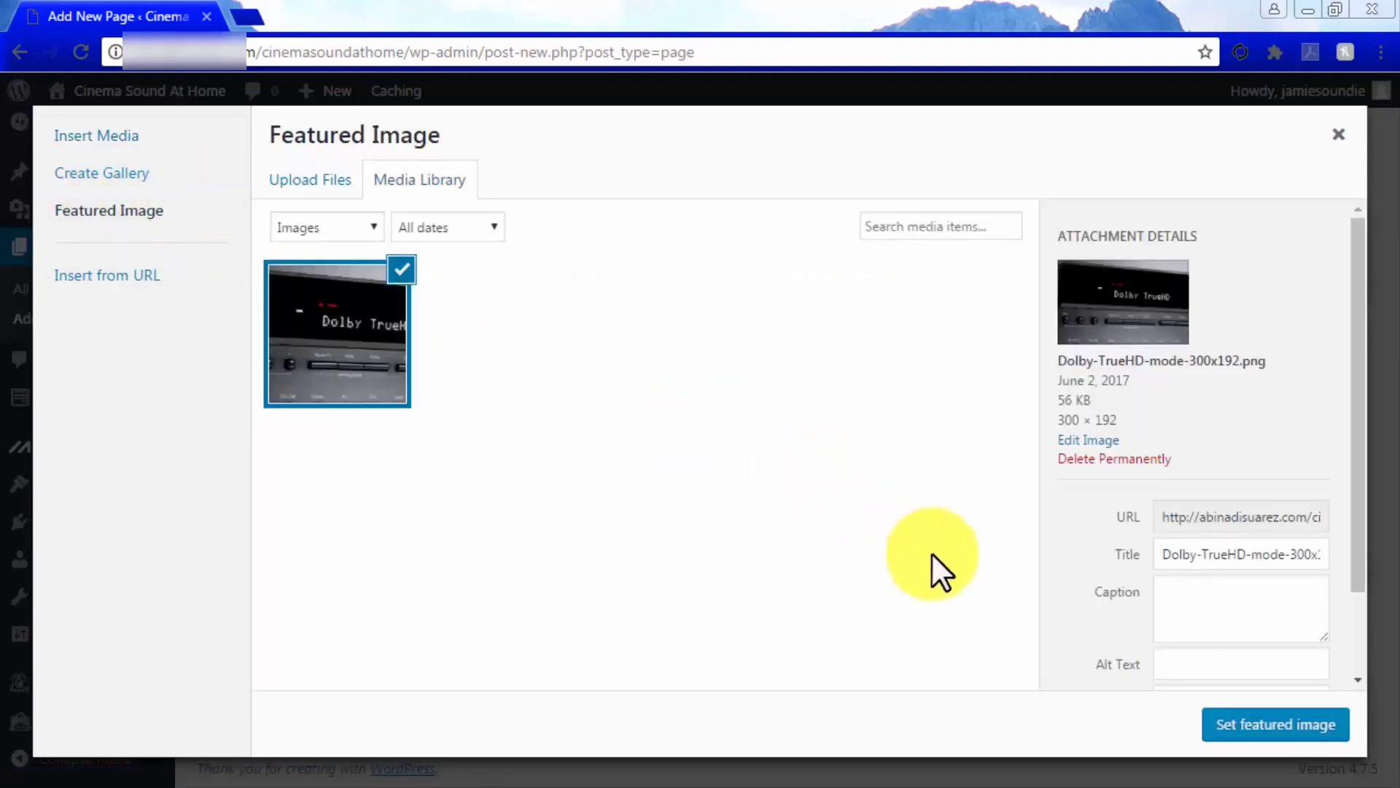
pyautogui.click(1281, 733)
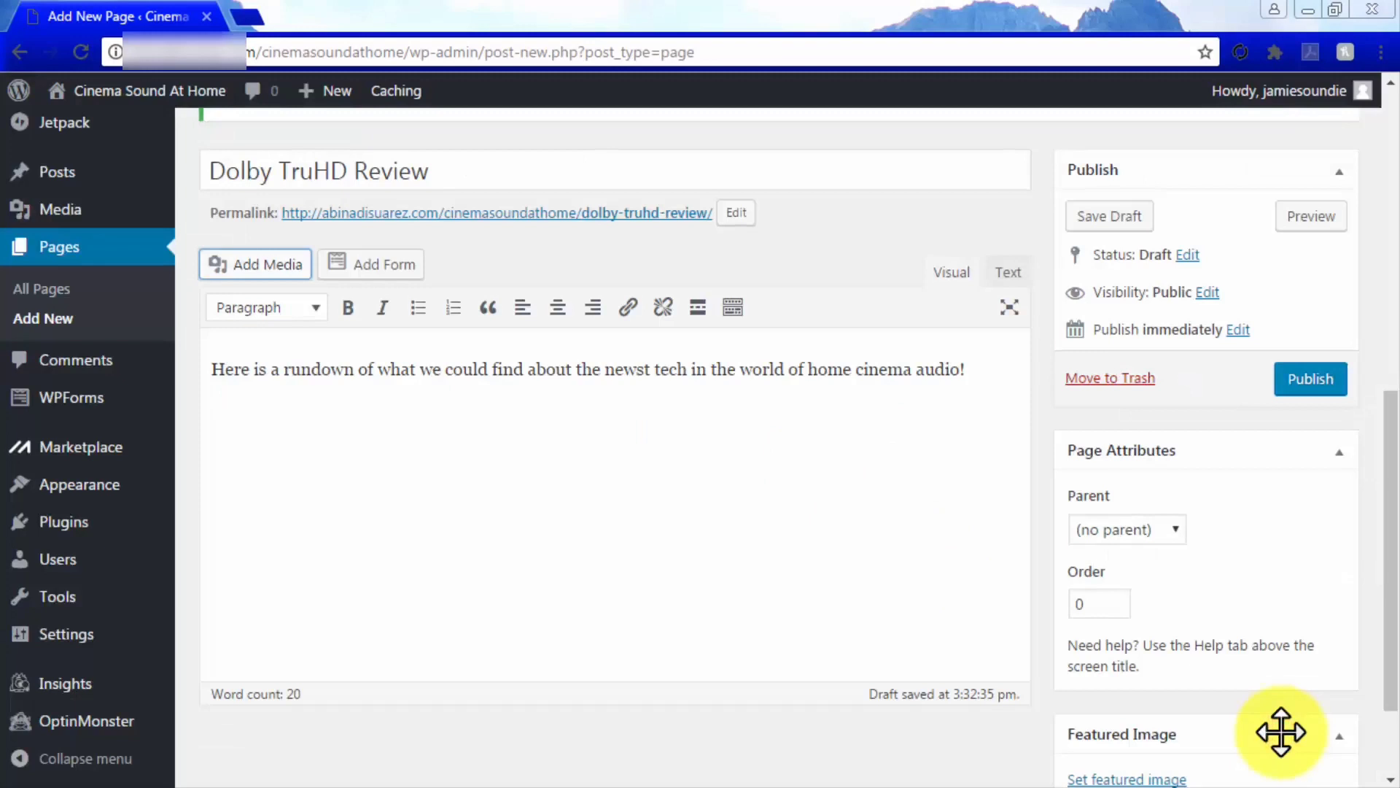
pyautogui.scroll(-3, 1282, 733)
pyautogui.scroll(-1, 1281, 732)
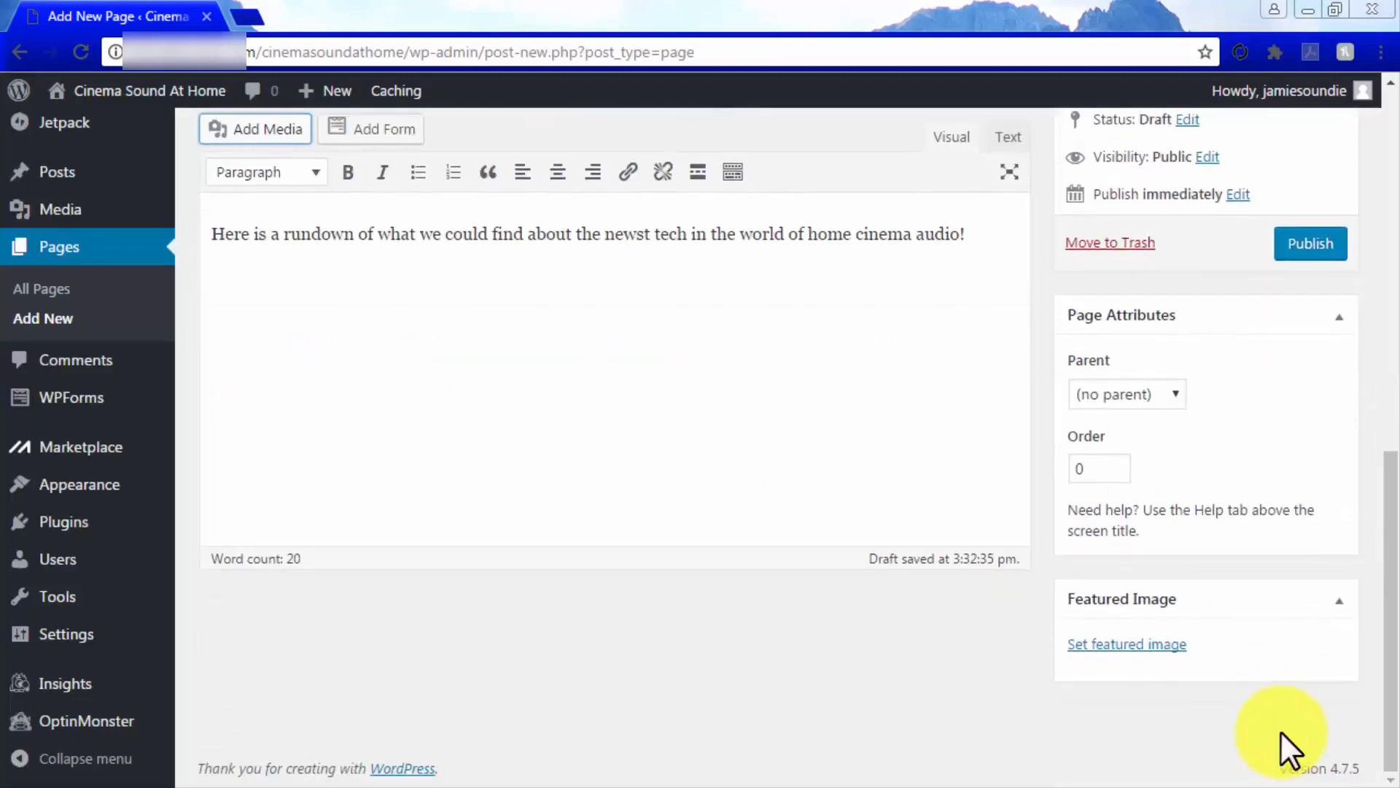
pyautogui.scroll(9, 1281, 732)
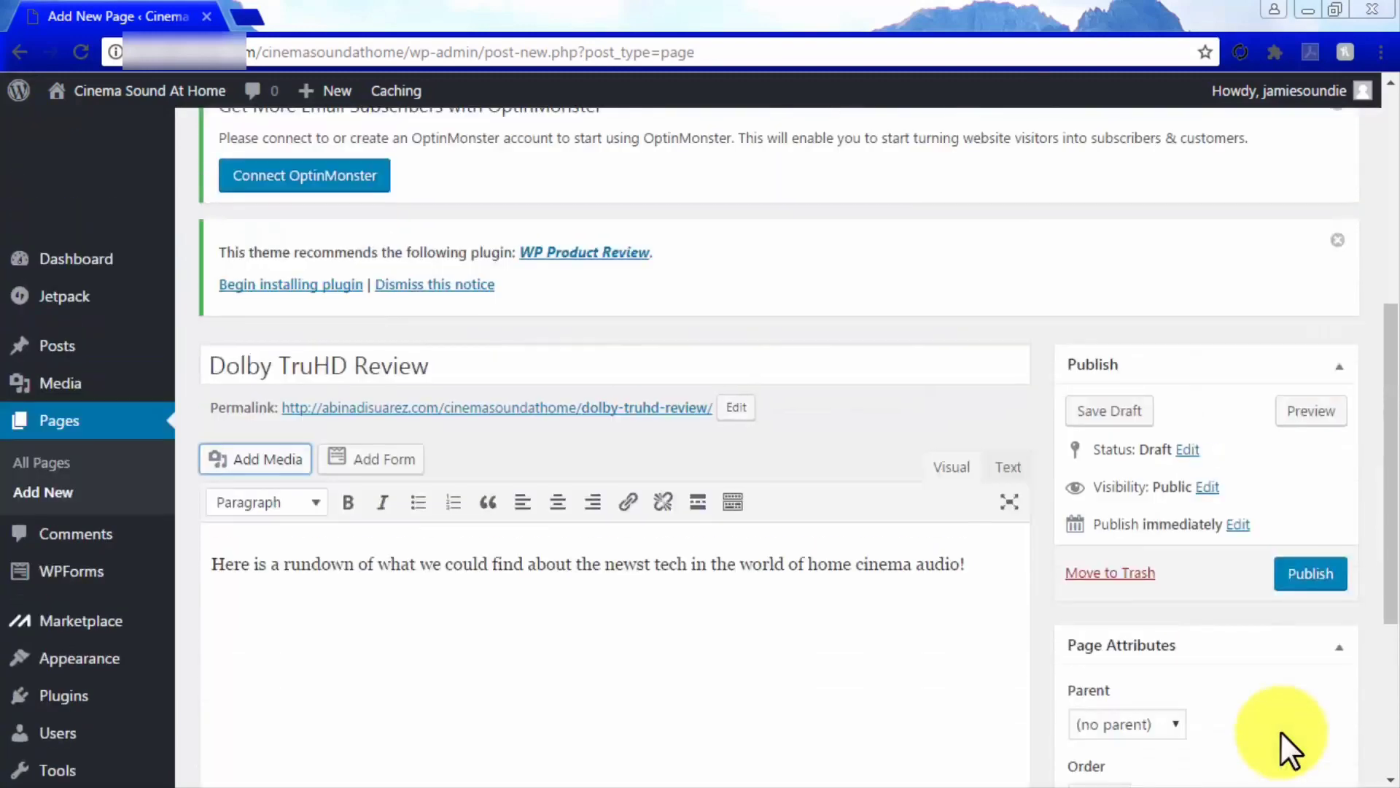
pyautogui.click(1298, 576)
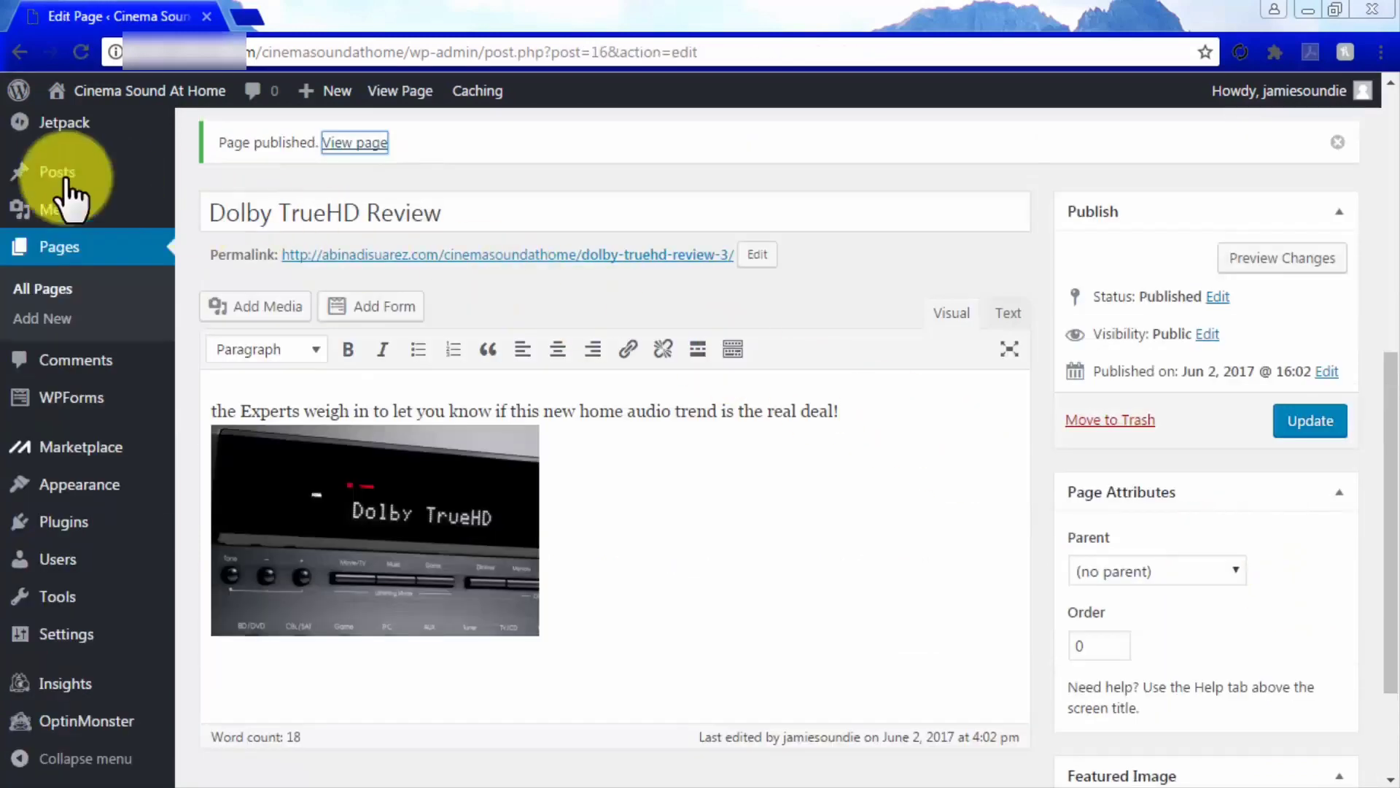
pyautogui.moveTo(51, 182)
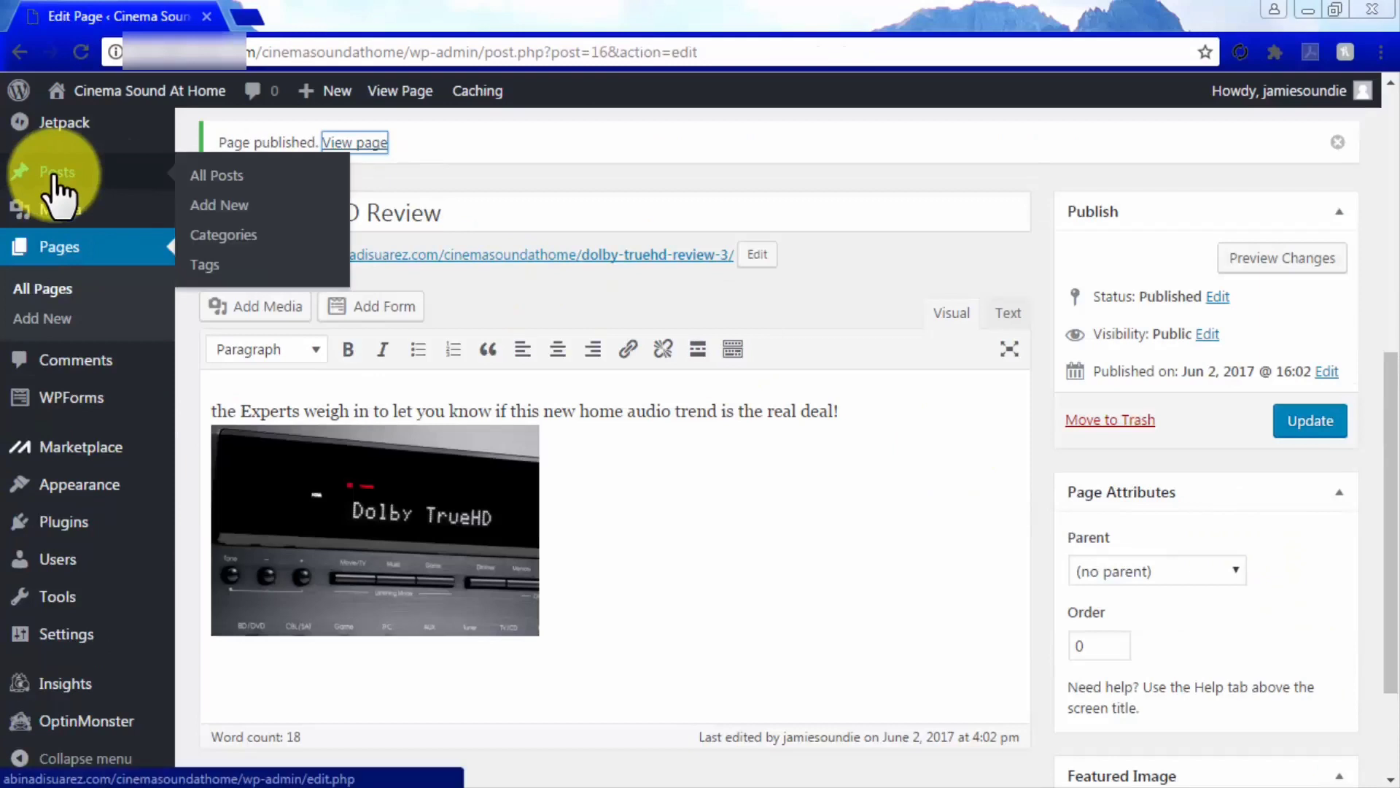
# Start a new post titled 'What Makes TrueHD unique?'
pyautogui.click(213, 208)
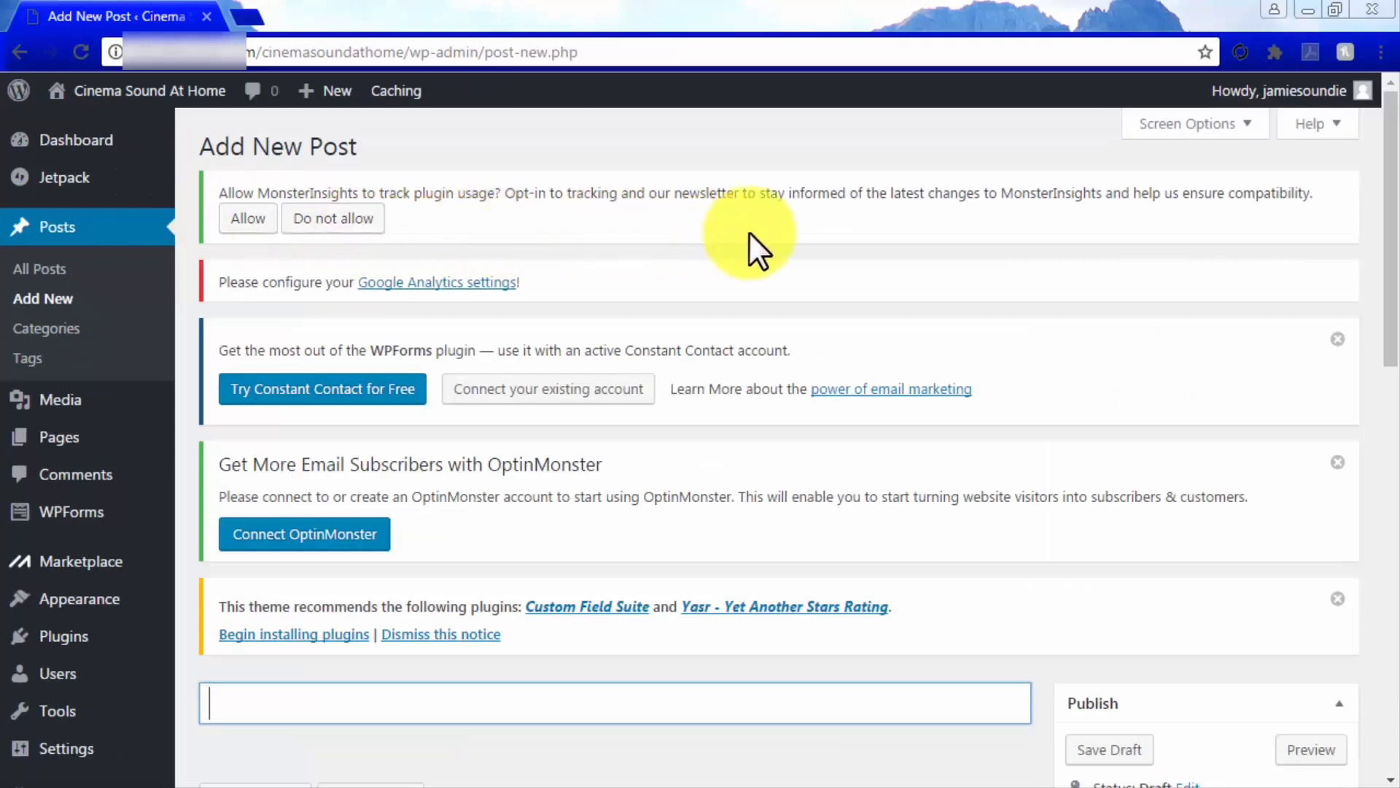
pyautogui.scroll(-6, 1057, 236)
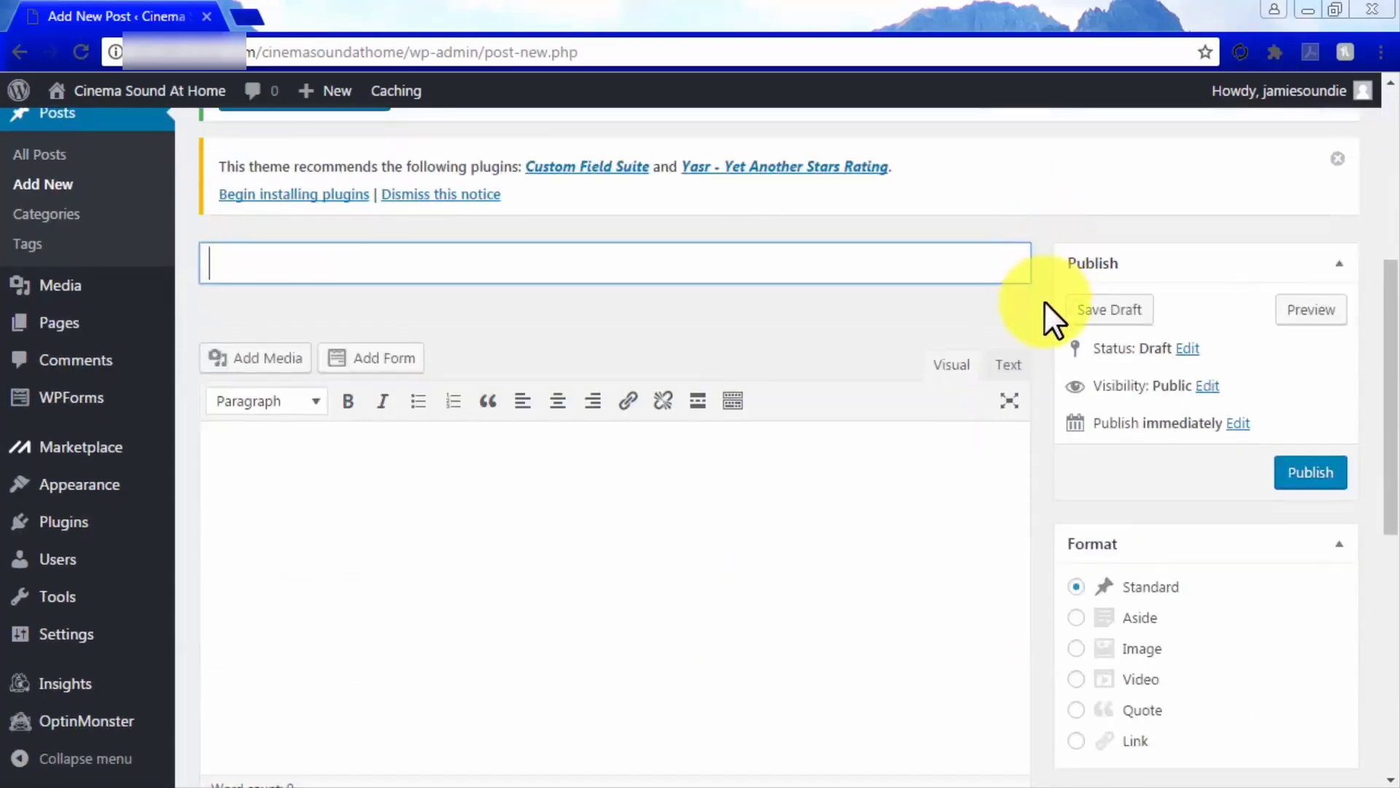
pyautogui.write('What Makes TrueHD unique?')
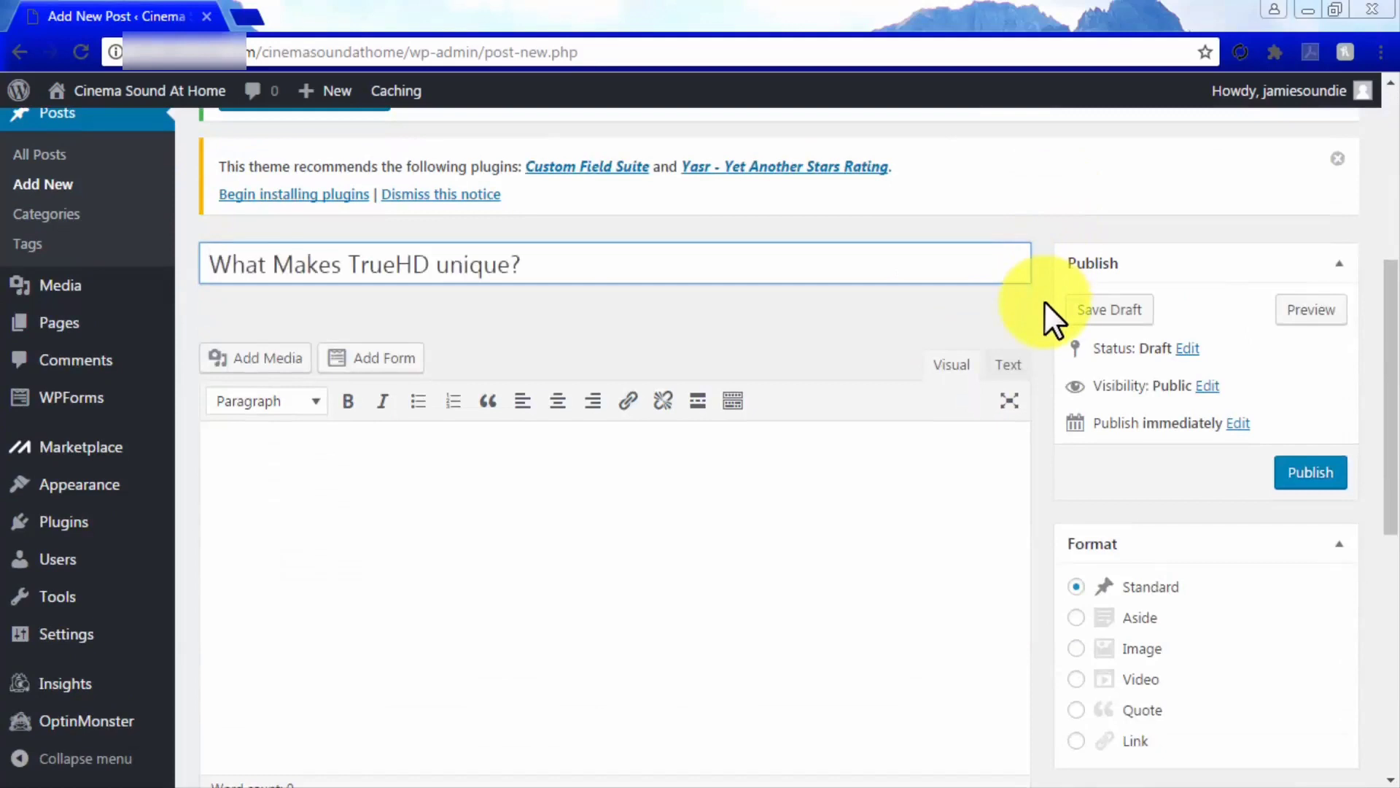
# Add the tag 'surround sound' to the post
pyautogui.scroll(-2, 1044, 300)
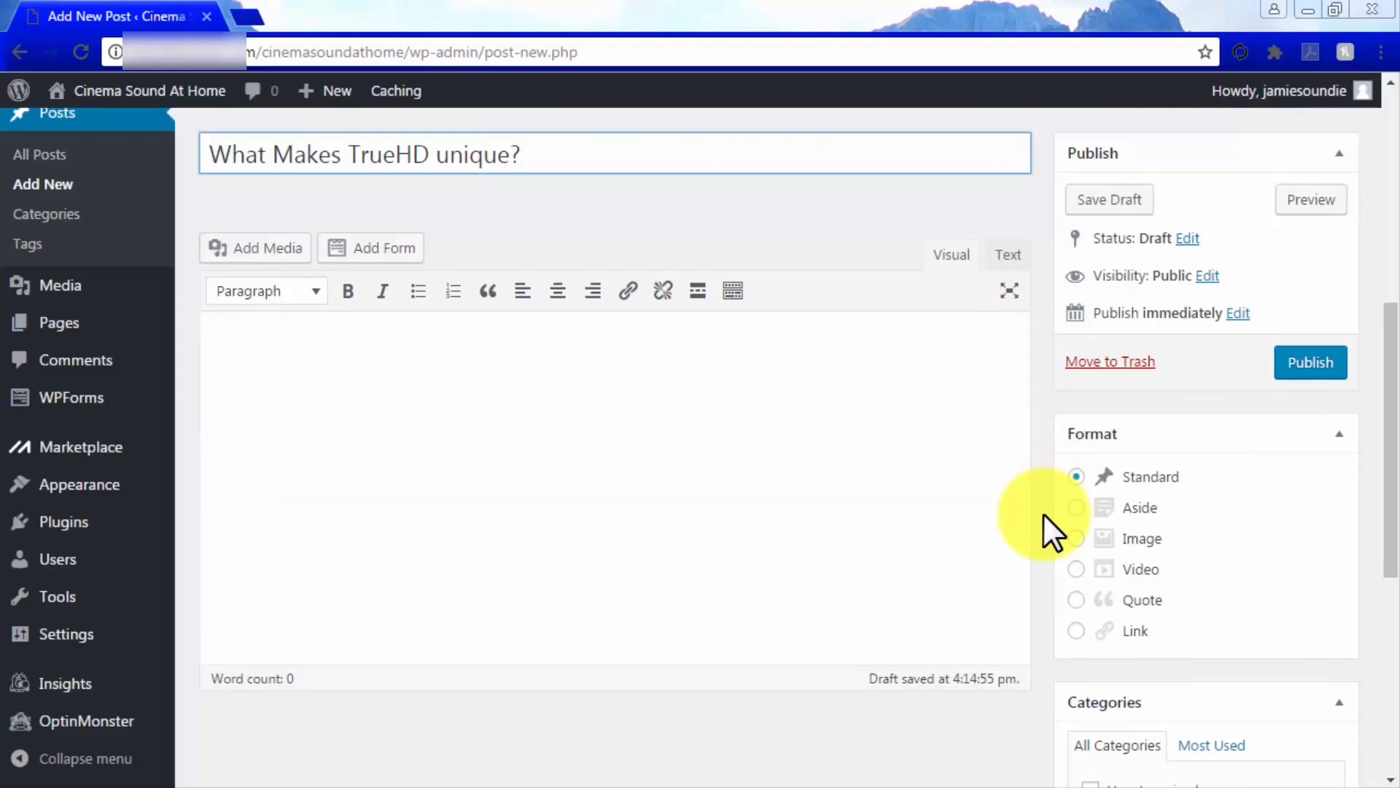
pyautogui.scroll(-3, 1043, 514)
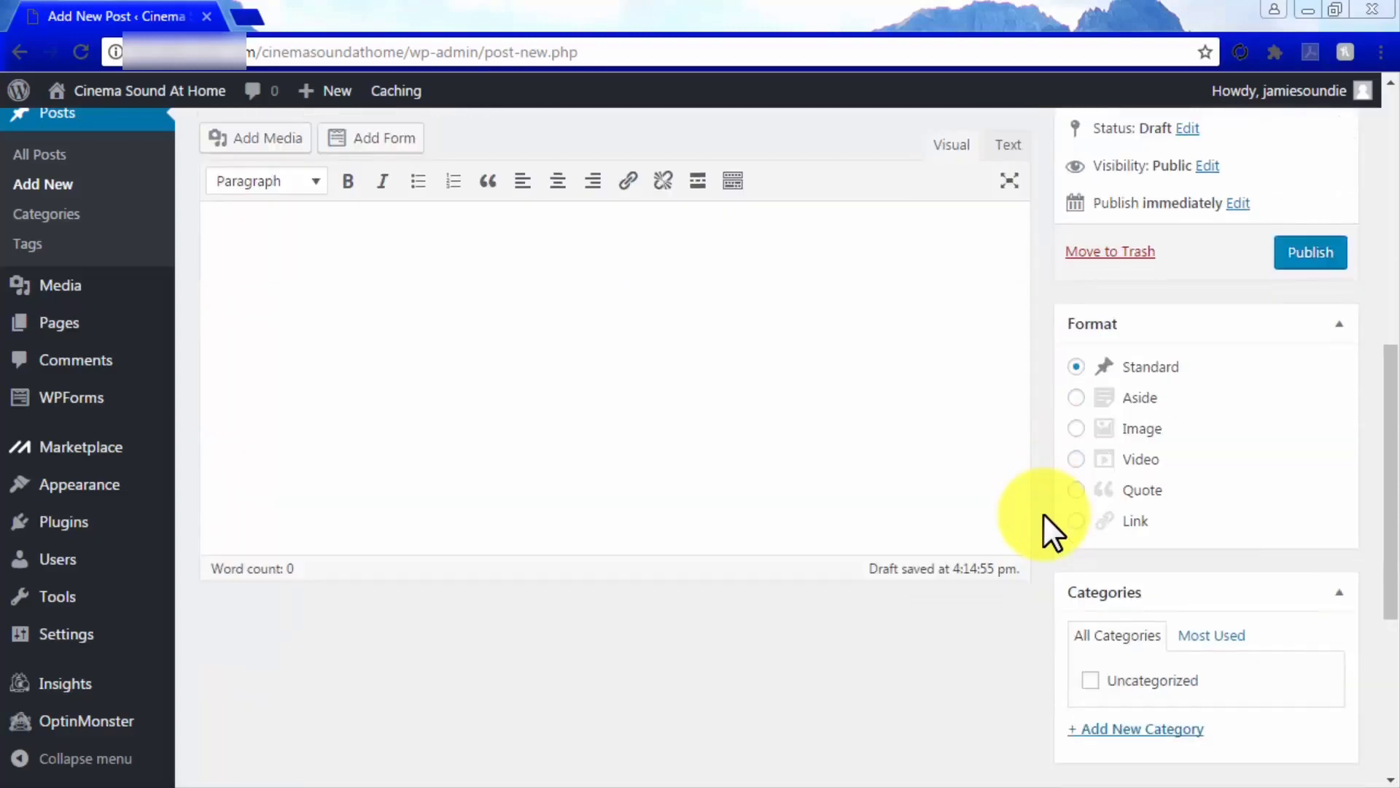
pyautogui.scroll(-2, 1043, 513)
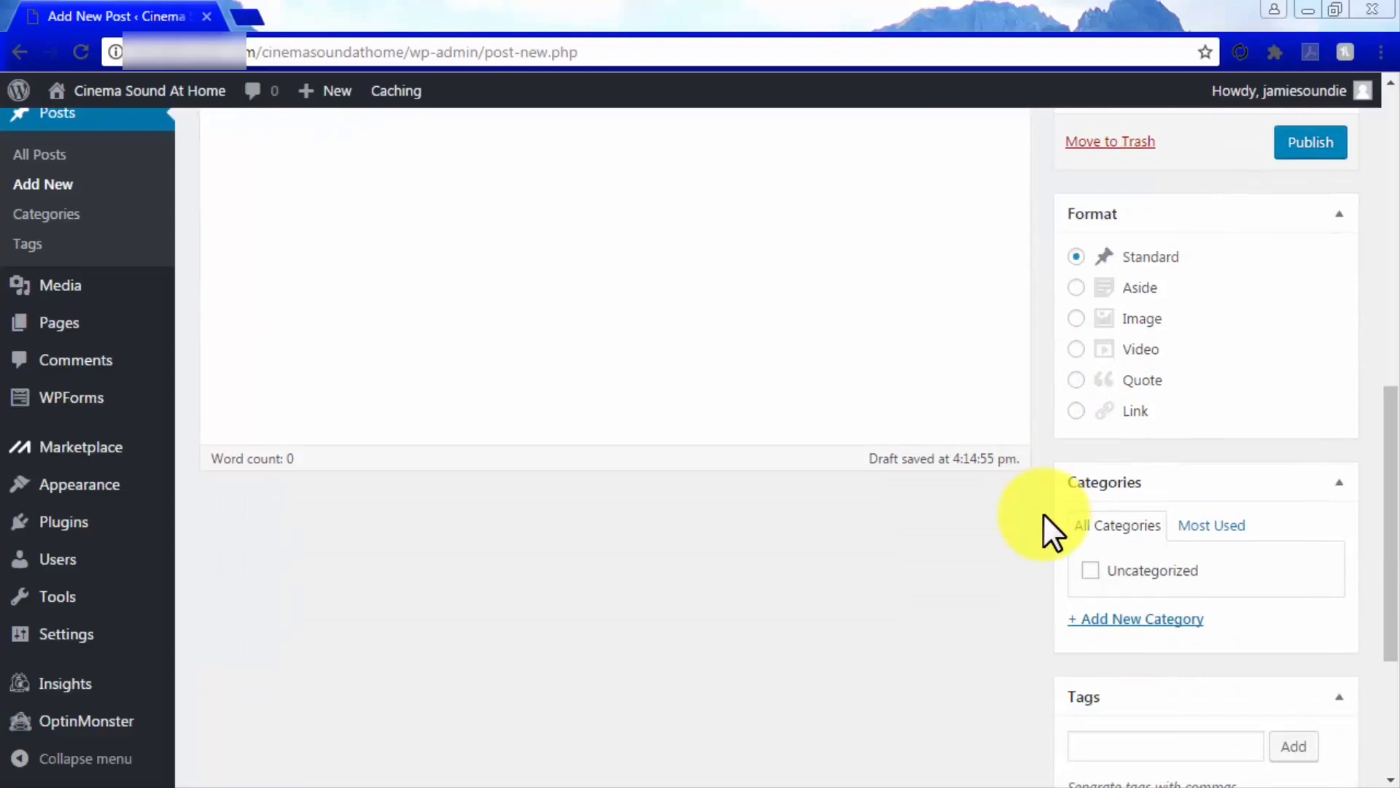
pyautogui.scroll(-4, 1043, 514)
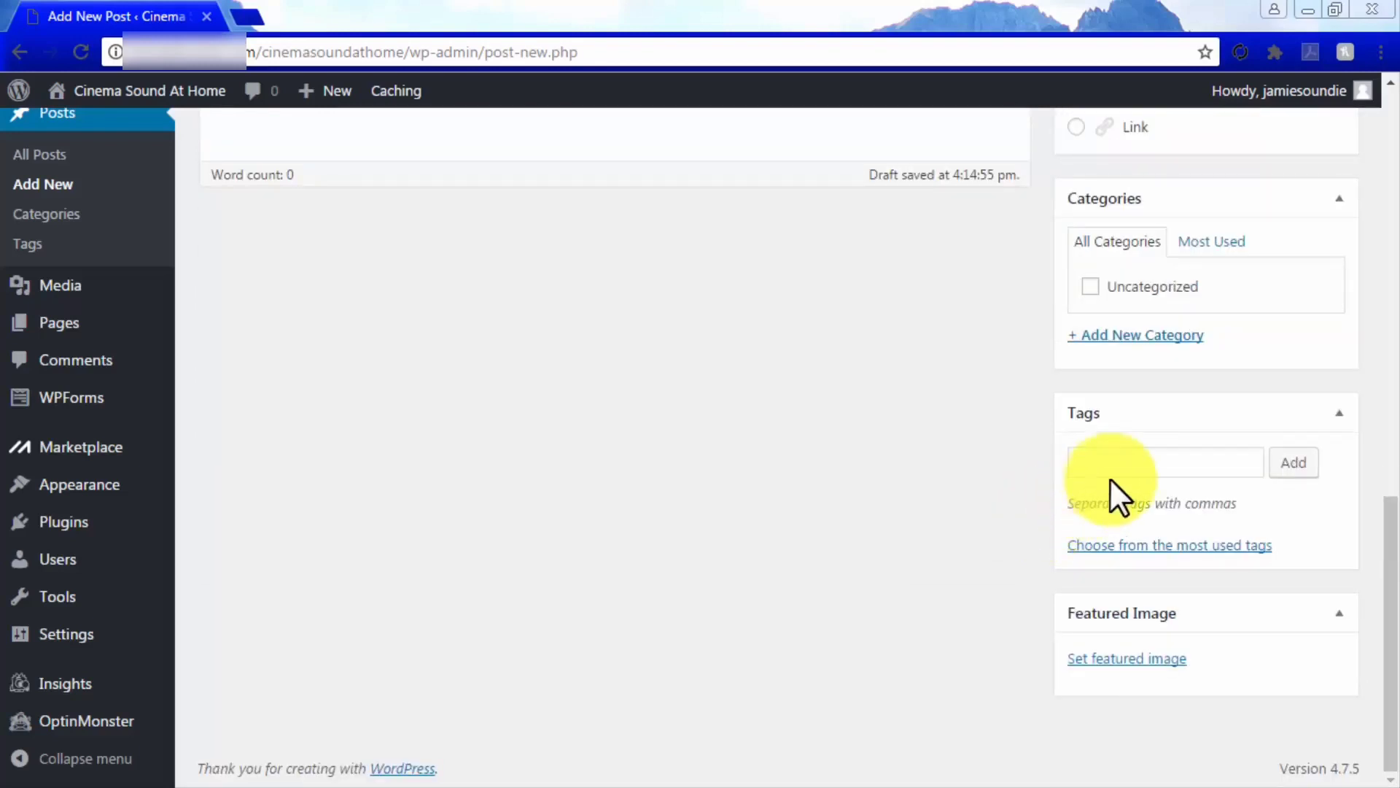
pyautogui.click(1131, 467)
pyautogui.write('surround sound')
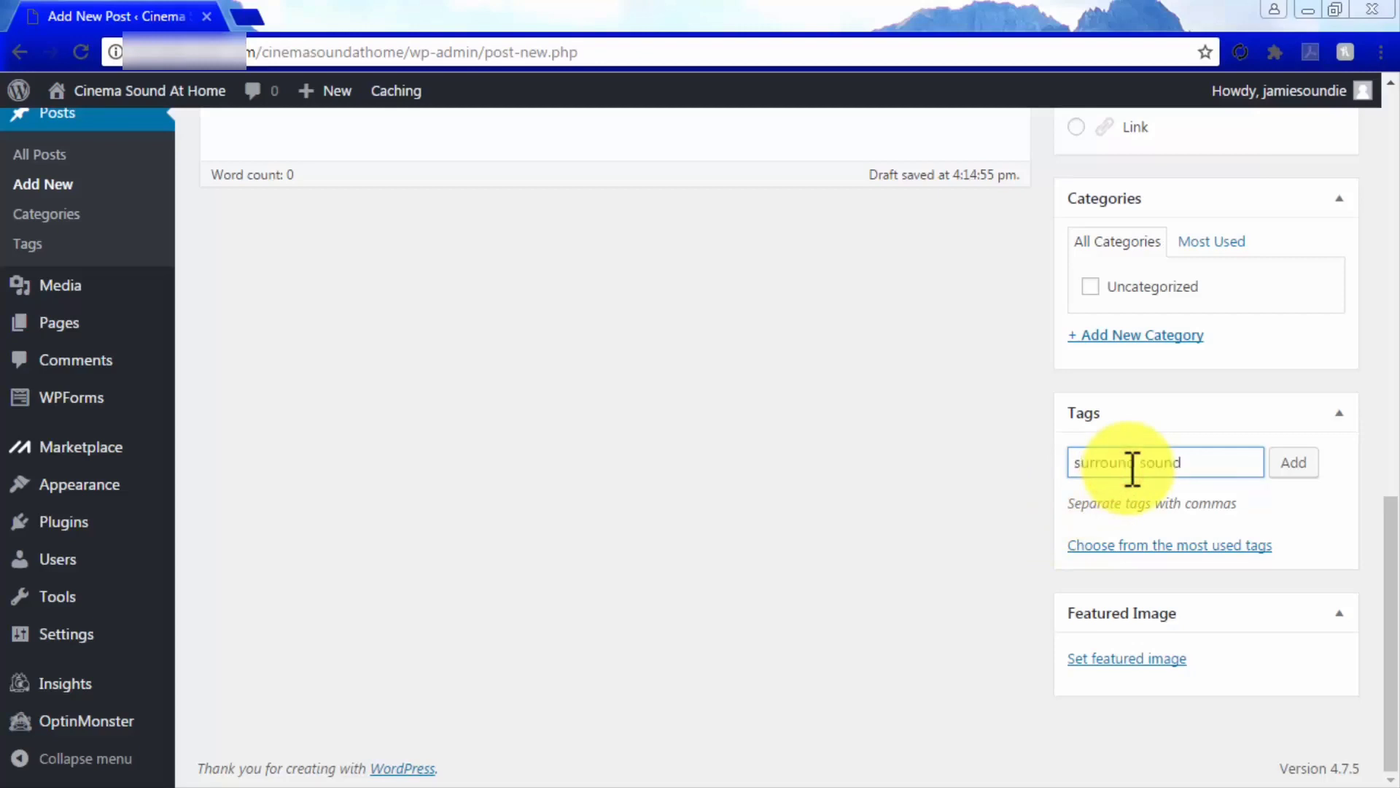
pyautogui.click(1285, 465)
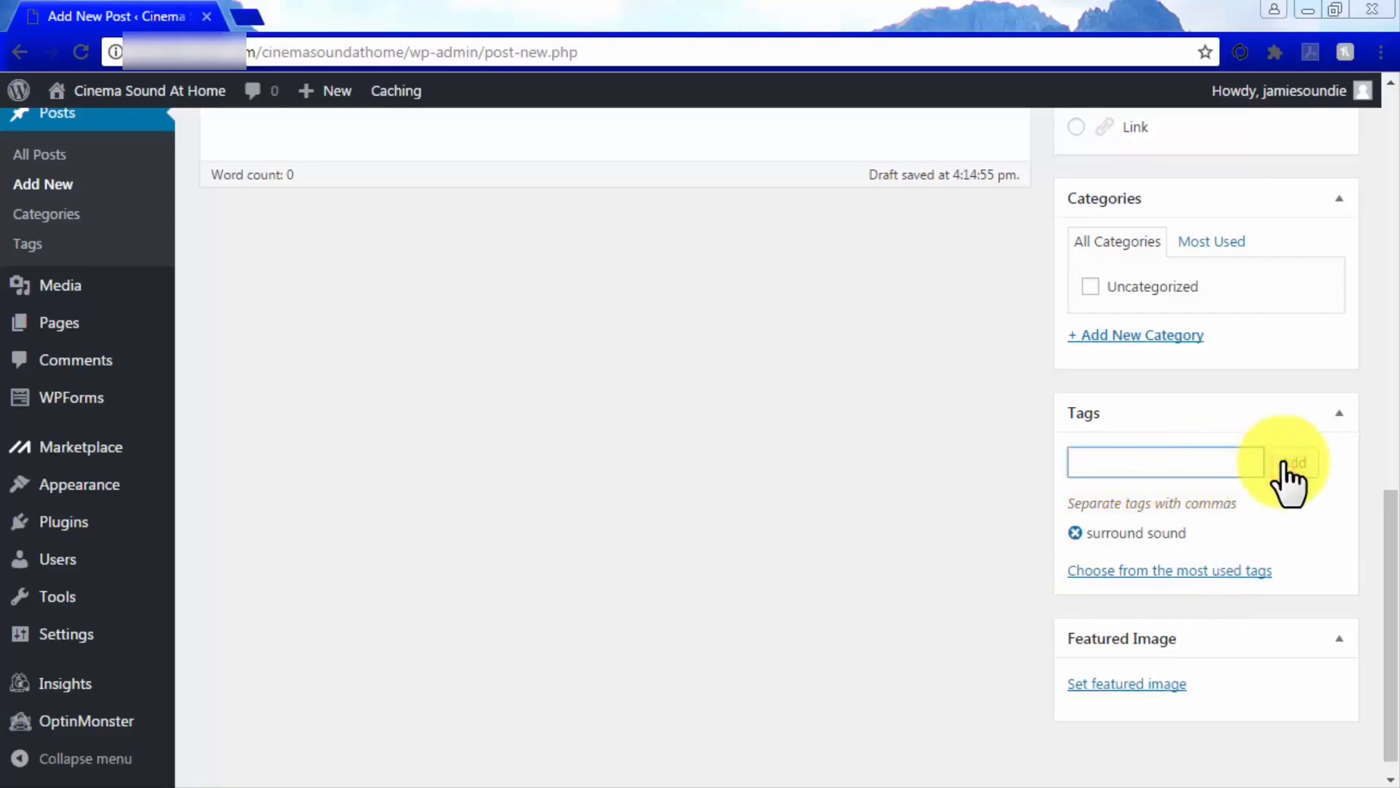
pyautogui.scroll(6, 1283, 461)
pyautogui.scroll(2, 1284, 461)
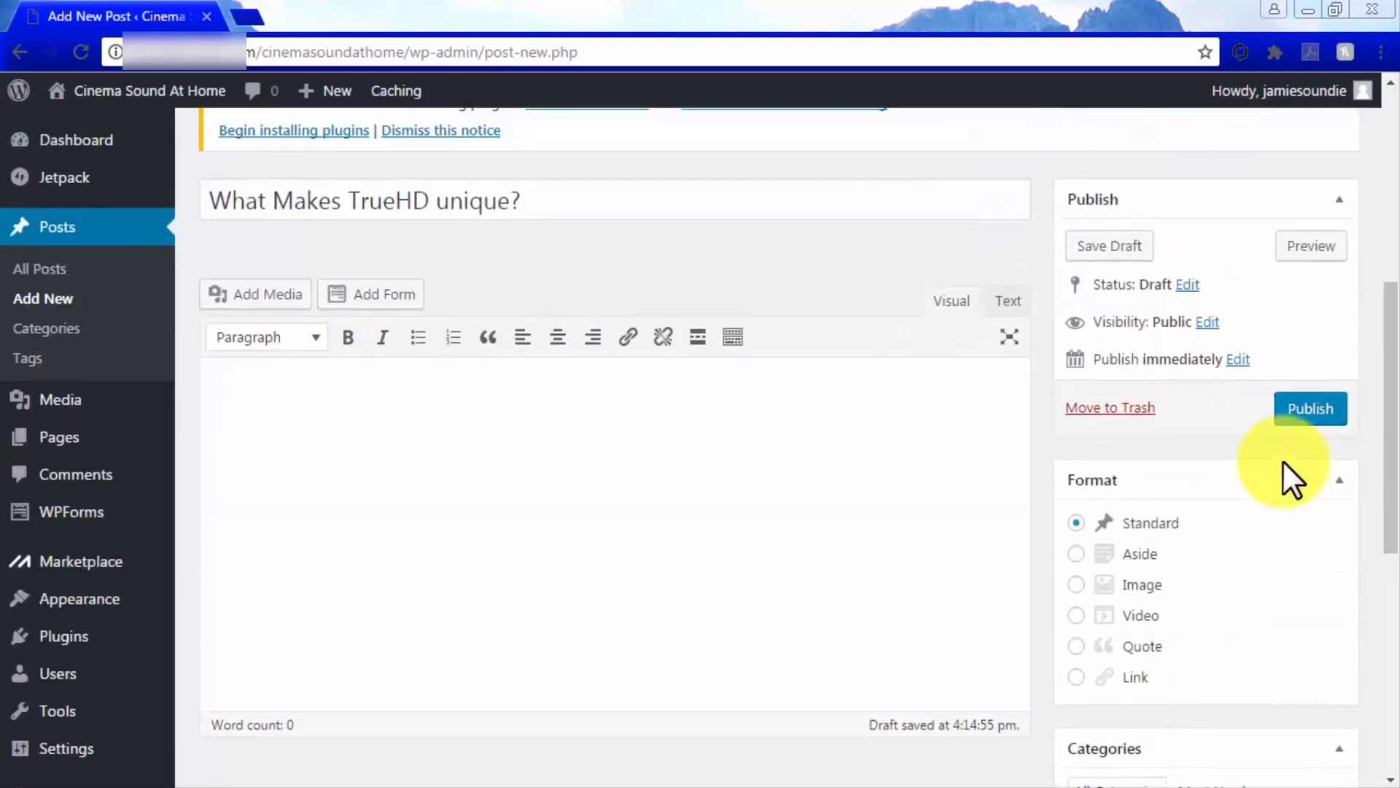
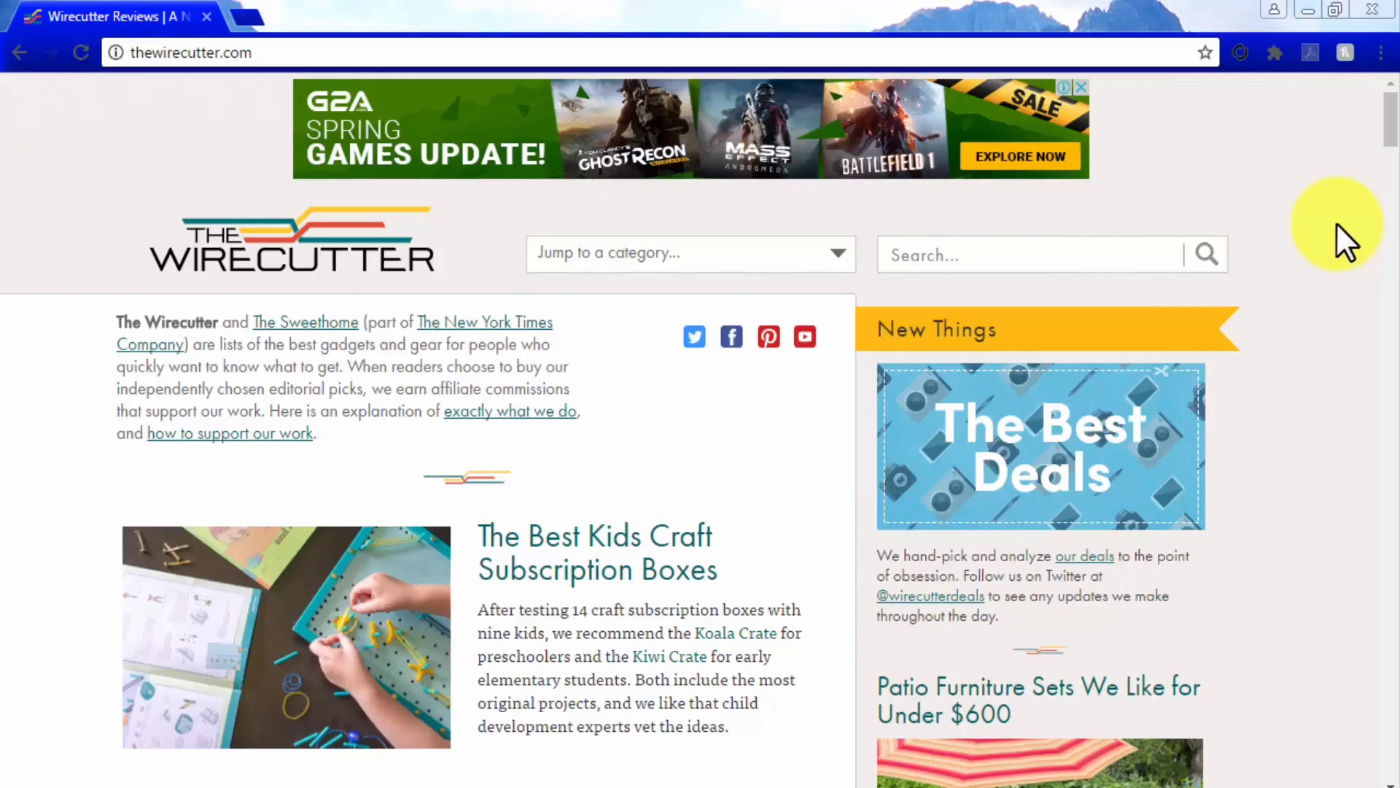
# Open The Wirecutter's Best Wi-Fi Hotspot review and scroll through it
pyautogui.scroll(-8, 1337, 226)
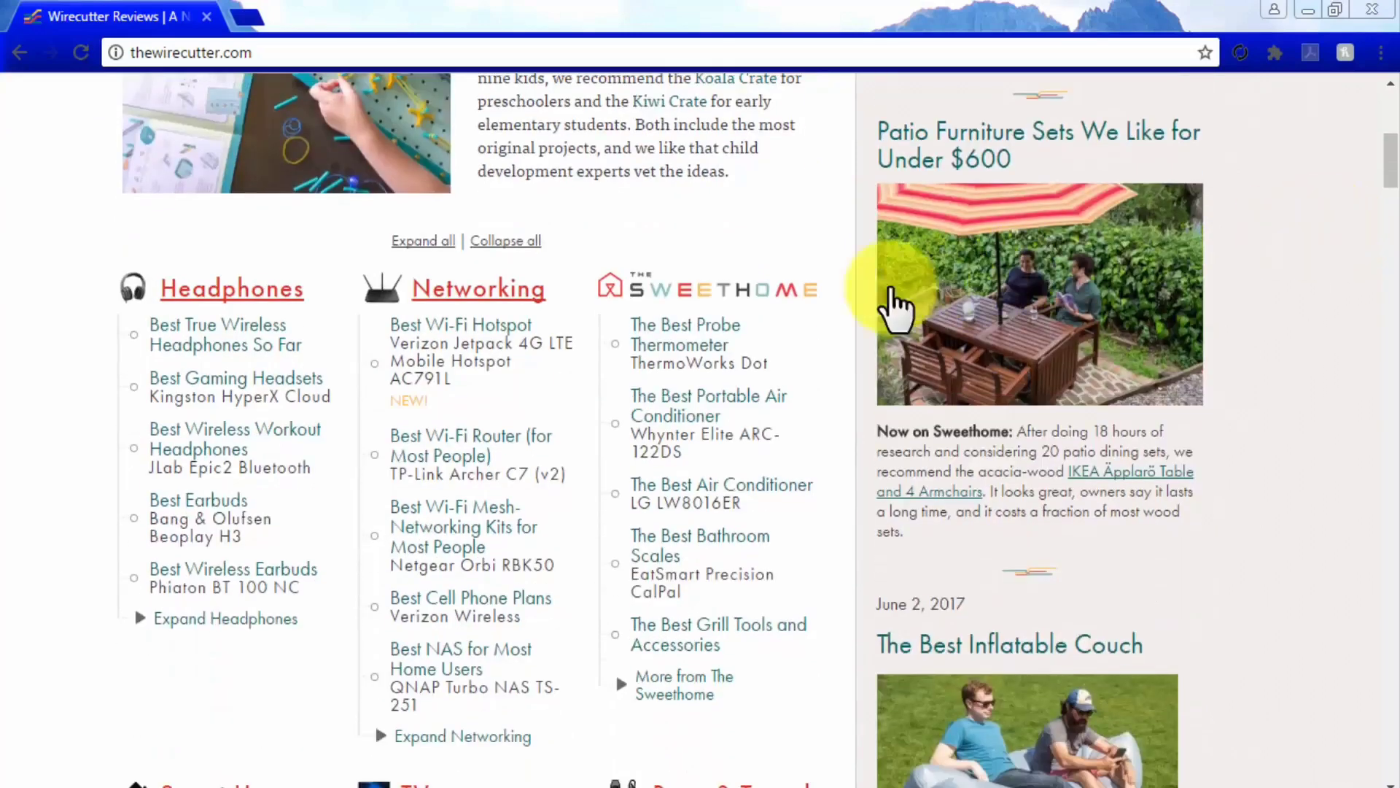
pyautogui.click(488, 325)
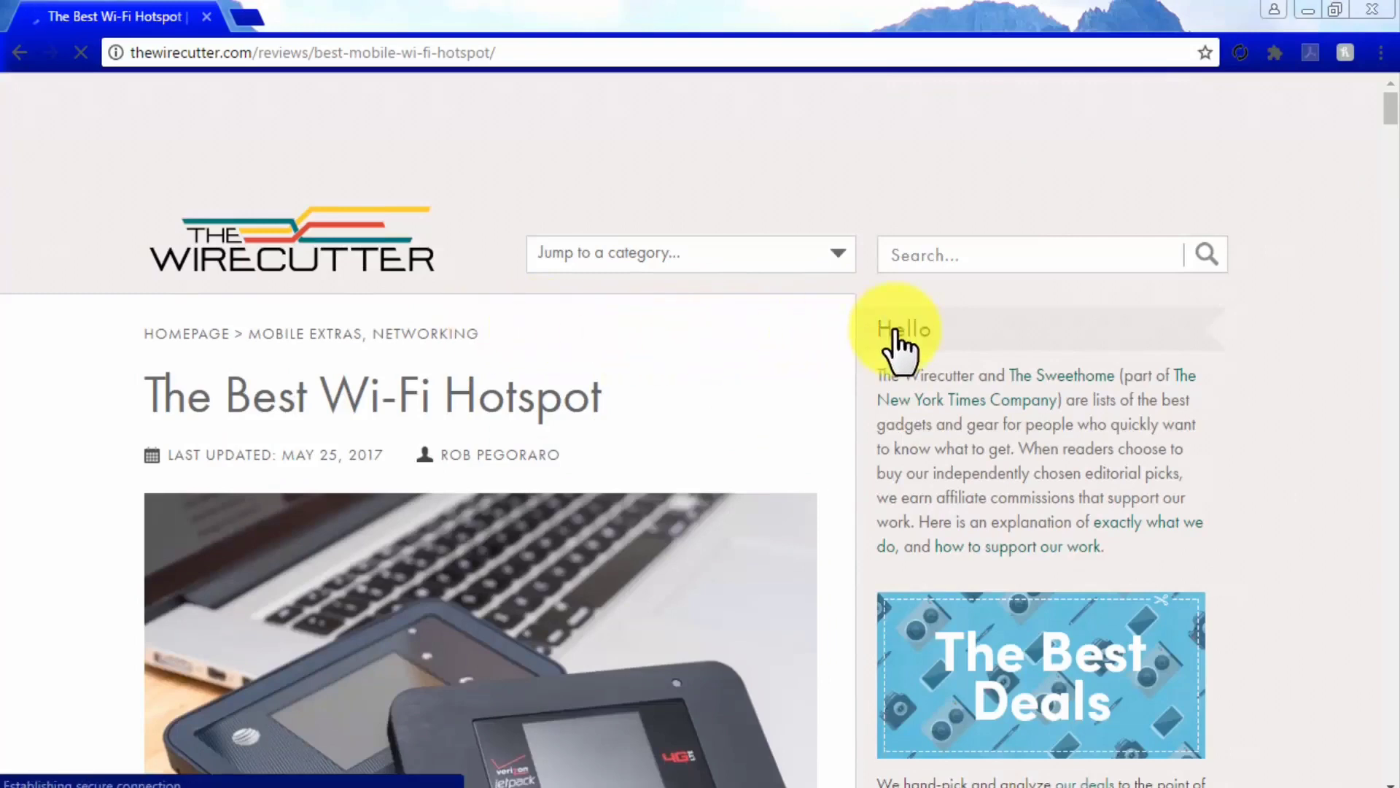
pyautogui.scroll(-10, 900, 330)
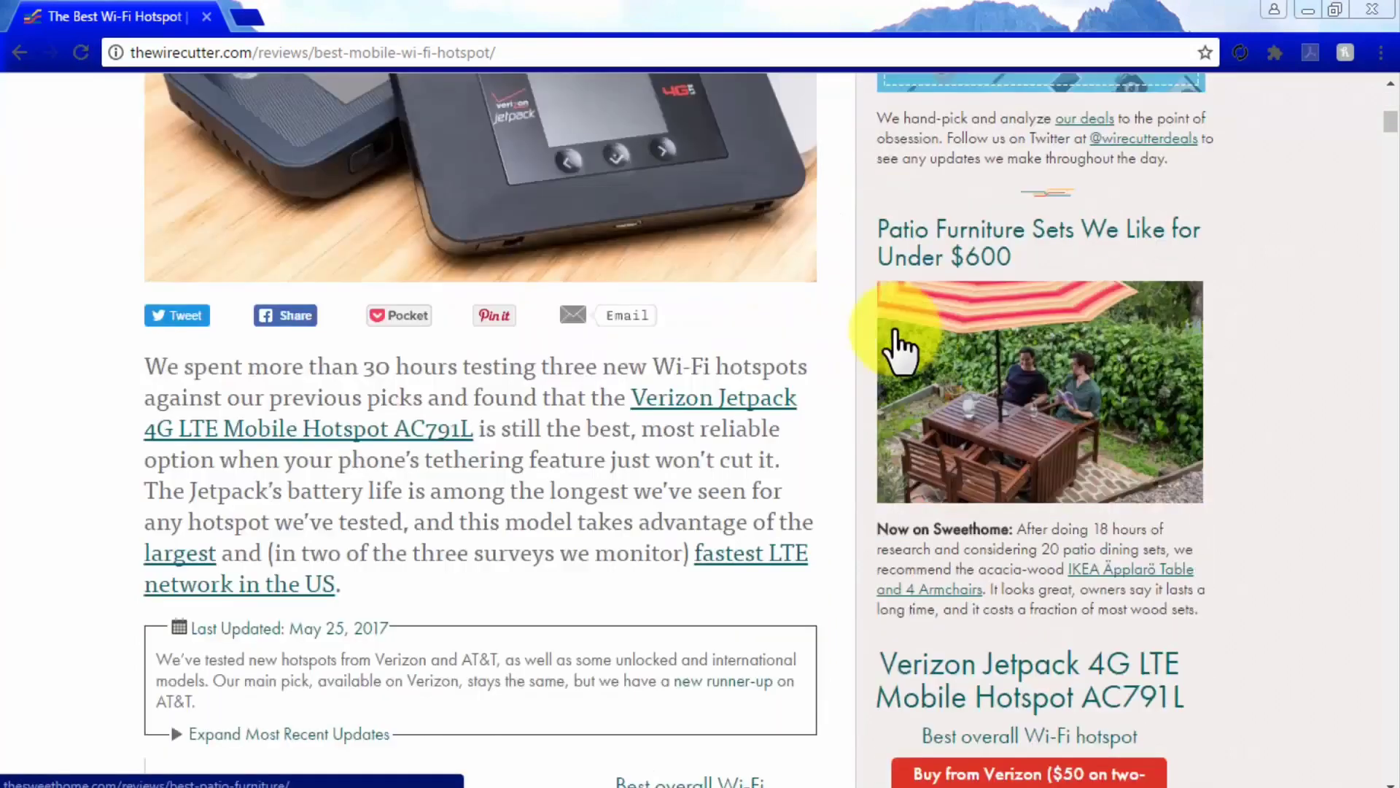
pyautogui.scroll(-4, 900, 330)
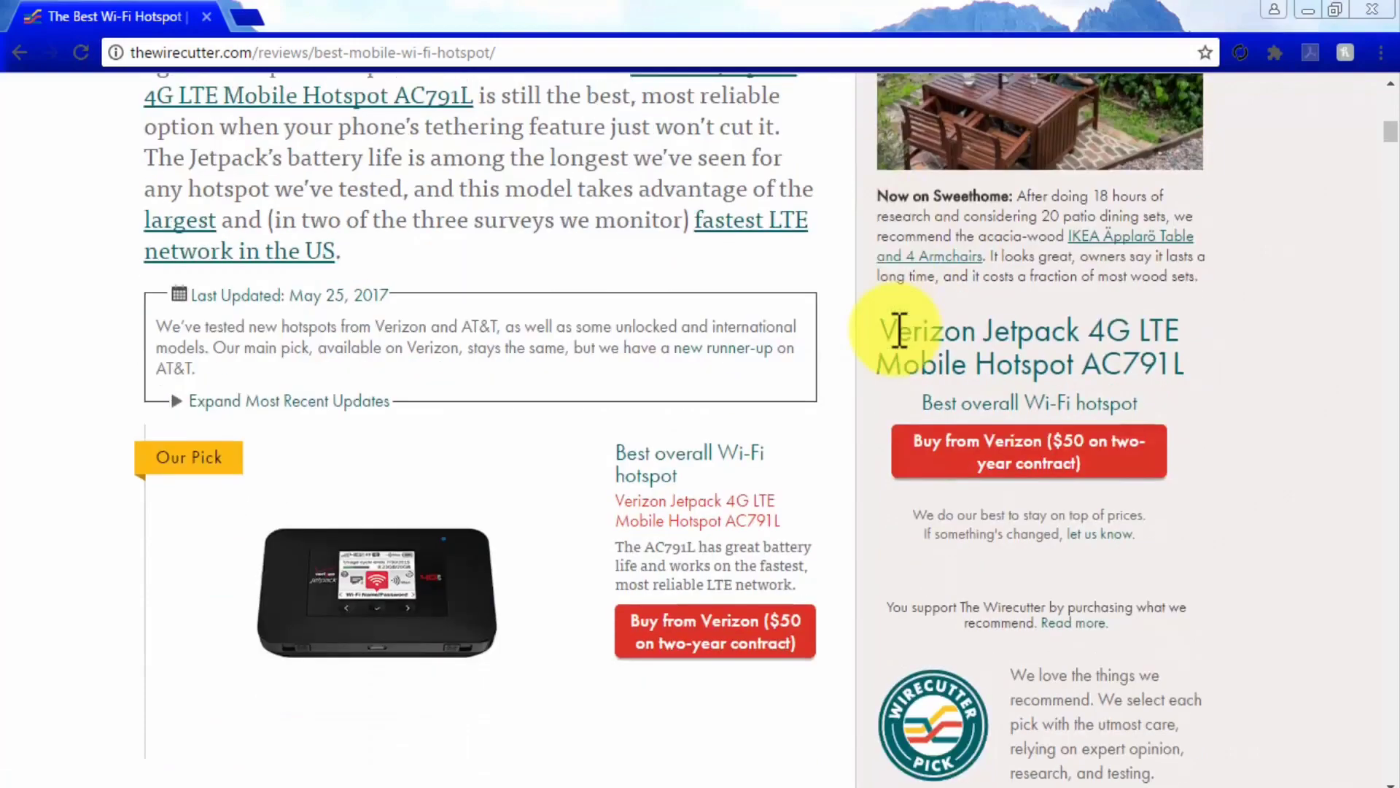
pyautogui.scroll(-2, 897, 330)
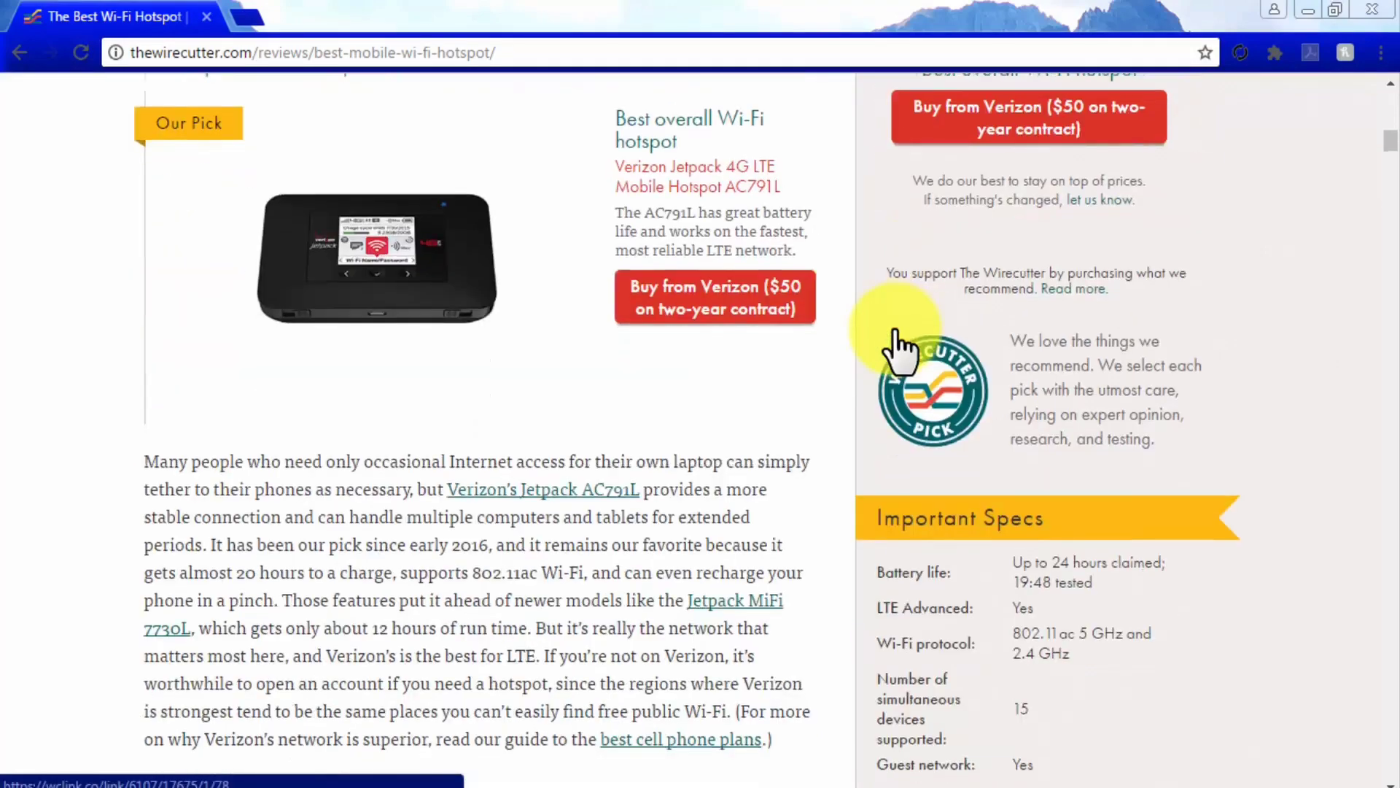
pyautogui.scroll(-2, 896, 330)
pyautogui.scroll(-4, 895, 330)
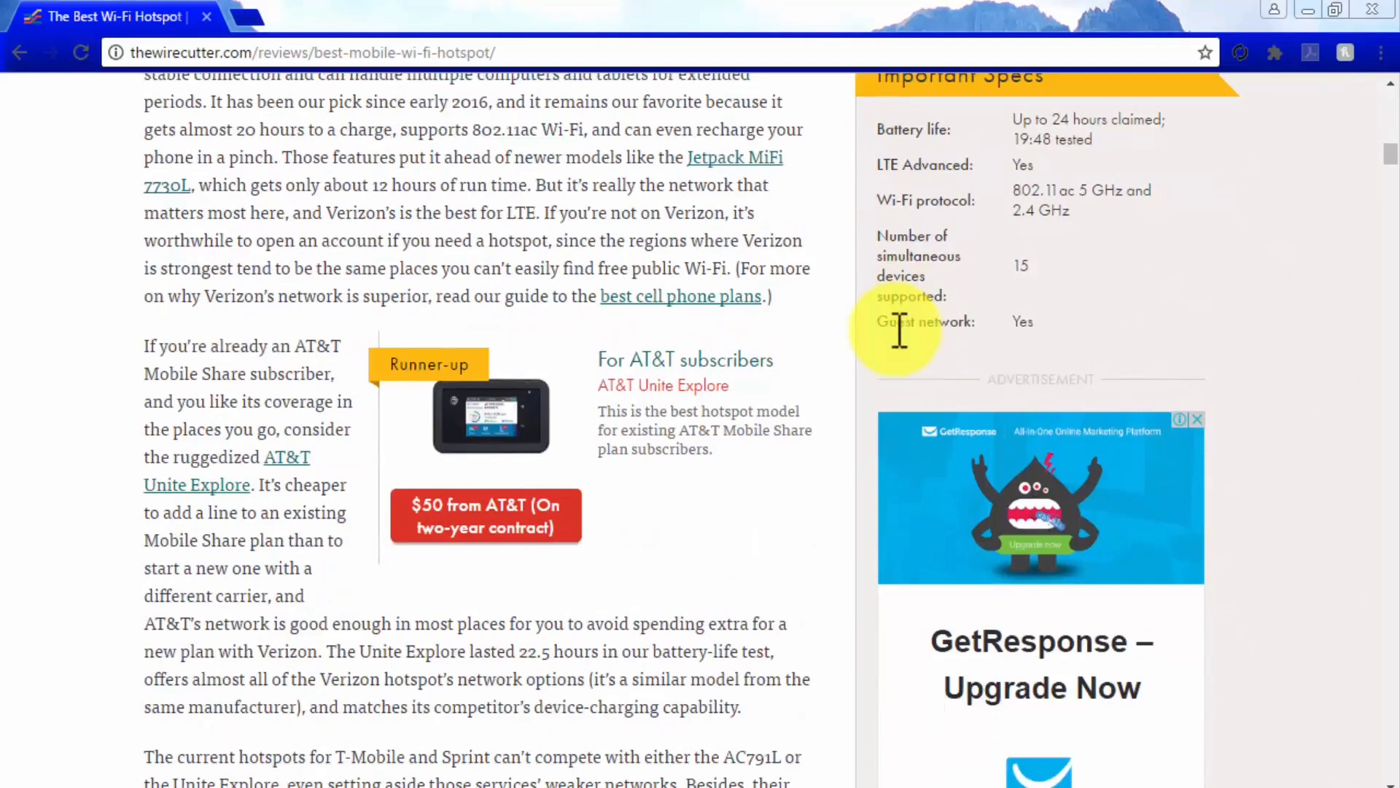
pyautogui.scroll(-3, 897, 330)
pyautogui.scroll(-2, 900, 331)
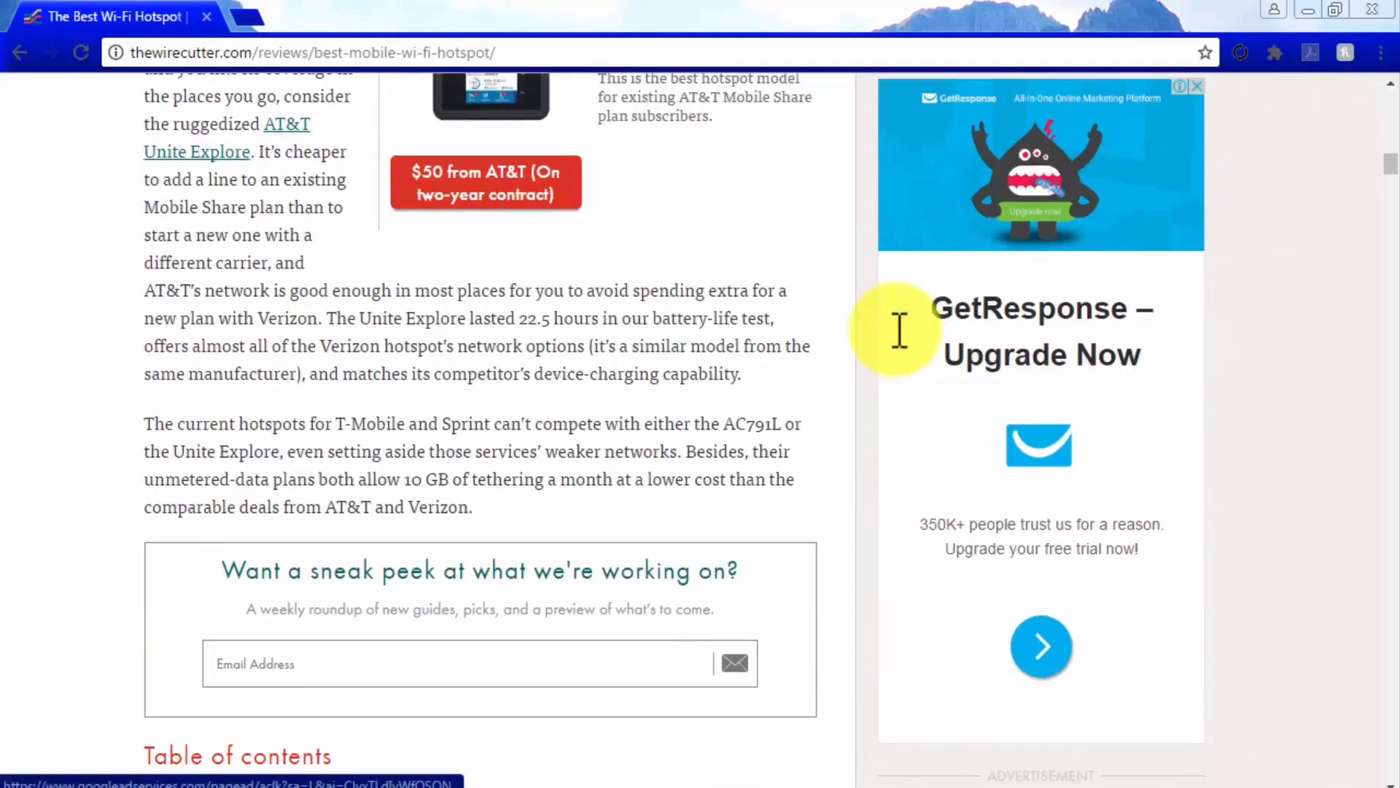
pyautogui.scroll(4, 901, 331)
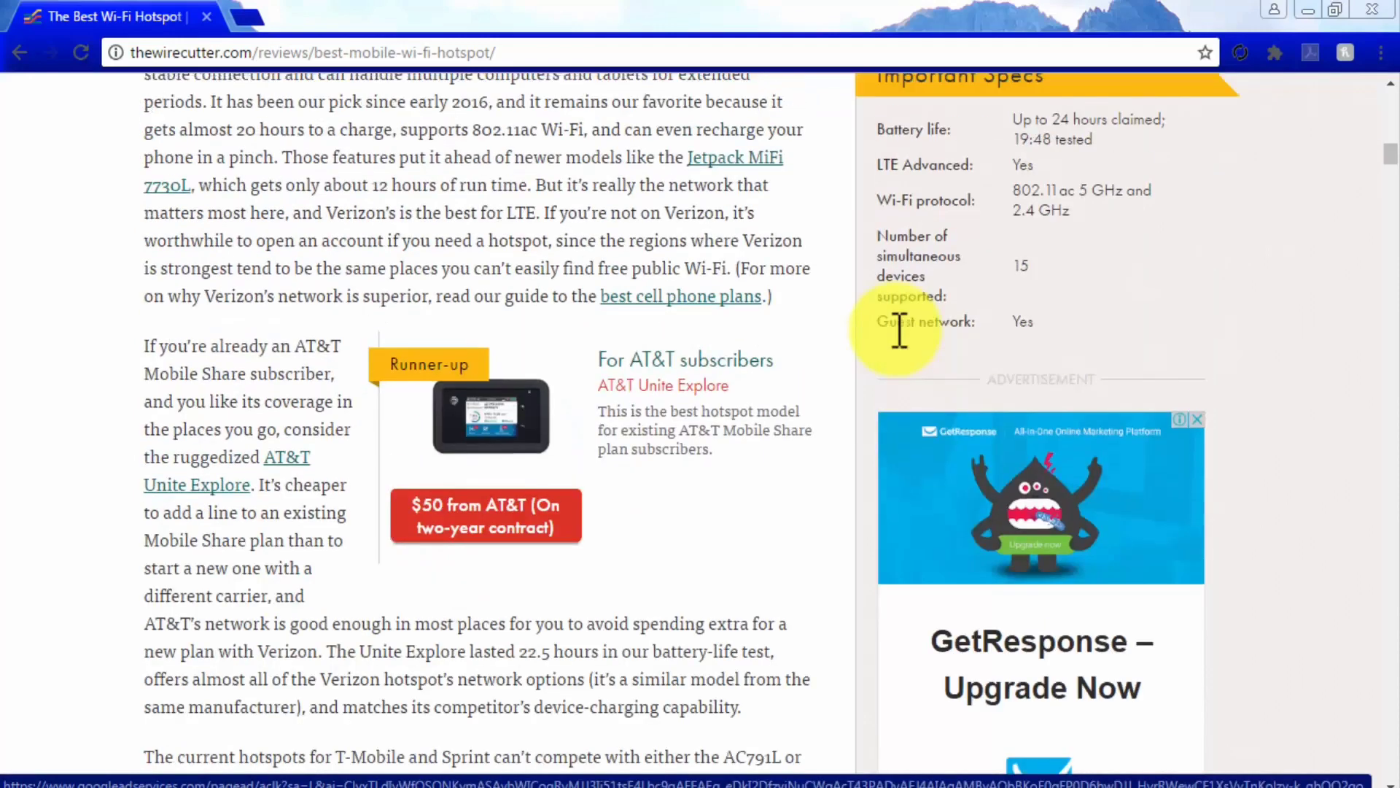
pyautogui.scroll(11, 901, 331)
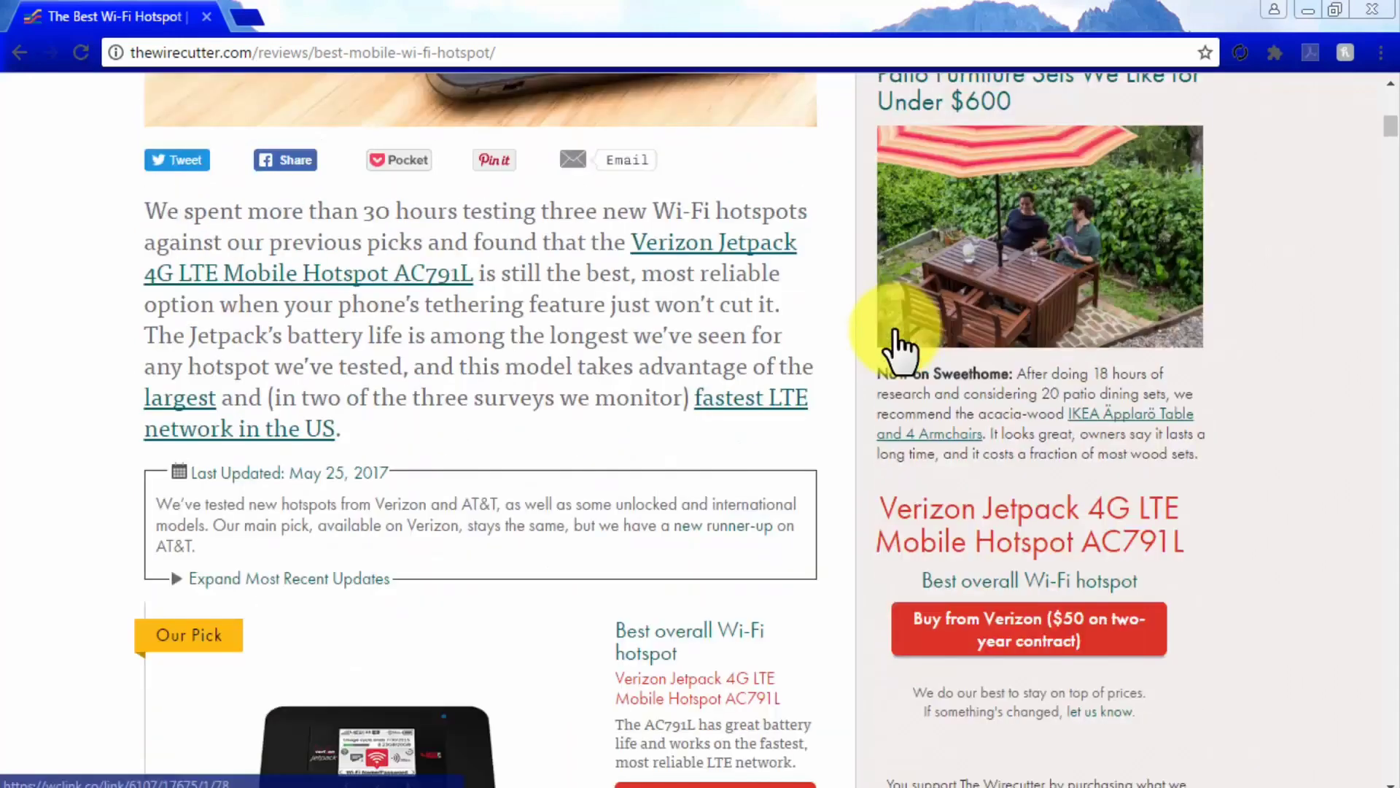
pyautogui.scroll(7, 900, 331)
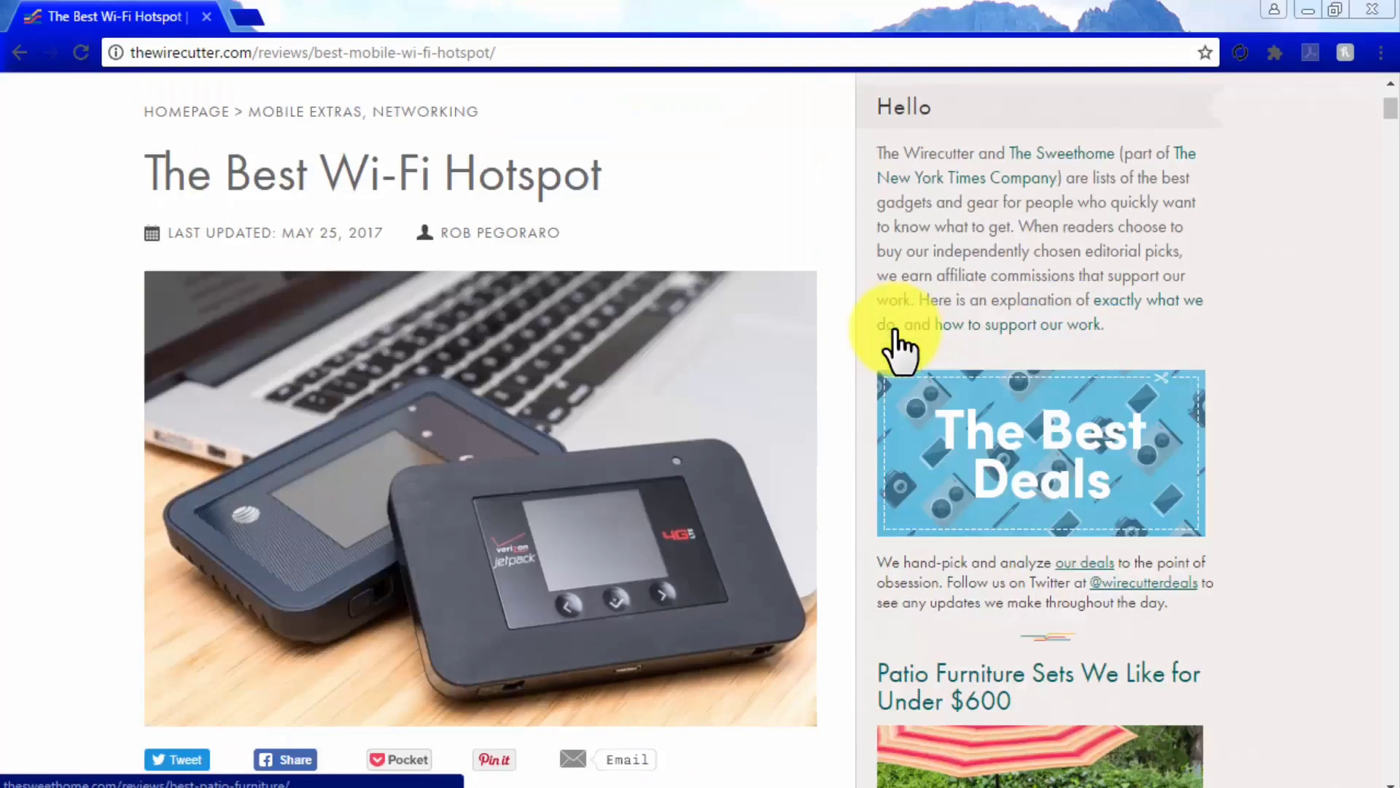
# Return to the Wirecutter homepage and read the Best Wireless Workout Headphones review
pyautogui.click(205, 117)
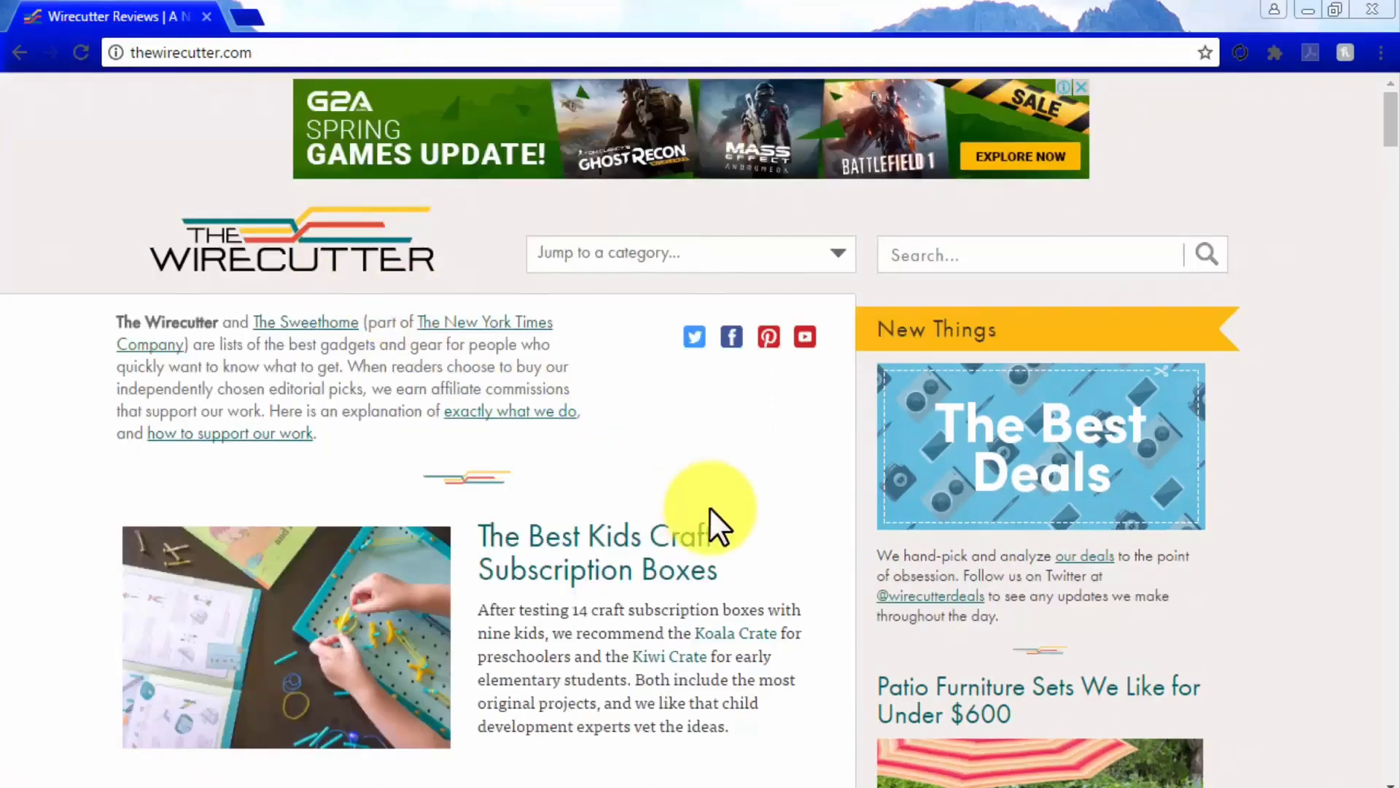
pyautogui.scroll(-9, 712, 510)
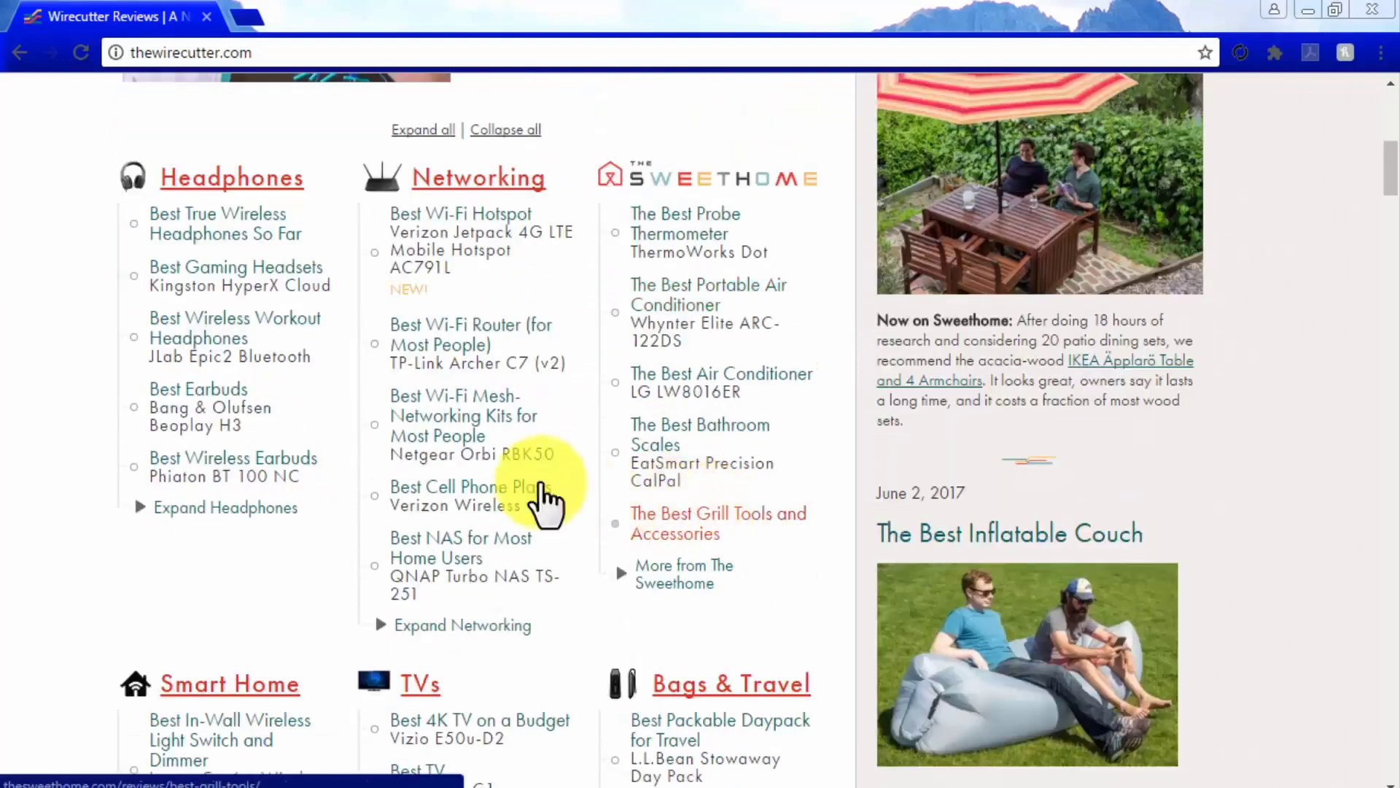
pyautogui.click(207, 332)
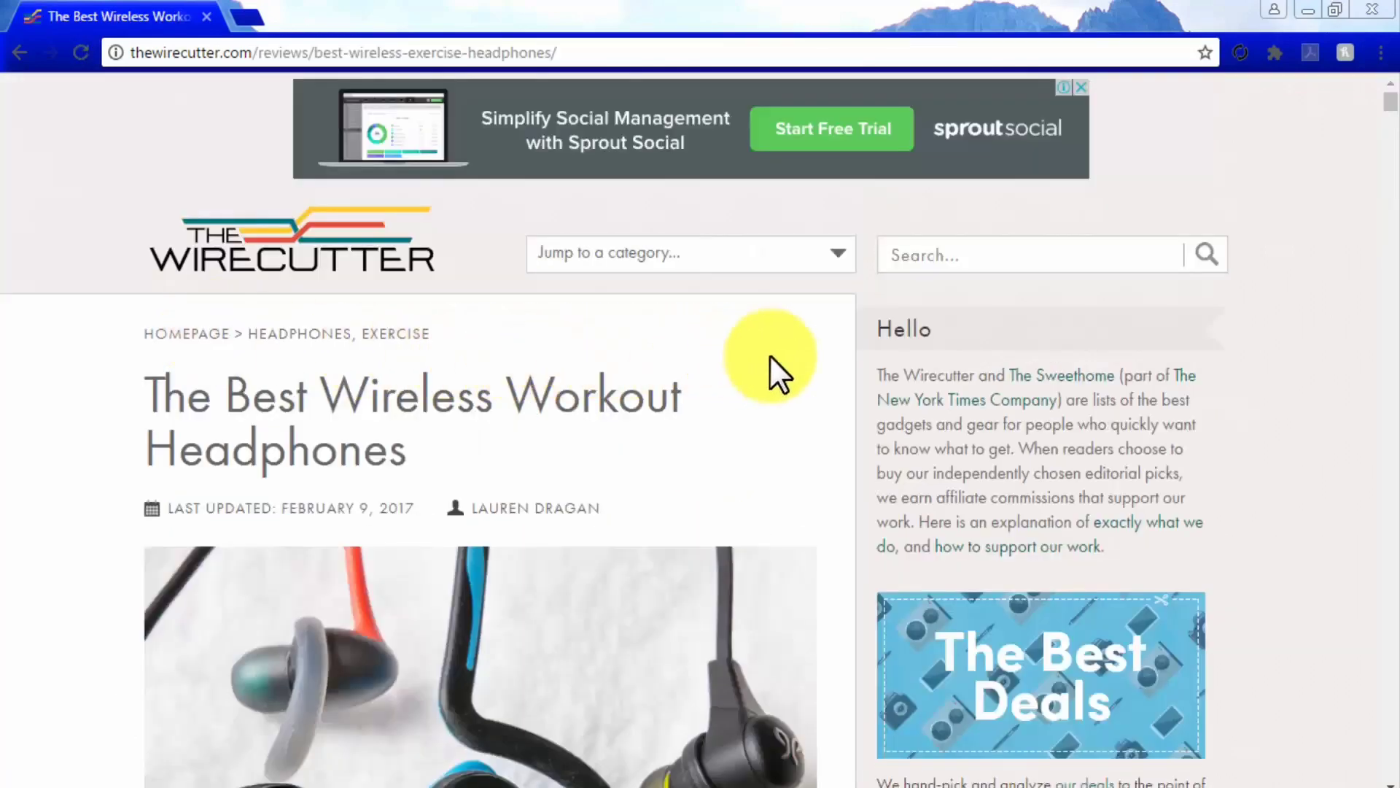
pyautogui.scroll(-6, 843, 353)
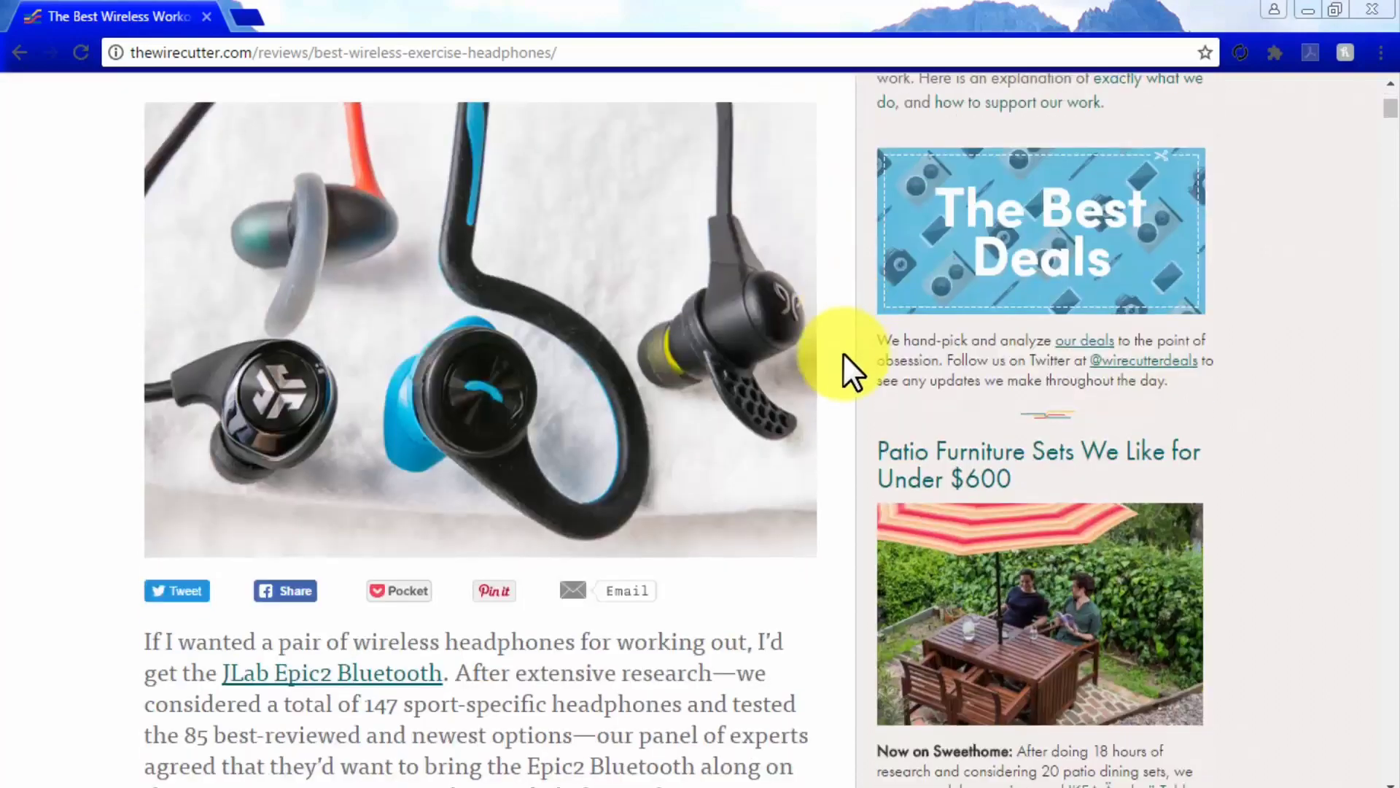
pyautogui.scroll(-5, 843, 353)
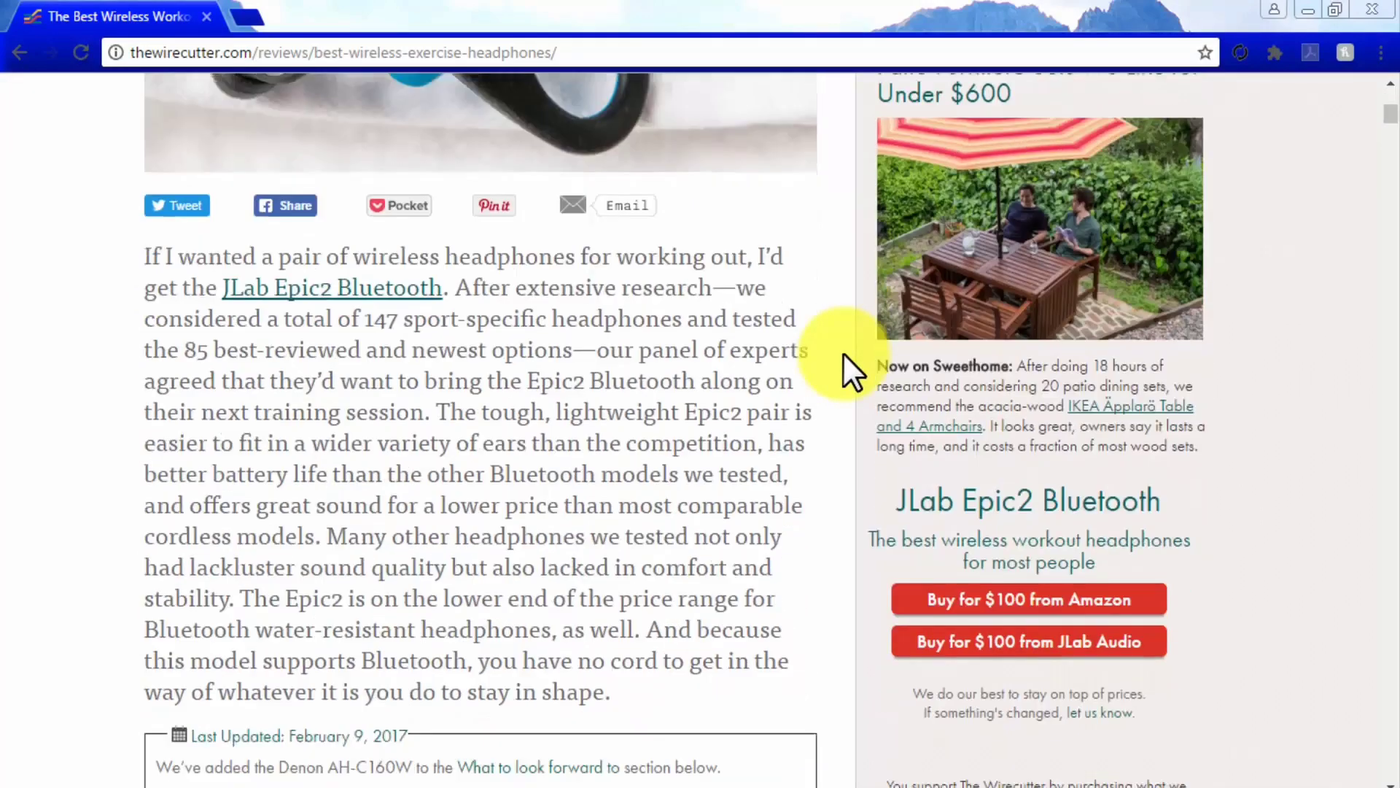
pyautogui.scroll(-10, 843, 353)
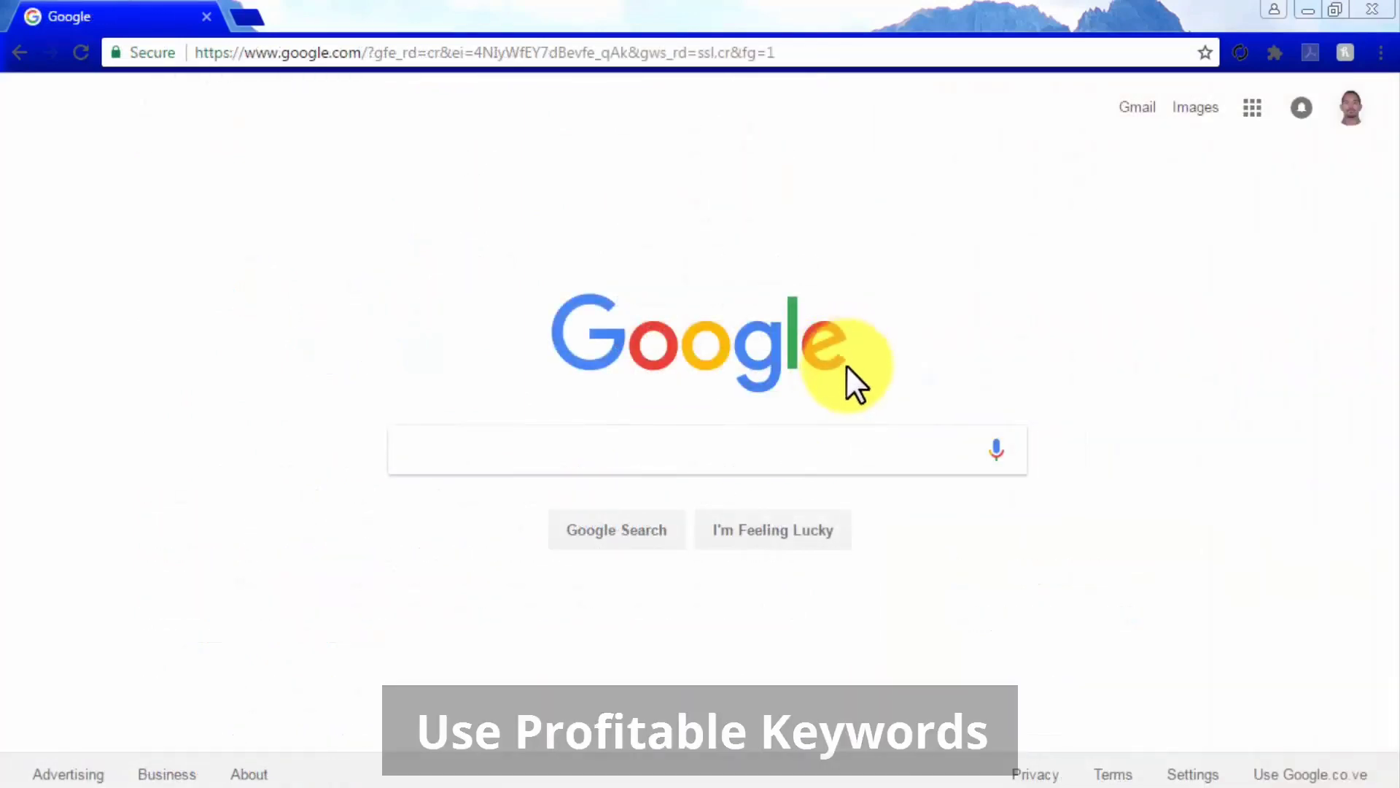
# Search Google for 'best gaming headphone' and open The Wirecutter's Best Gaming Headsets result
pyautogui.click(889, 442)
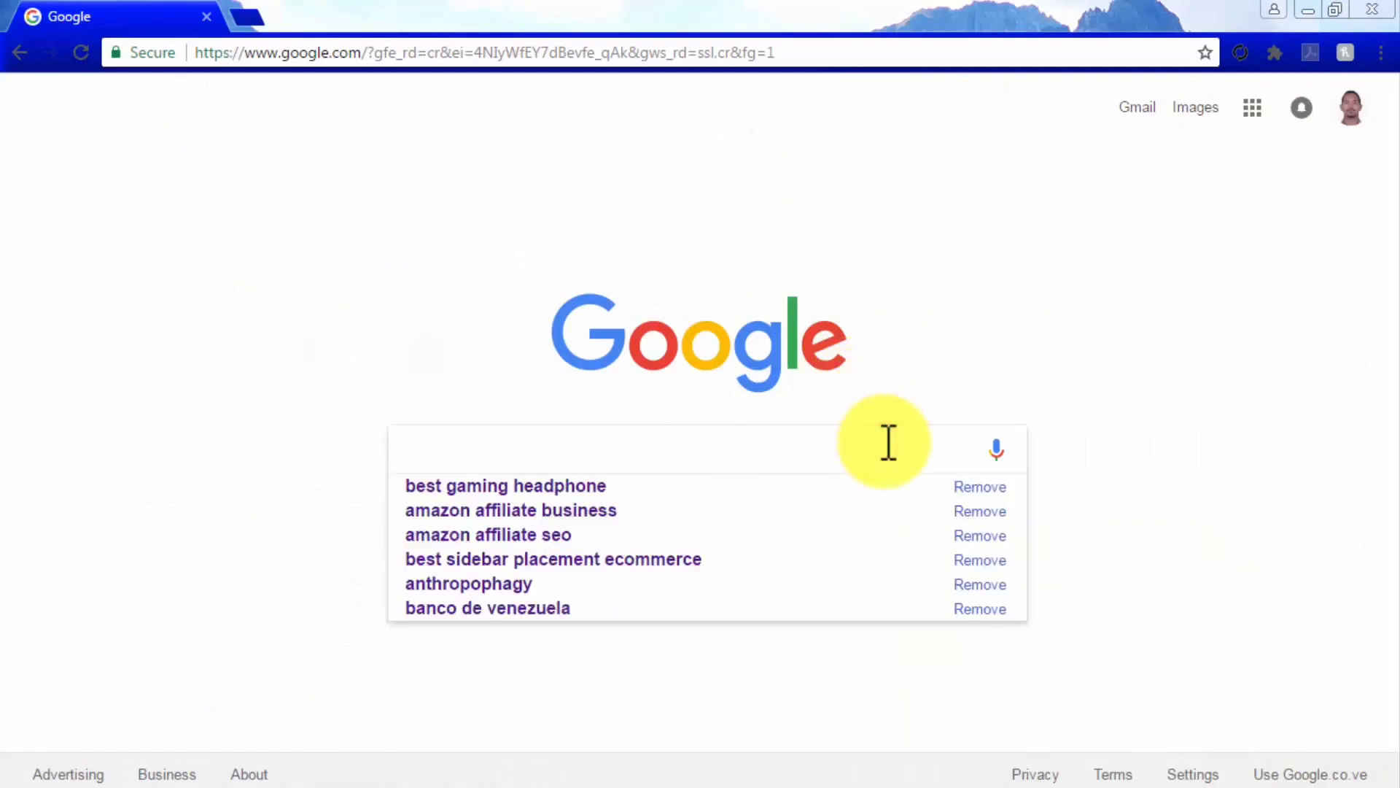
pyautogui.write('best gamin')
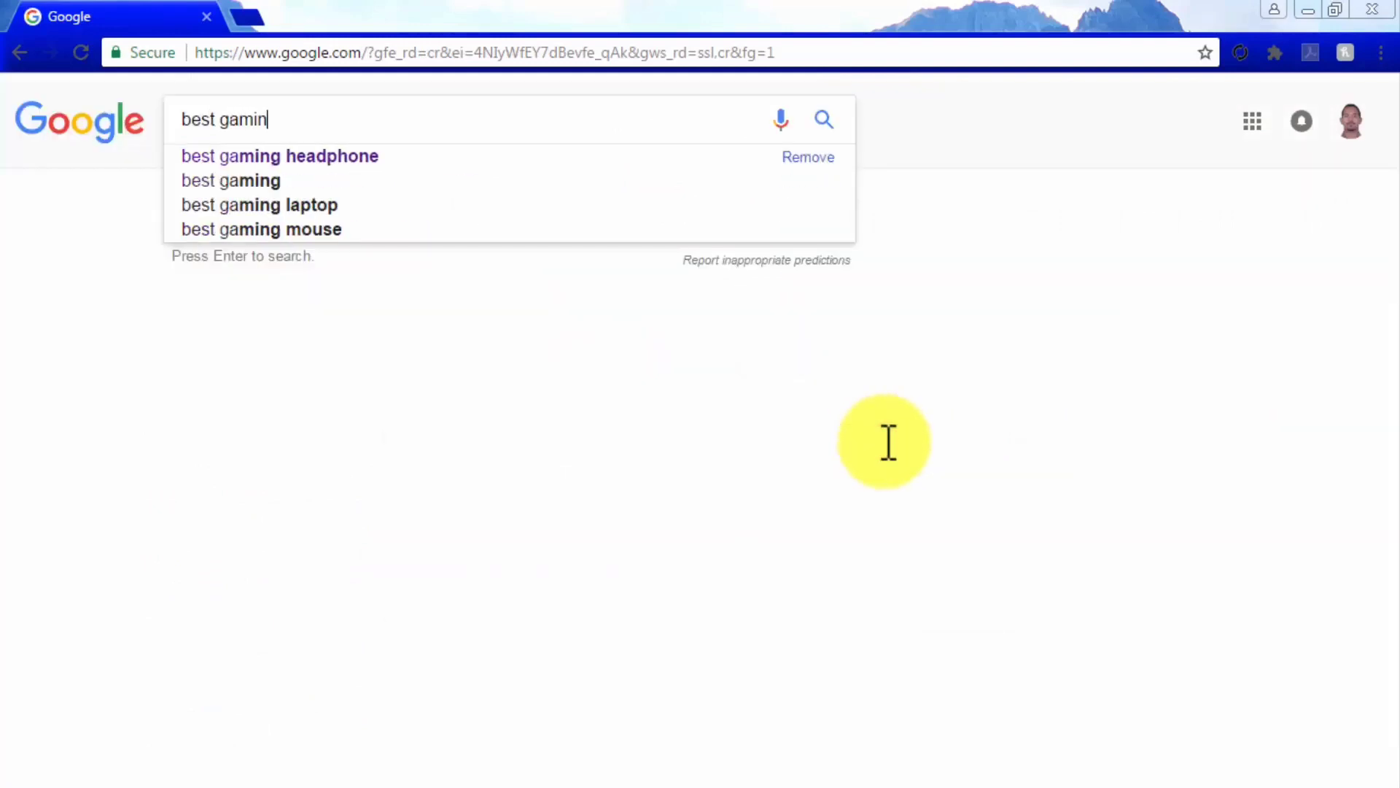
pyautogui.write('g headphones')
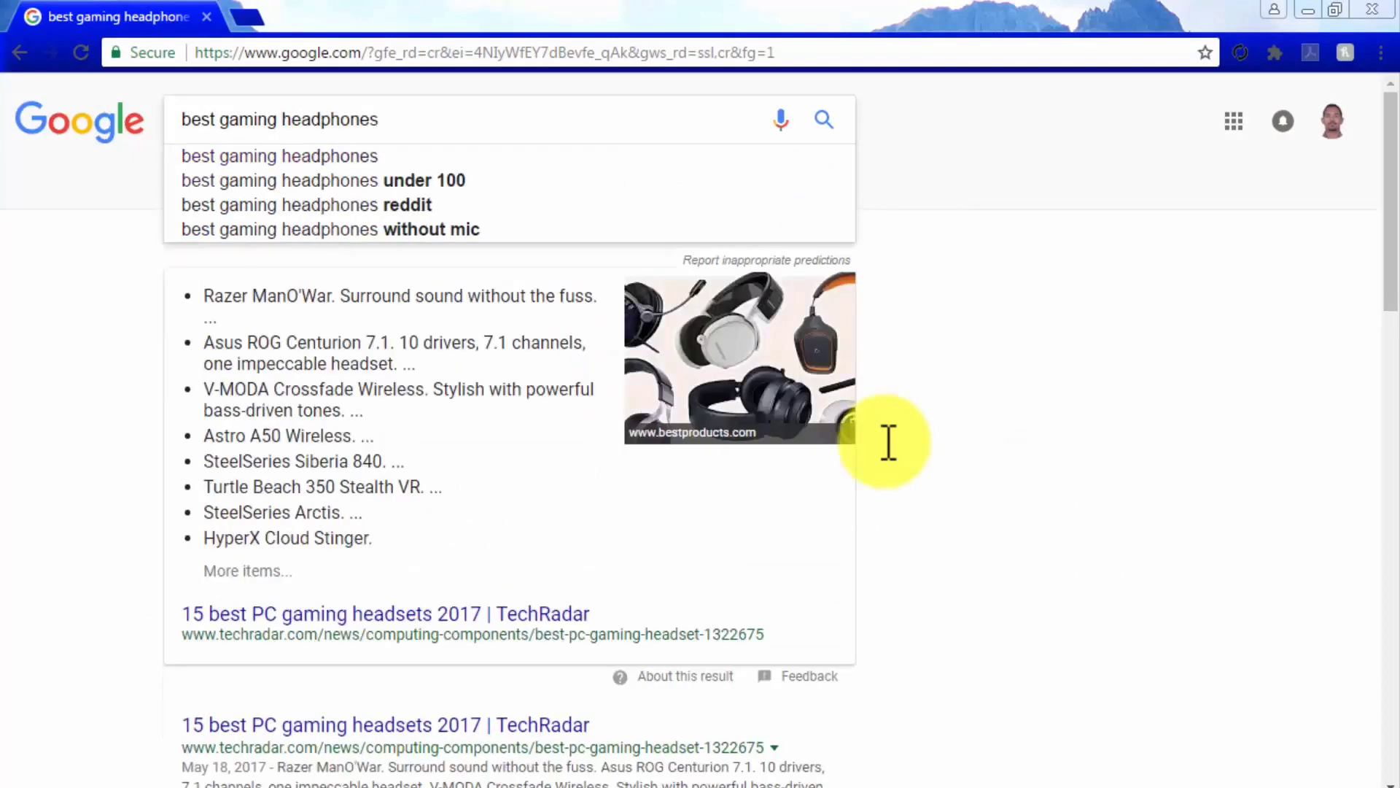
pyautogui.press('BackSpace')
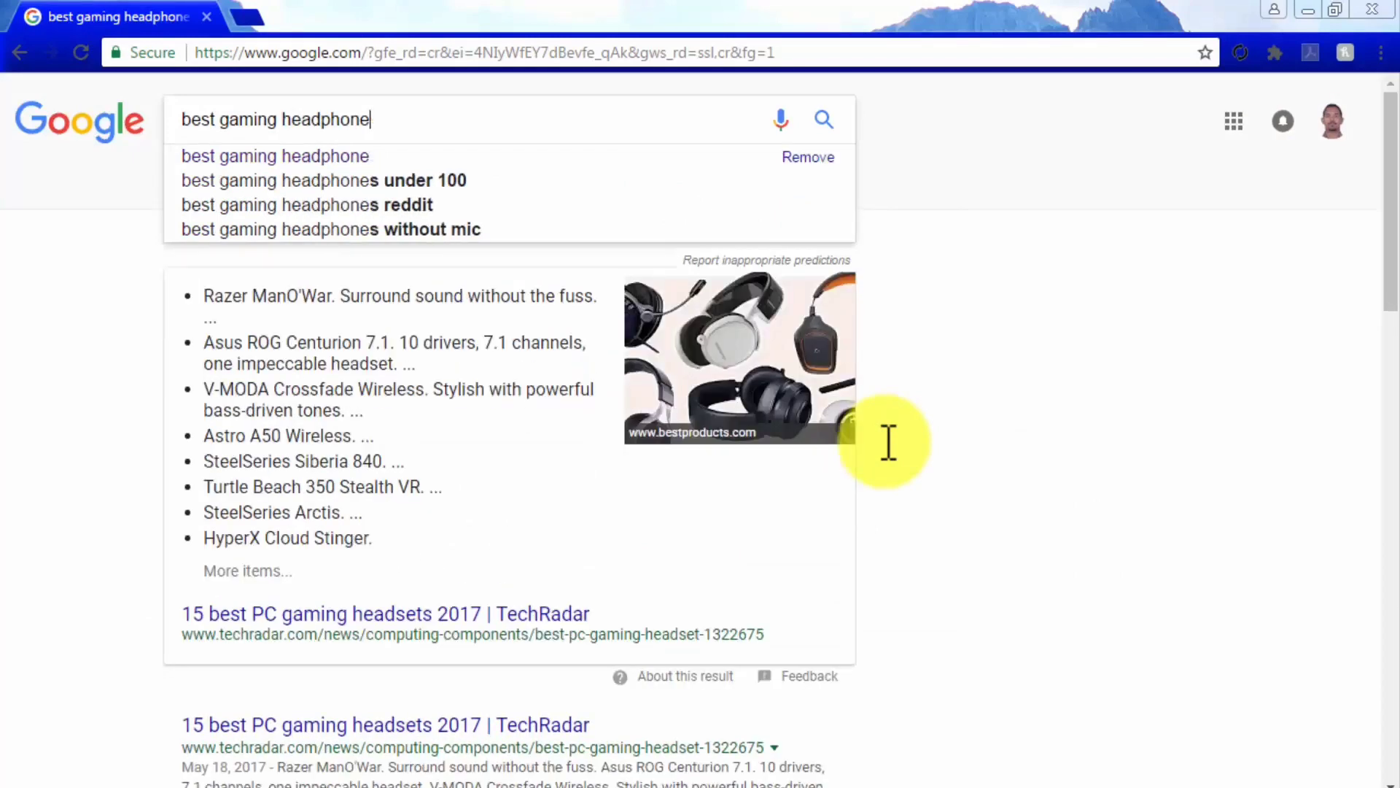
pyautogui.scroll(-5, 883, 440)
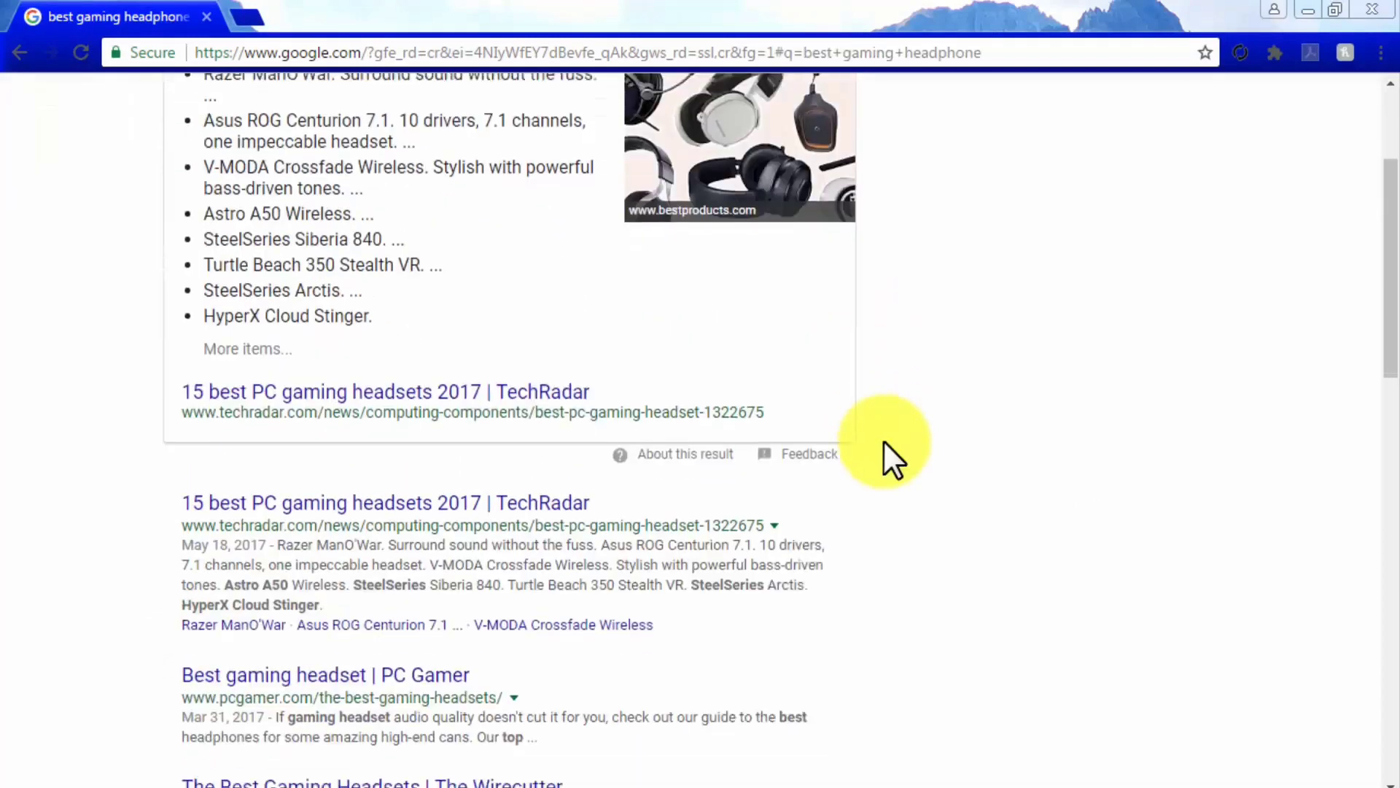
pyautogui.scroll(-3, 883, 439)
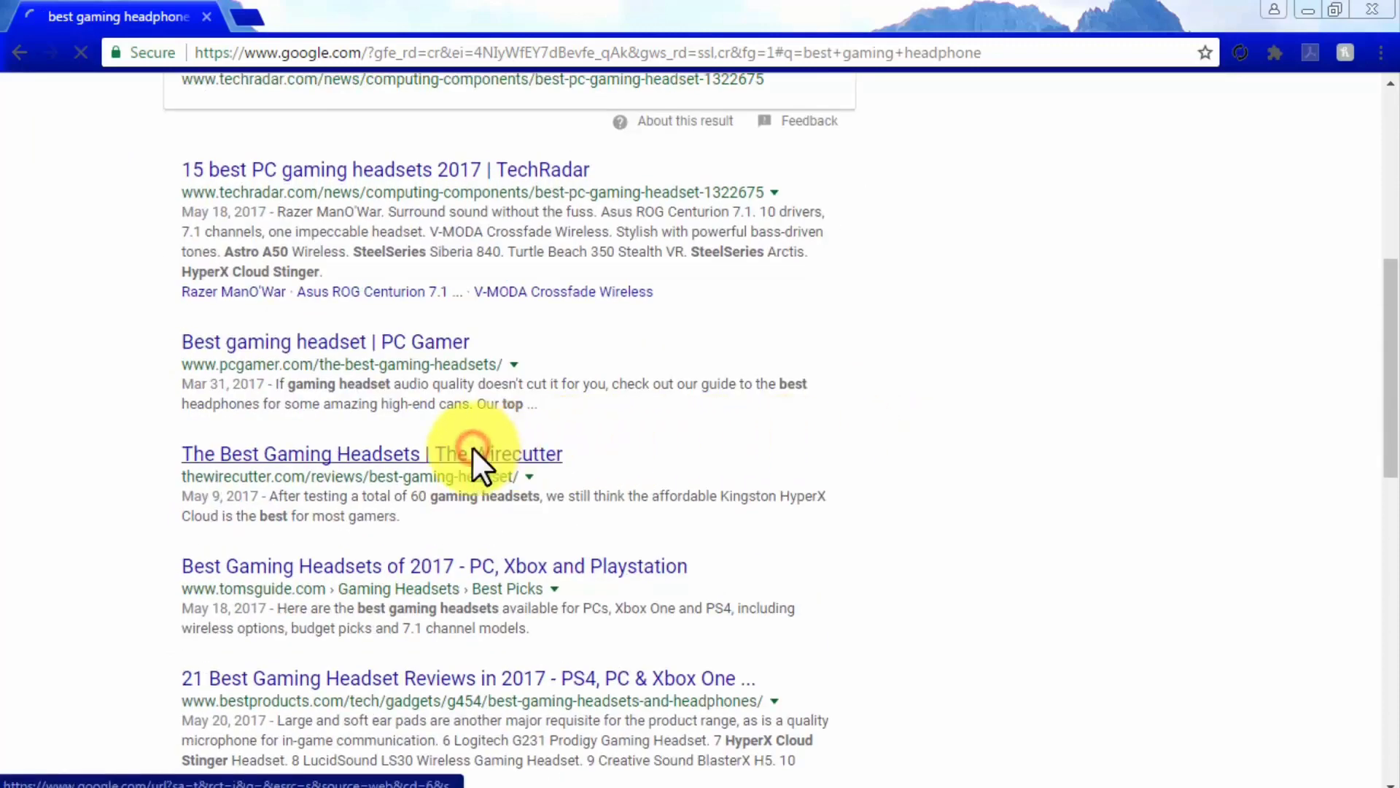
pyautogui.click(473, 452)
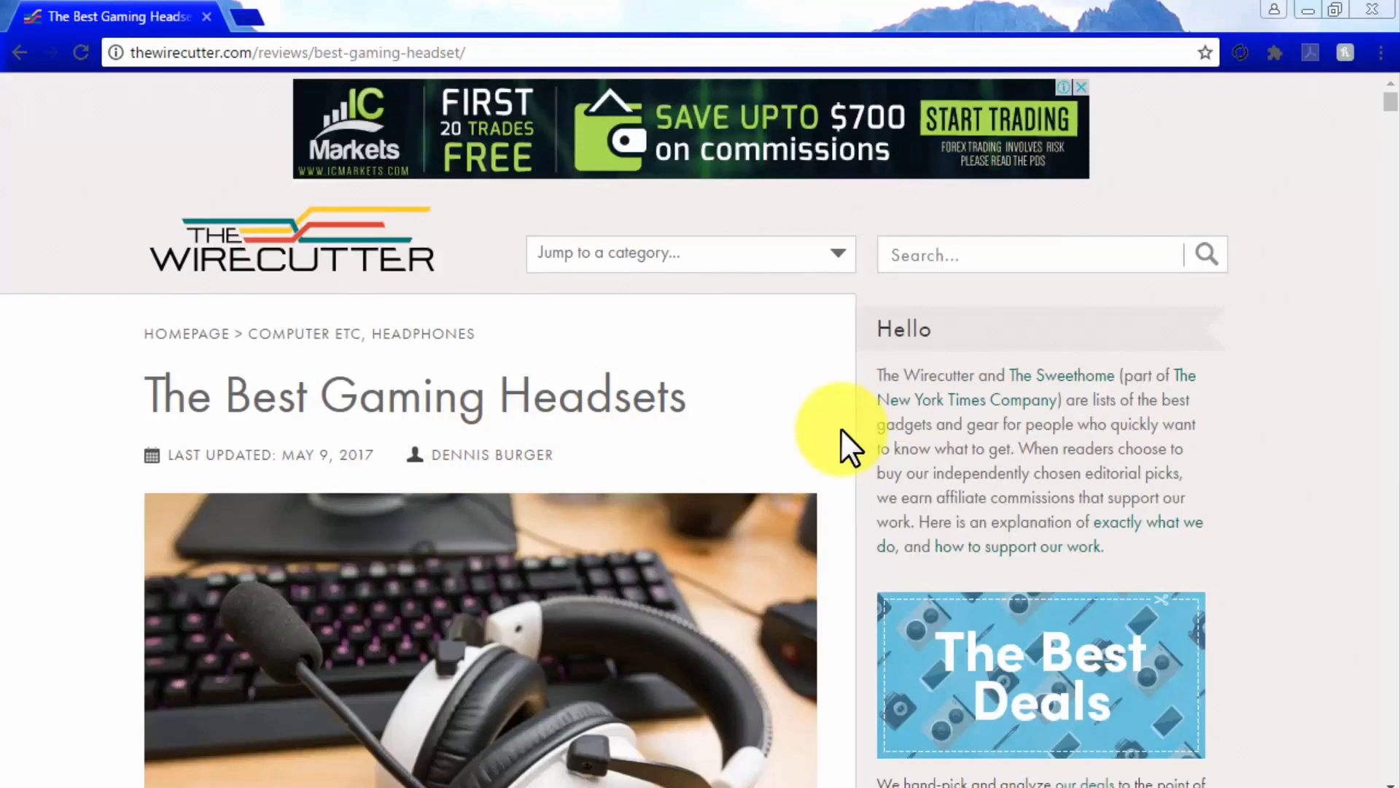
# Scroll through the gaming headsets article's Our pick, Runner-up, Upgrade pick and Budget pick sections
pyautogui.scroll(-6, 847, 456)
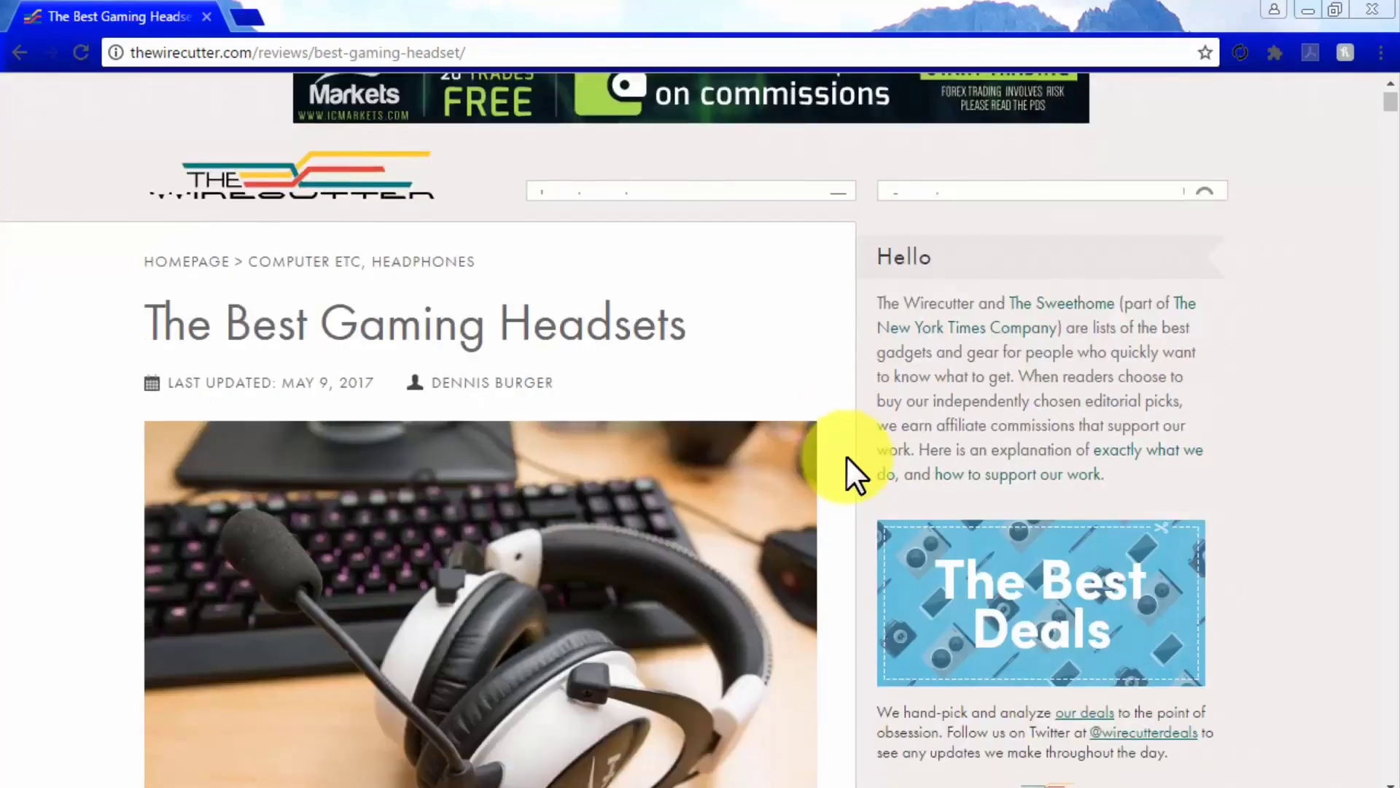
pyautogui.scroll(-3, 846, 456)
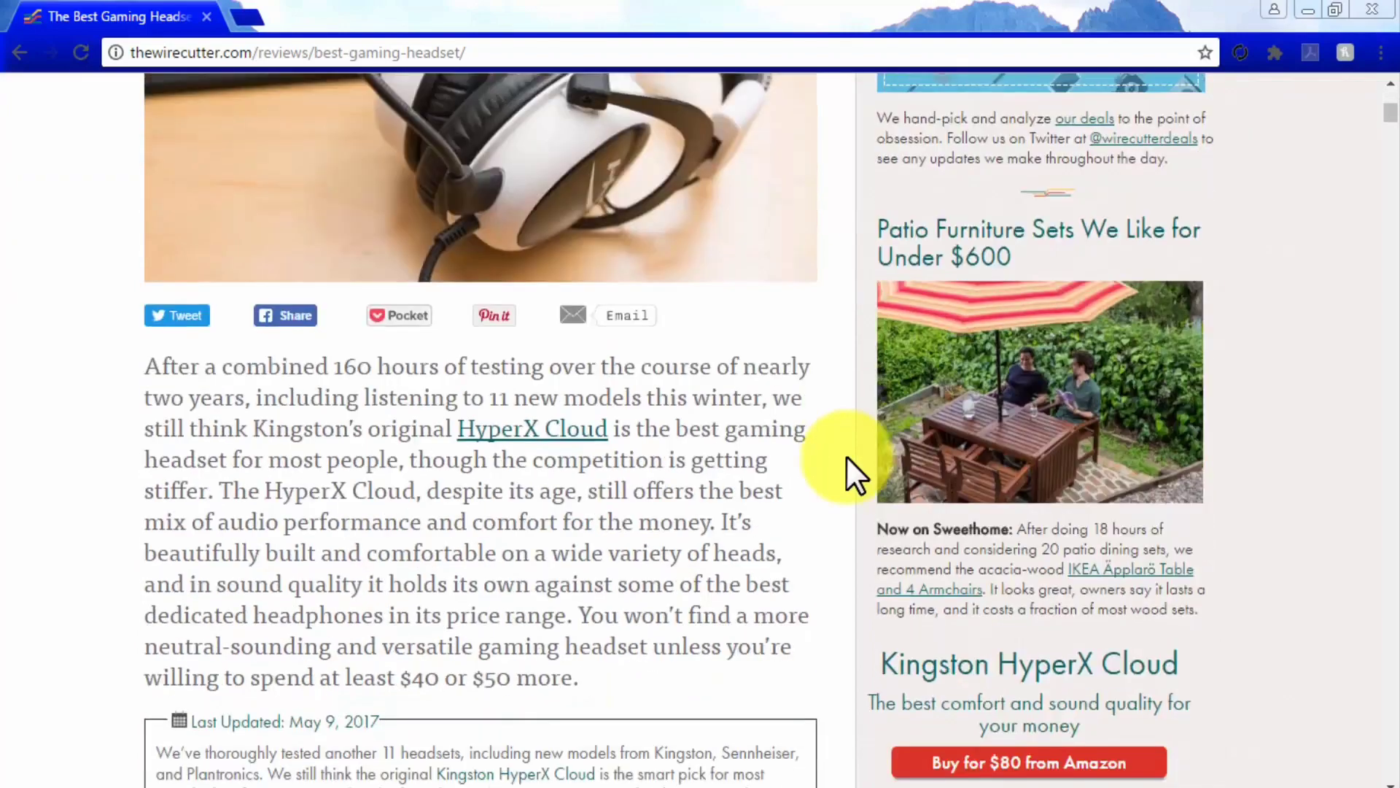
pyautogui.scroll(-6, 846, 455)
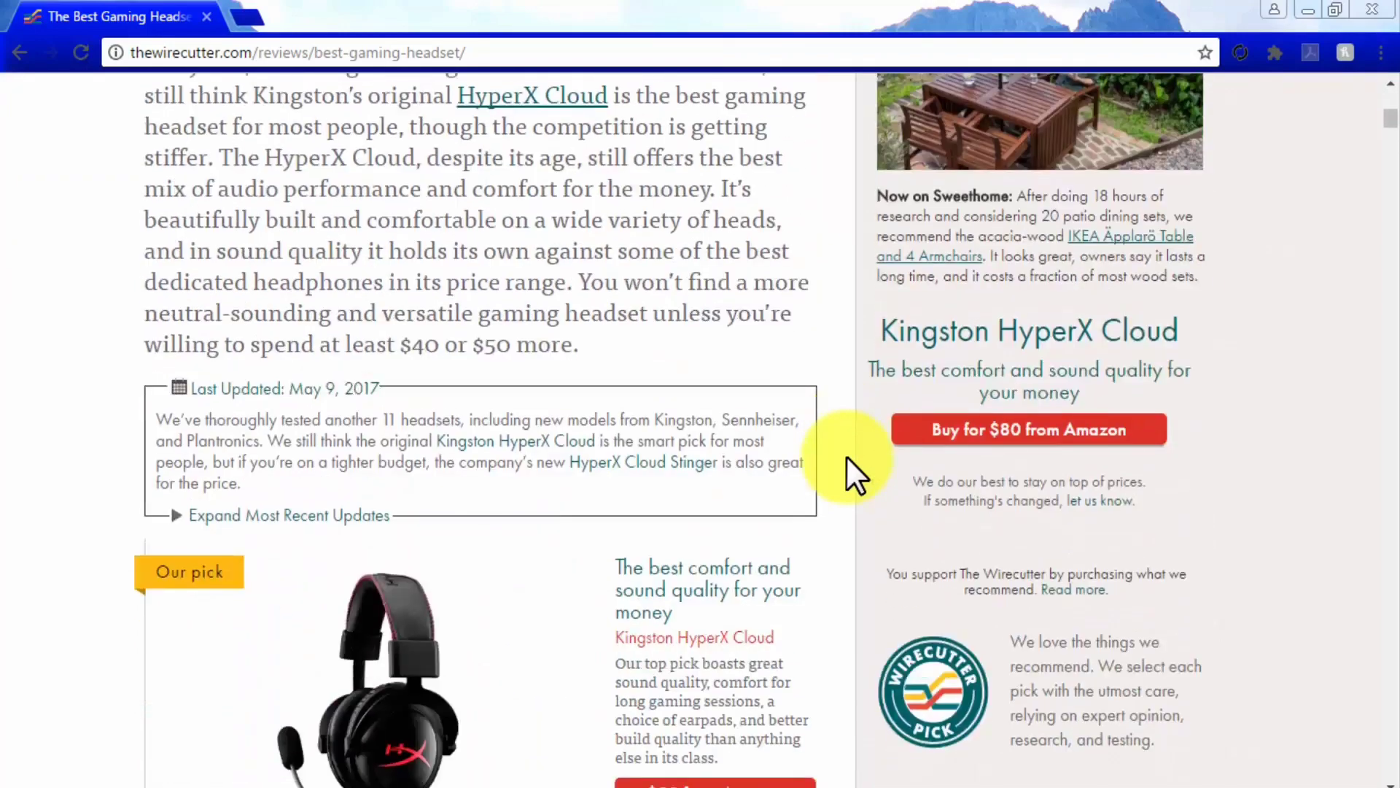
pyautogui.scroll(-2, 846, 455)
pyautogui.scroll(-4, 846, 455)
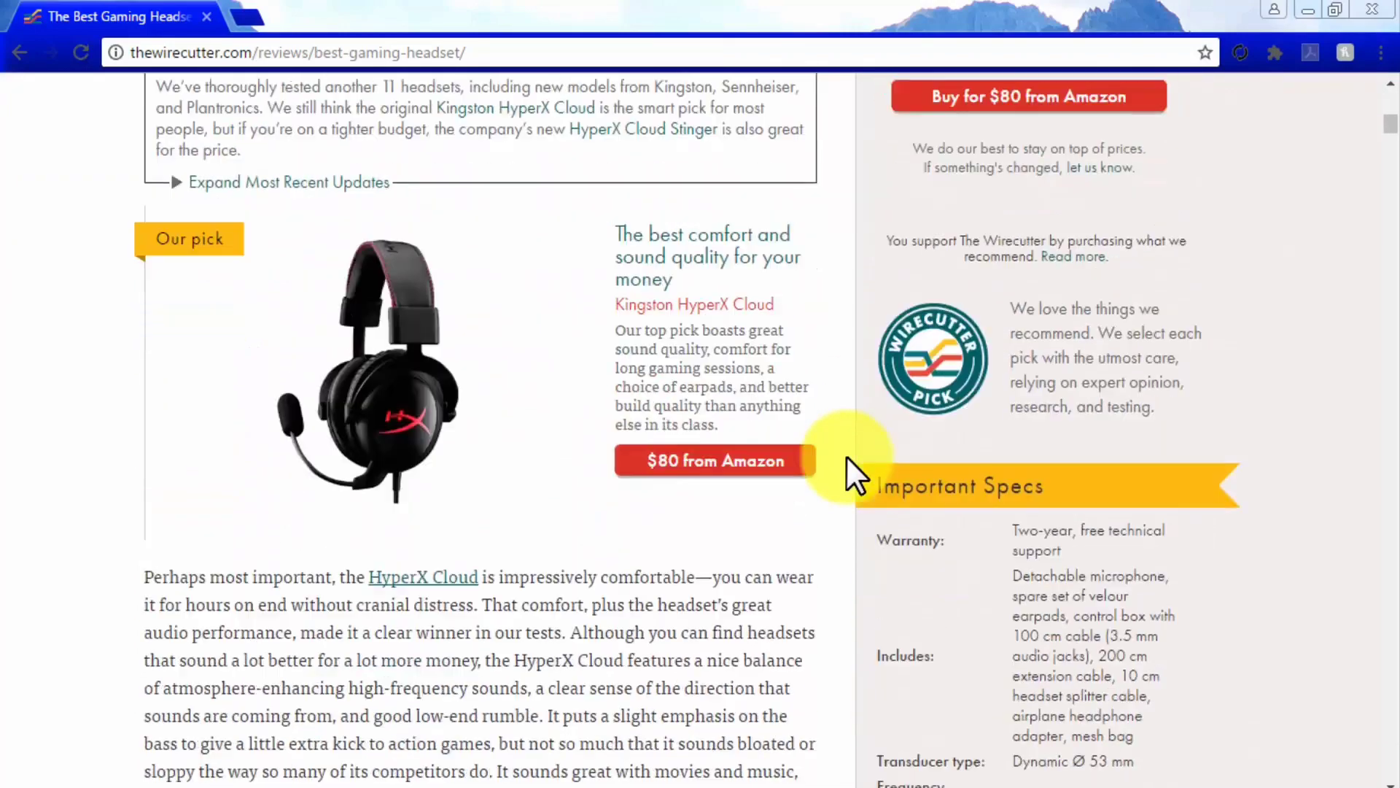
pyautogui.scroll(-6, 846, 456)
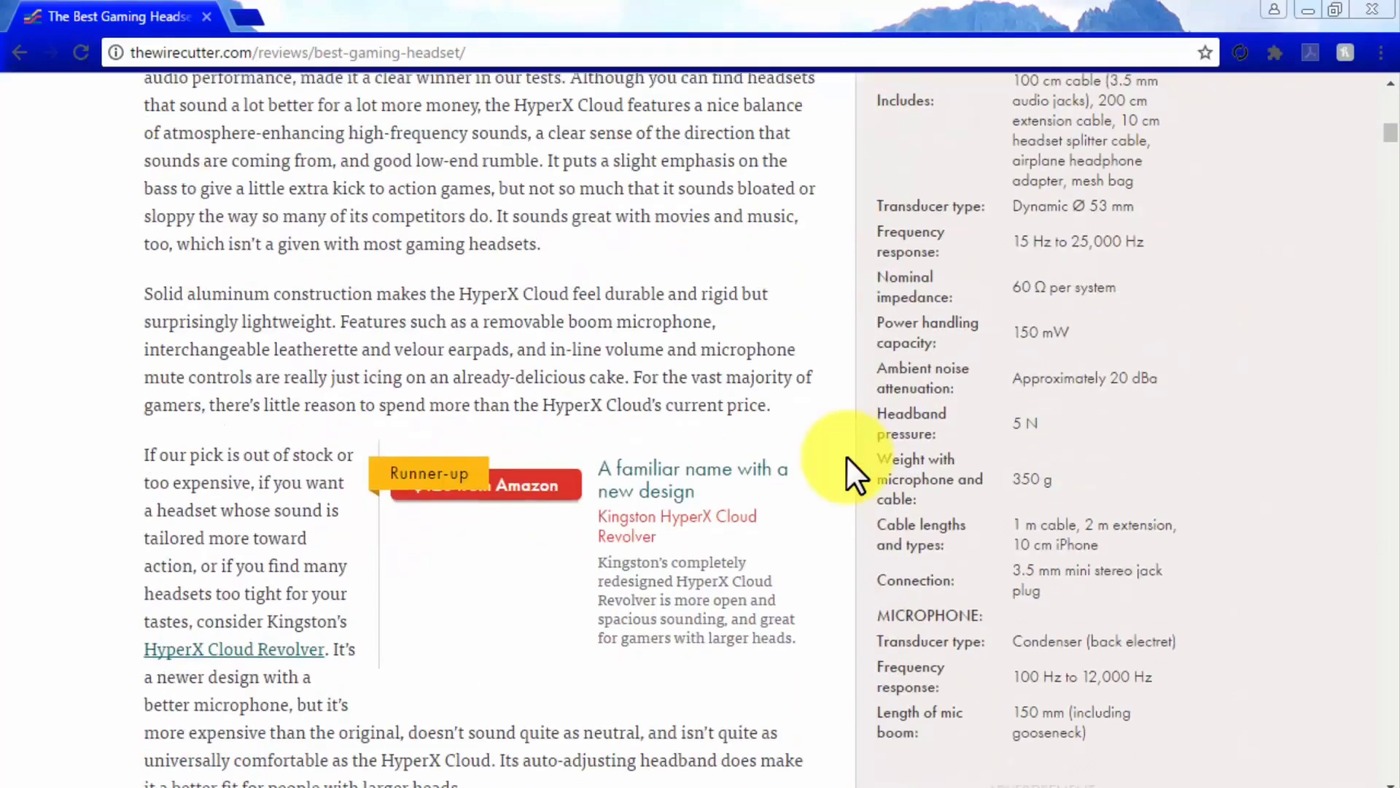
pyautogui.scroll(-7, 846, 455)
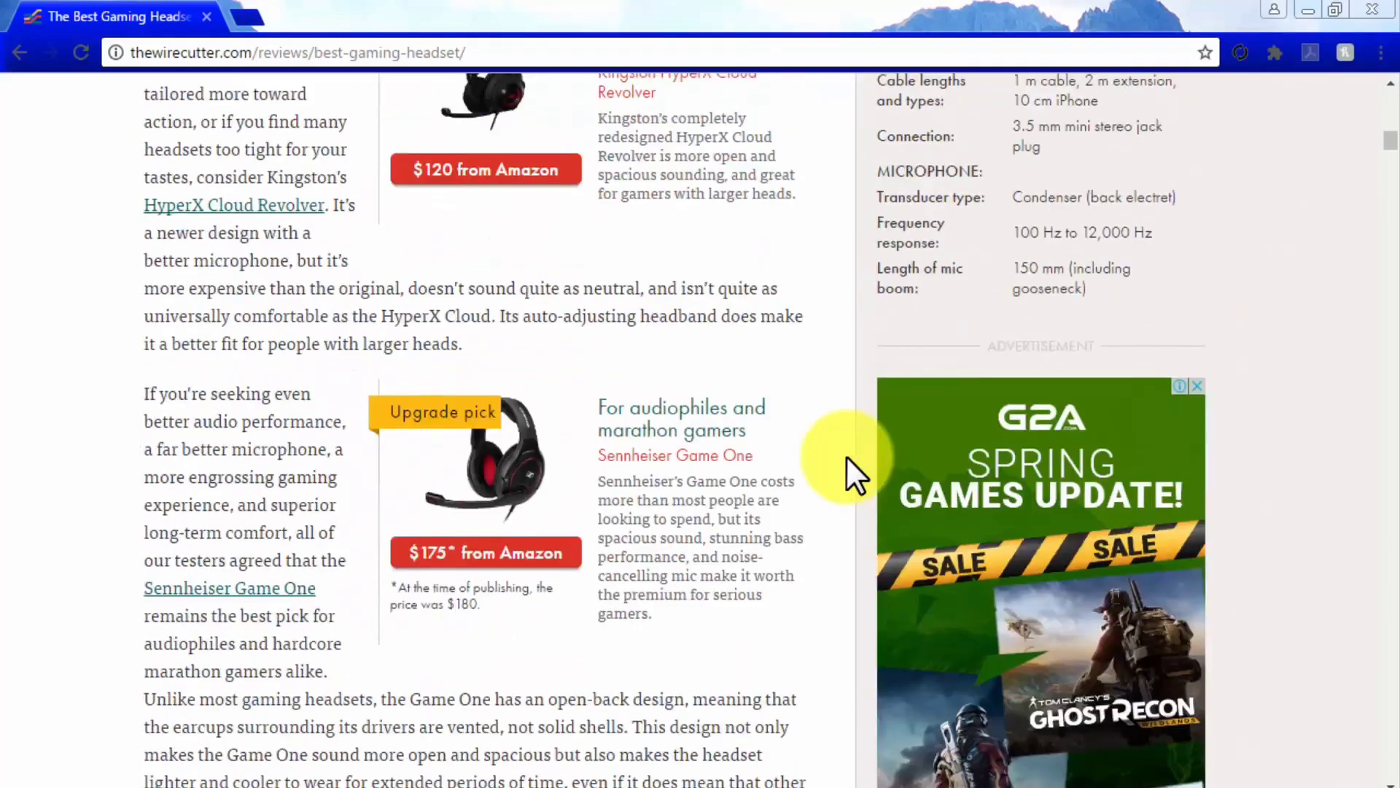
pyautogui.scroll(-10, 846, 455)
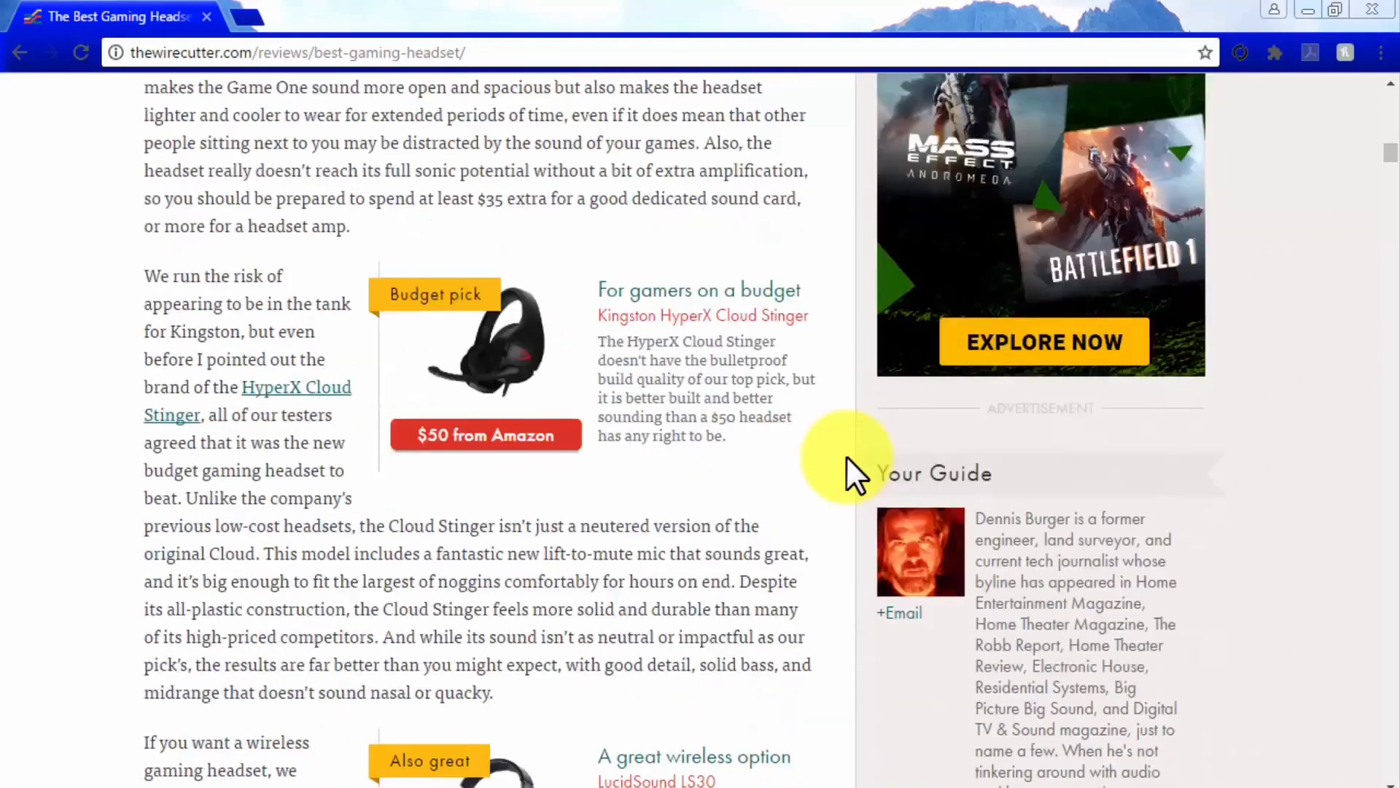
pyautogui.scroll(-3, 846, 455)
pyautogui.scroll(6, 846, 455)
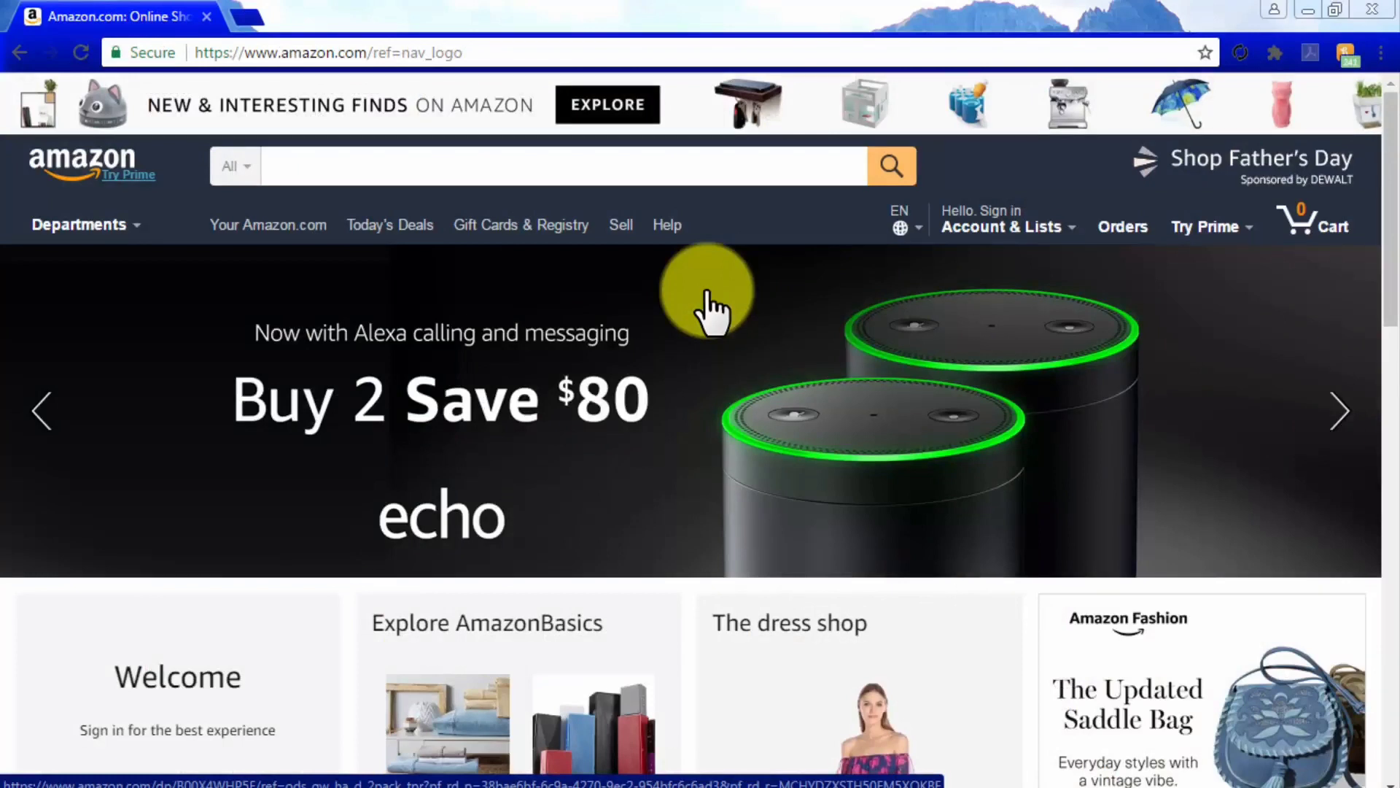
# Enter 'best 7.1 receiver' in Amazon's search box, then trim it back to 'best 7.1 r'
pyautogui.click(579, 173)
pyautogui.write('best ')
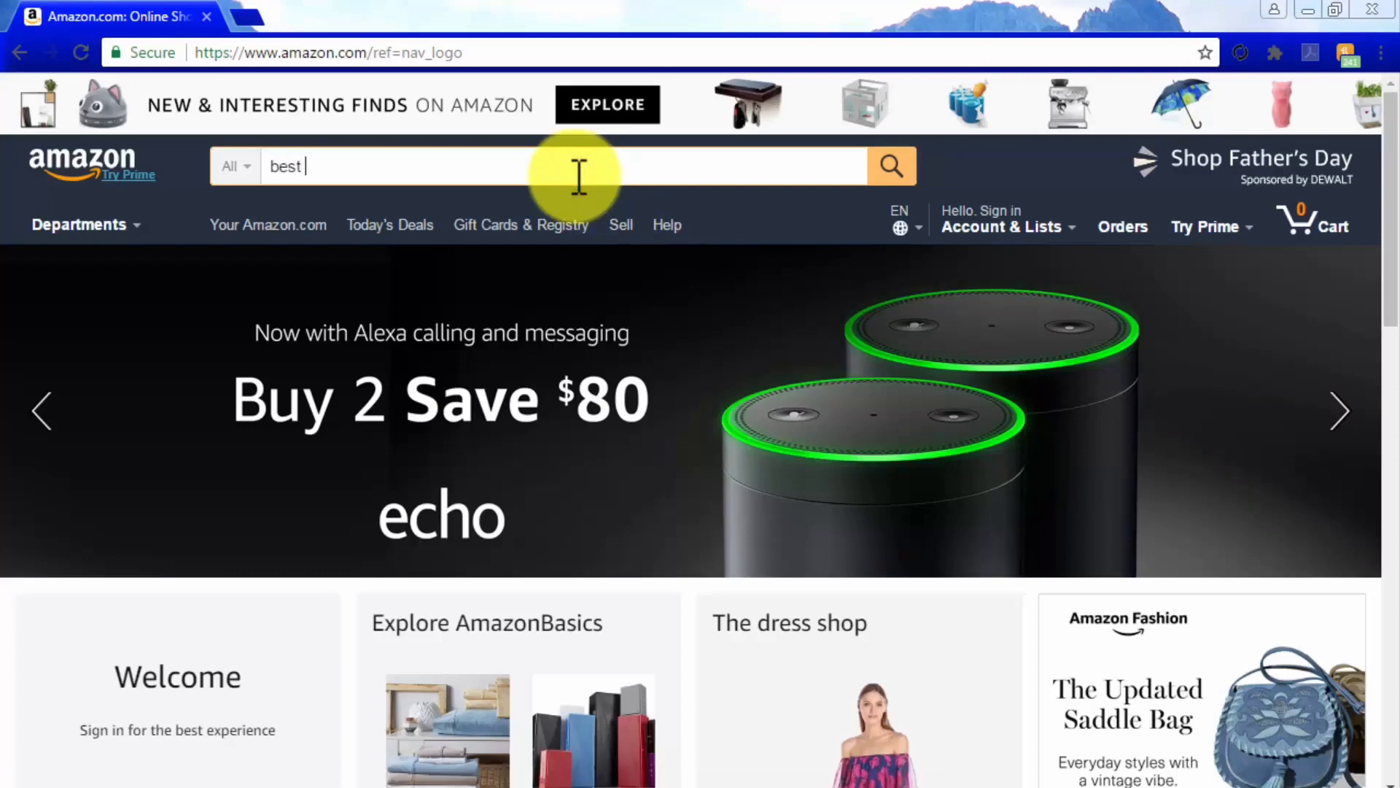
pyautogui.write('7.1')
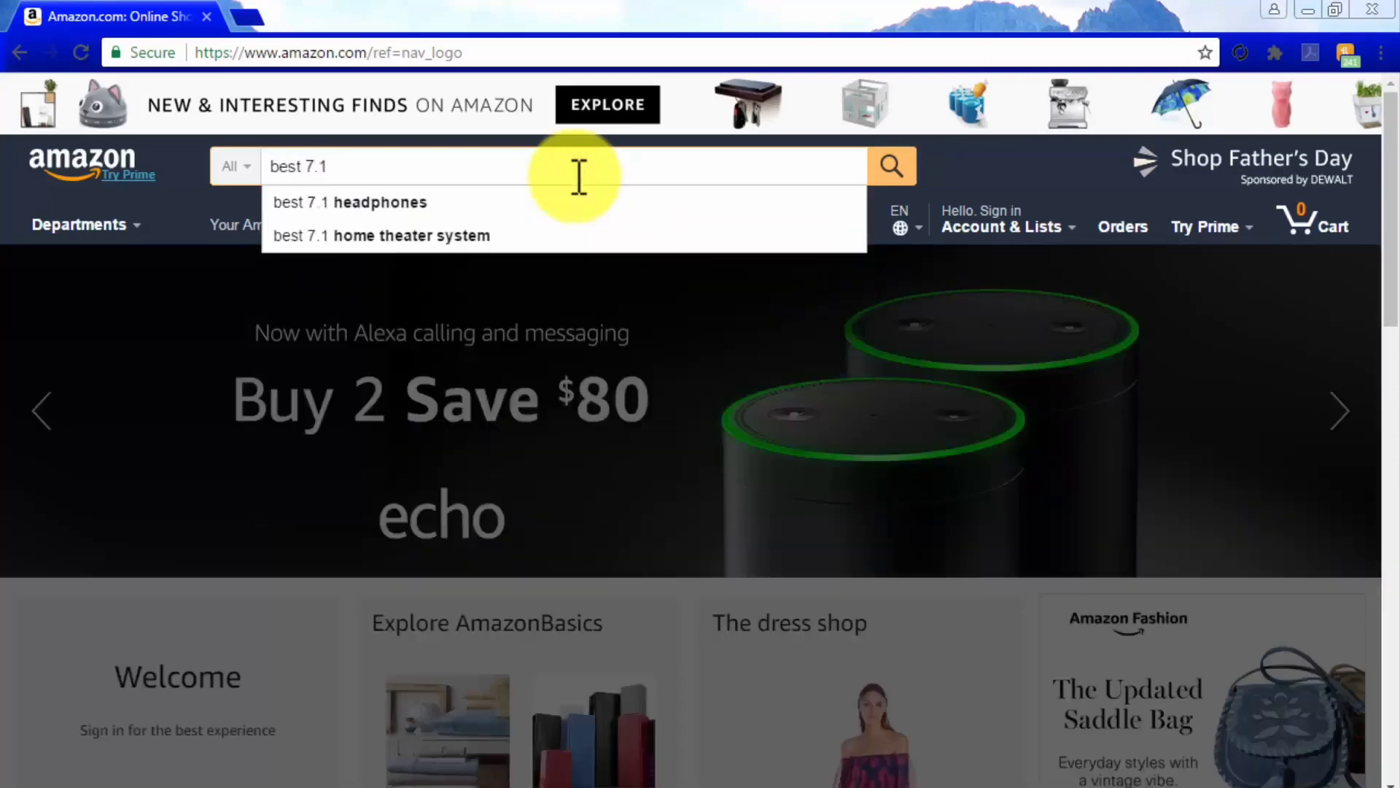
pyautogui.write(' receiver')
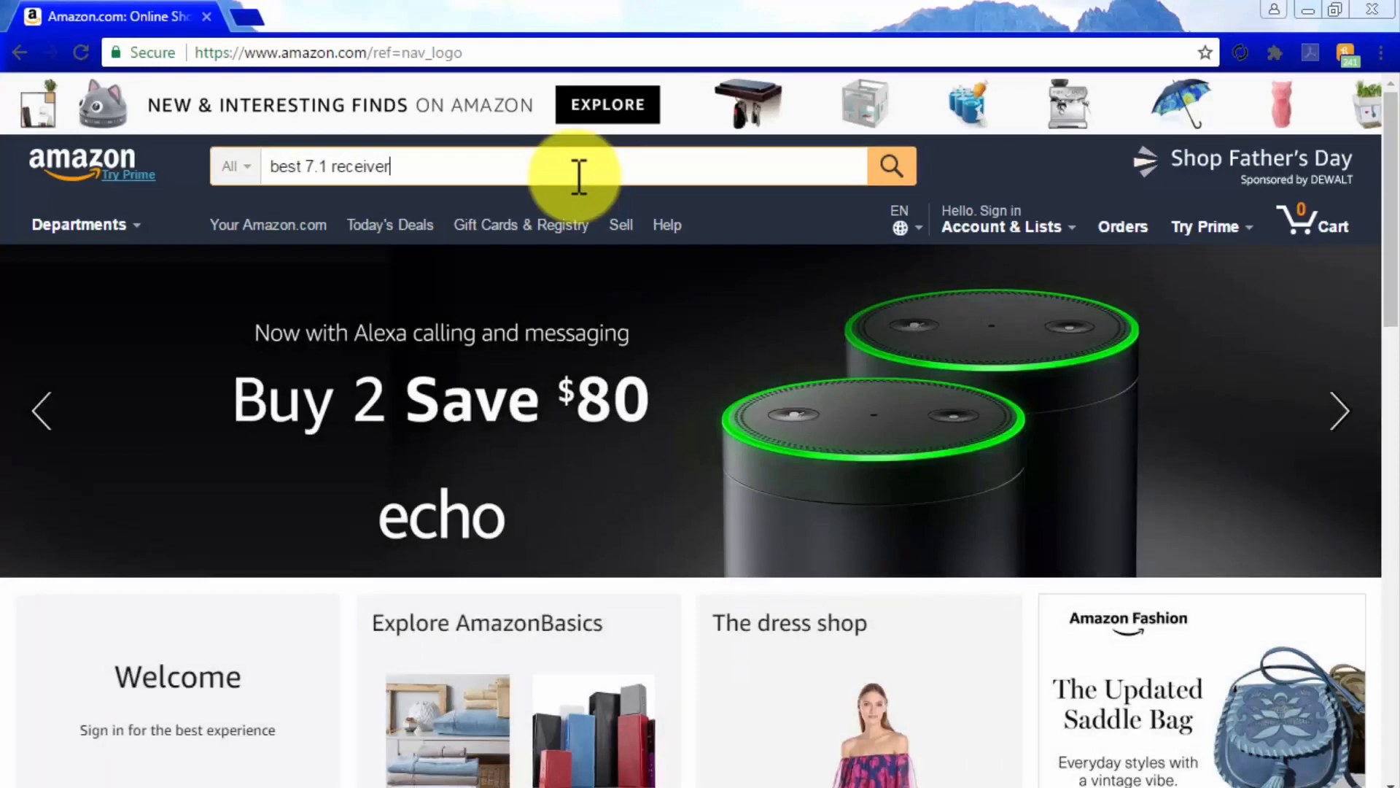
pyautogui.press('BackSpace')
pyautogui.press('BackSpace')
pyautogui.press('BackSpace')
pyautogui.press('BackSpace')
pyautogui.press('BackSpace')
pyautogui.press('BackSpace')
pyautogui.press('BackSpace')
pyautogui.press('BackSpace')
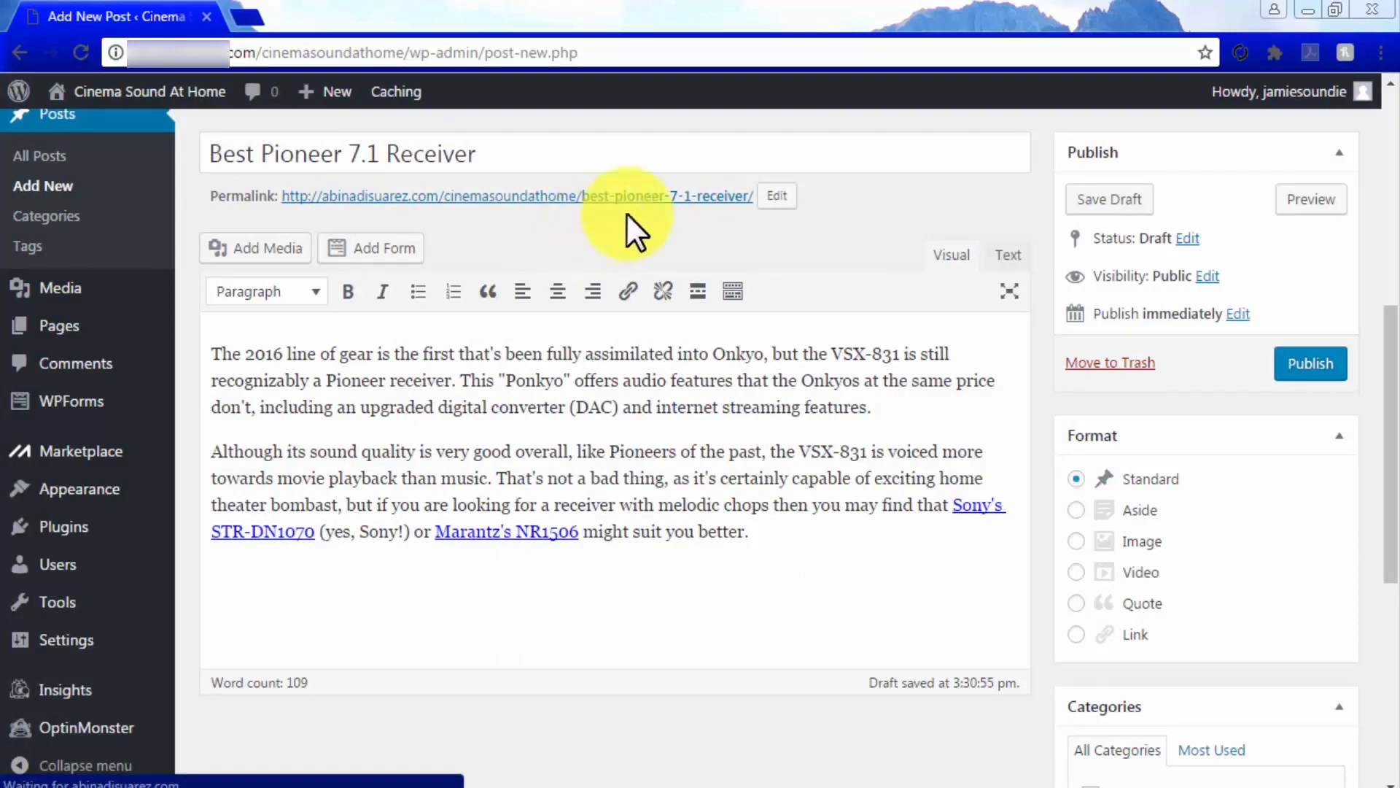
# Add the tag 'best 7.1 receiver' to the Best Pioneer 7.1 Receiver draft
pyautogui.click(803, 157)
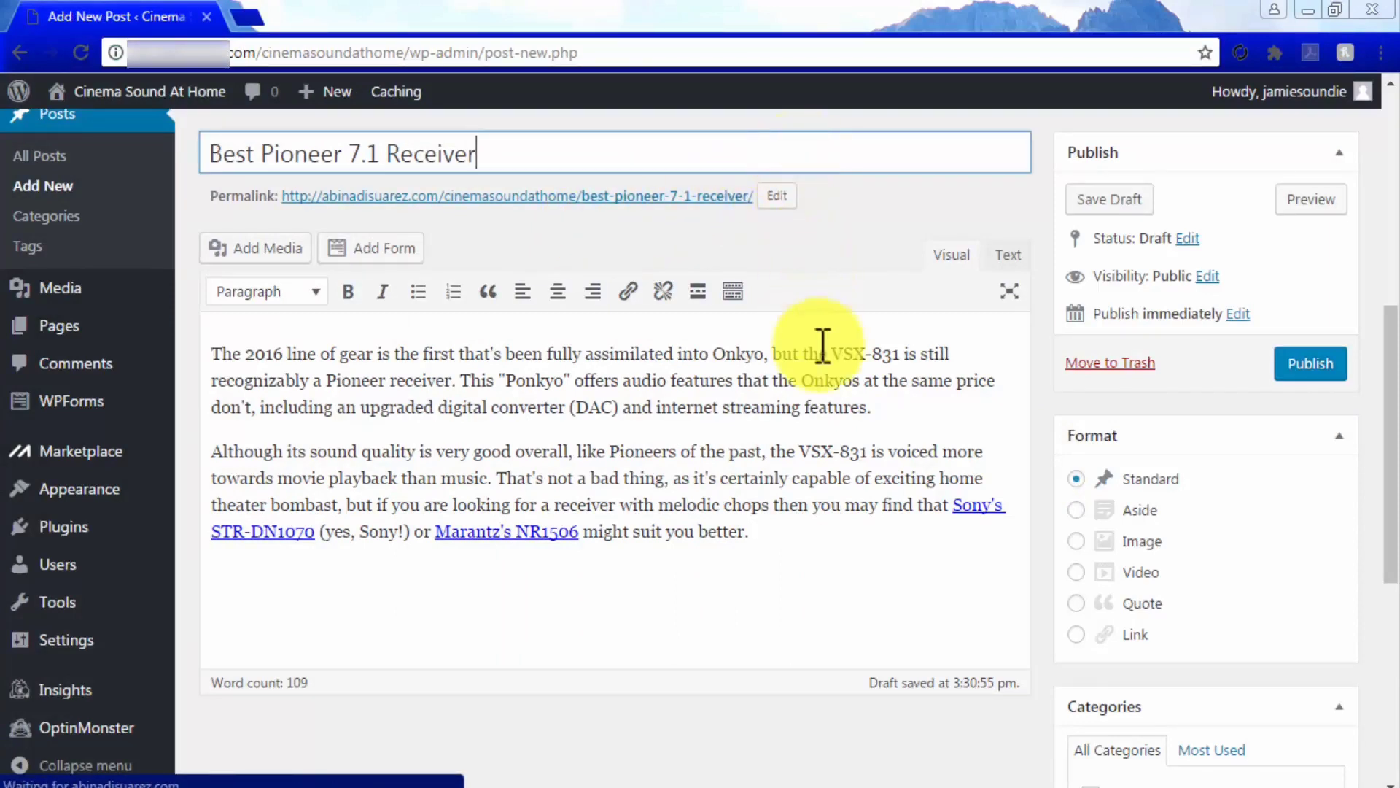
pyautogui.click(887, 538)
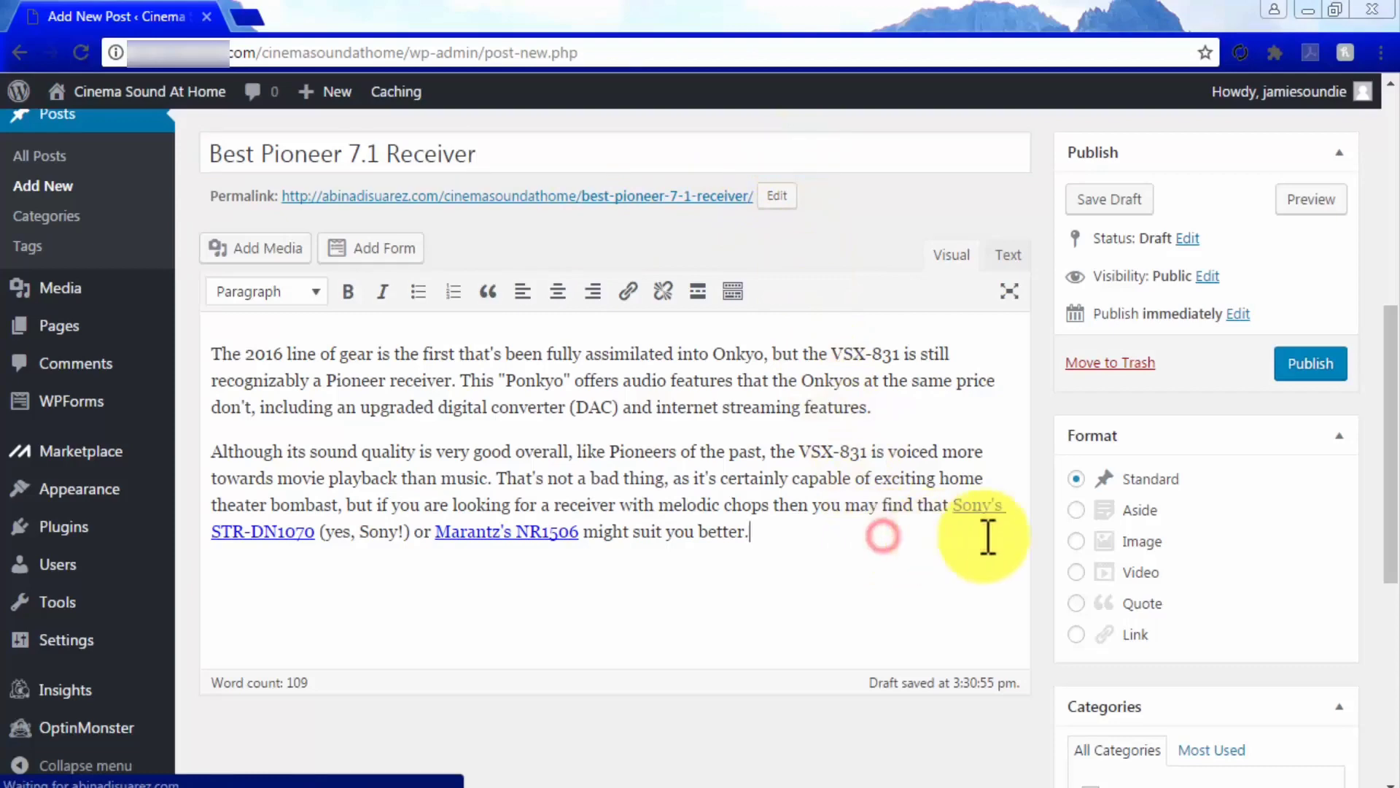
pyautogui.scroll(-6, 1031, 538)
pyautogui.click(1094, 528)
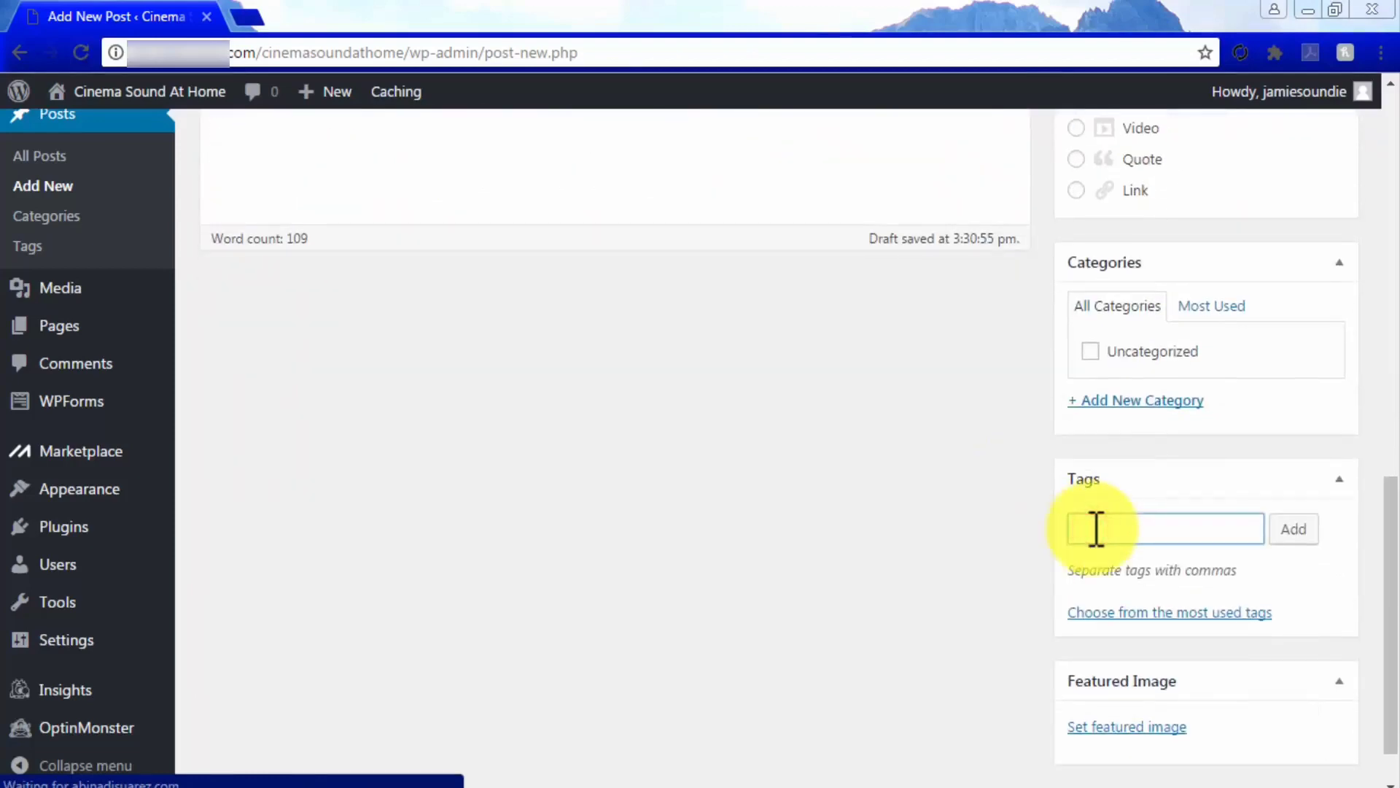
pyautogui.write('best 7.1 receiver')
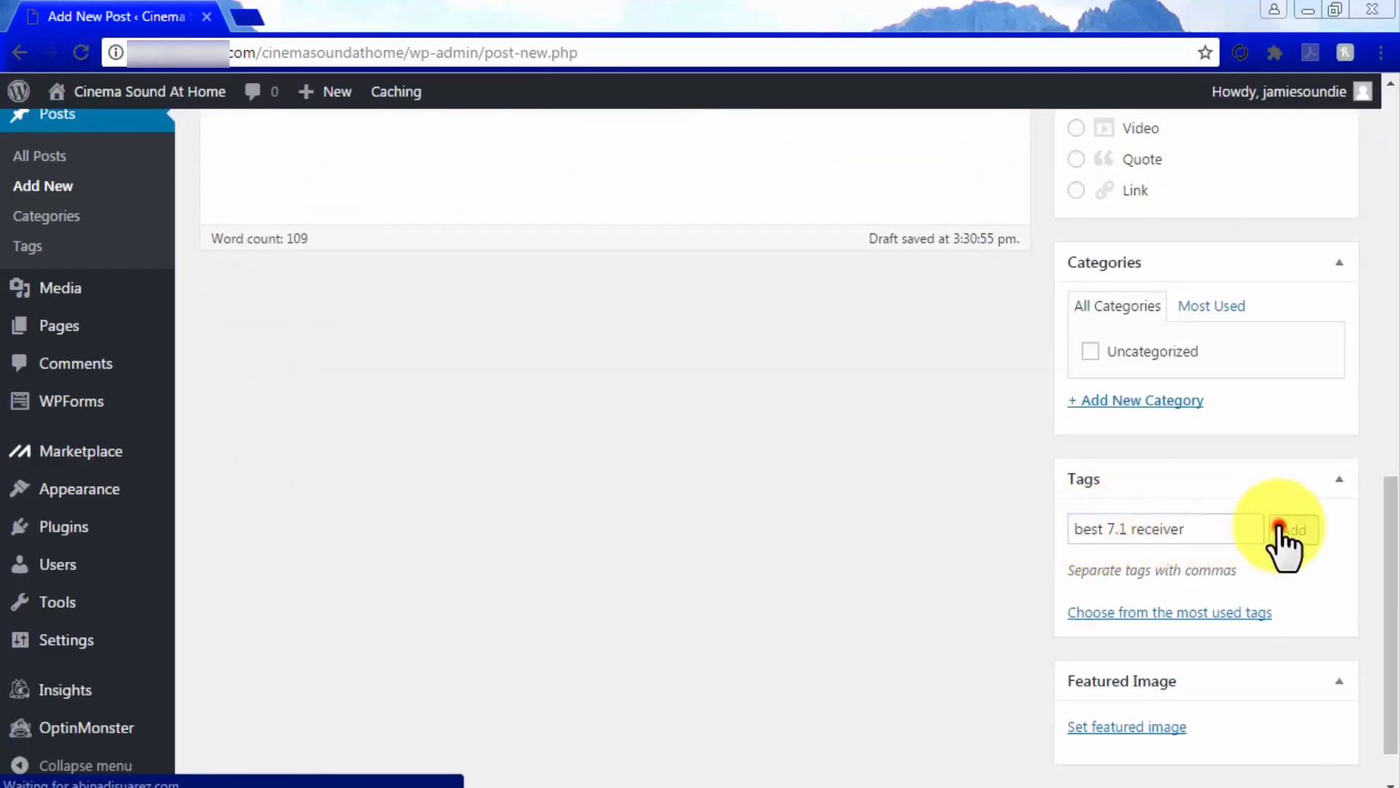
pyautogui.click(1275, 530)
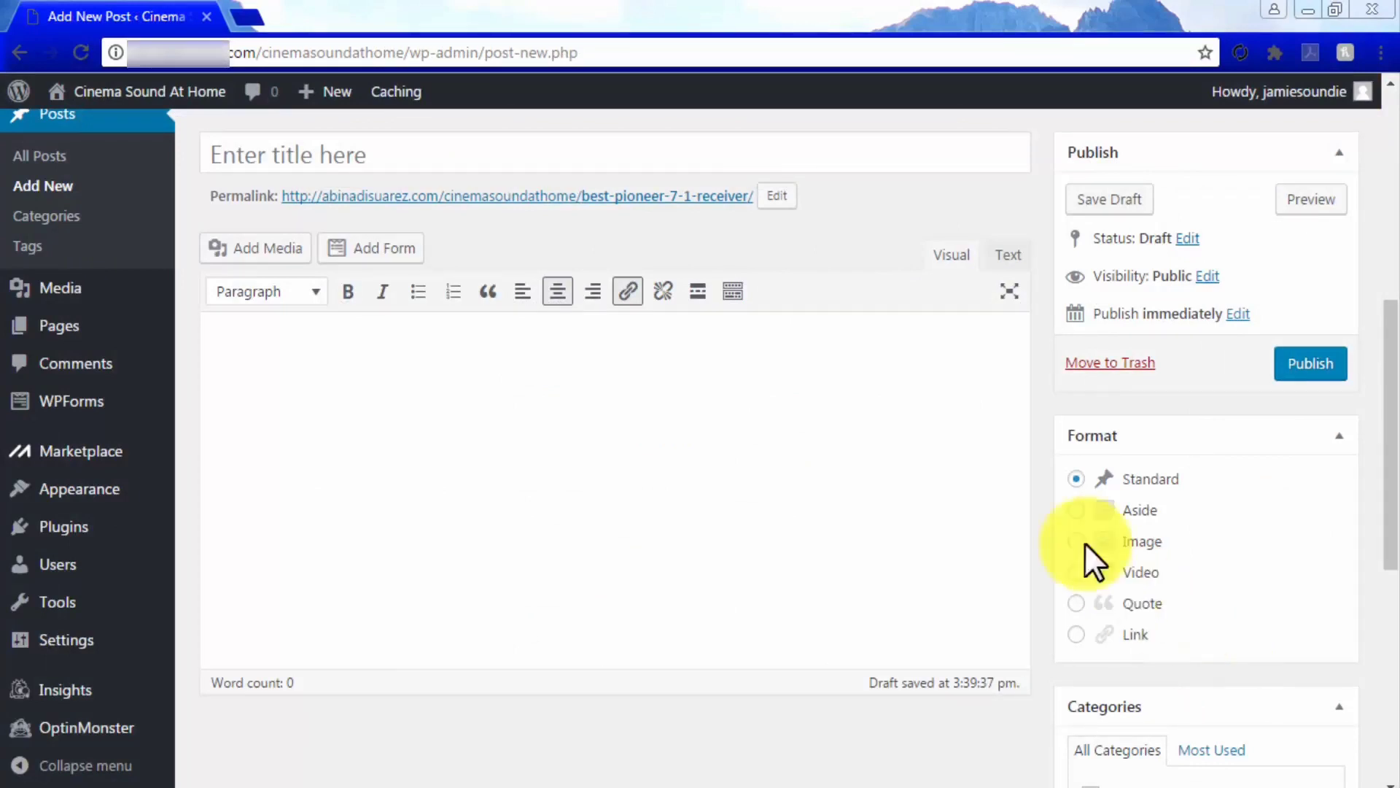
# Title the post 'The Best Pioner 7.2 Receiver We Have Found' and paste an intro paragraph ending with a period
pyautogui.click(610, 156)
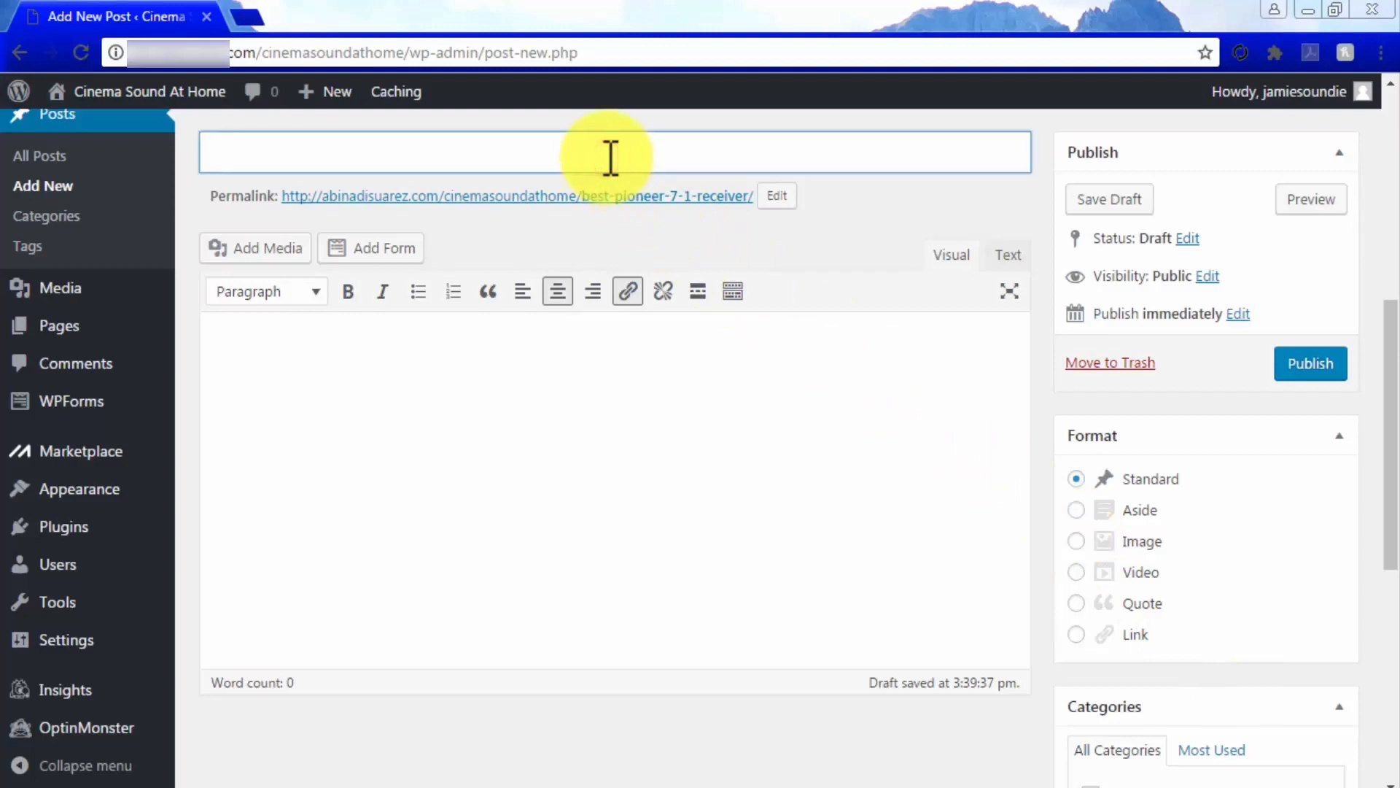
pyautogui.write('The Best Pioner 7.2 Receiver We Have Found')
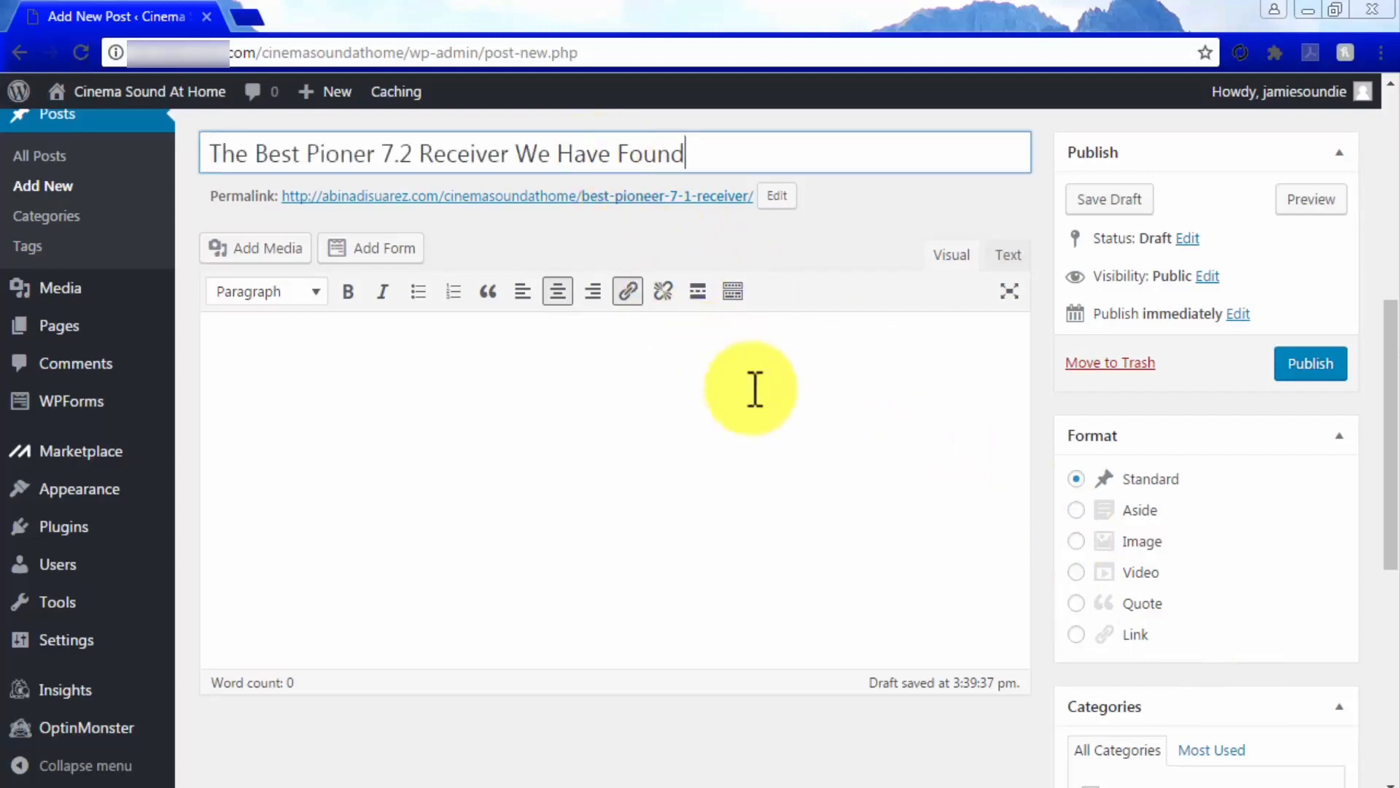
pyautogui.click(775, 407)
pyautogui.hotkey('ctrl', 'v')
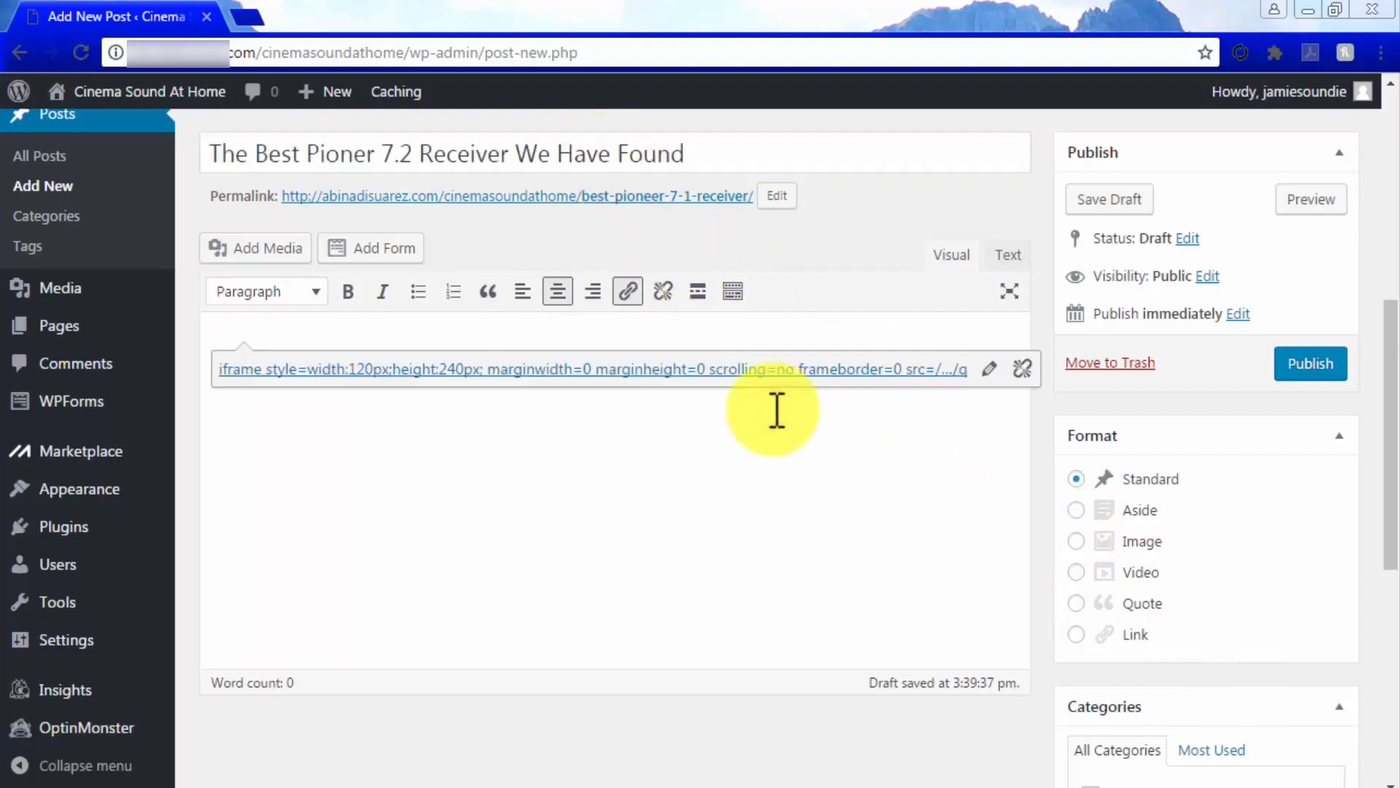
pyautogui.write('It can be difficult to find out which one is the best choice for your personal tastes when it comes to deciding over a new piece of expensive electronic equipment for our homes')
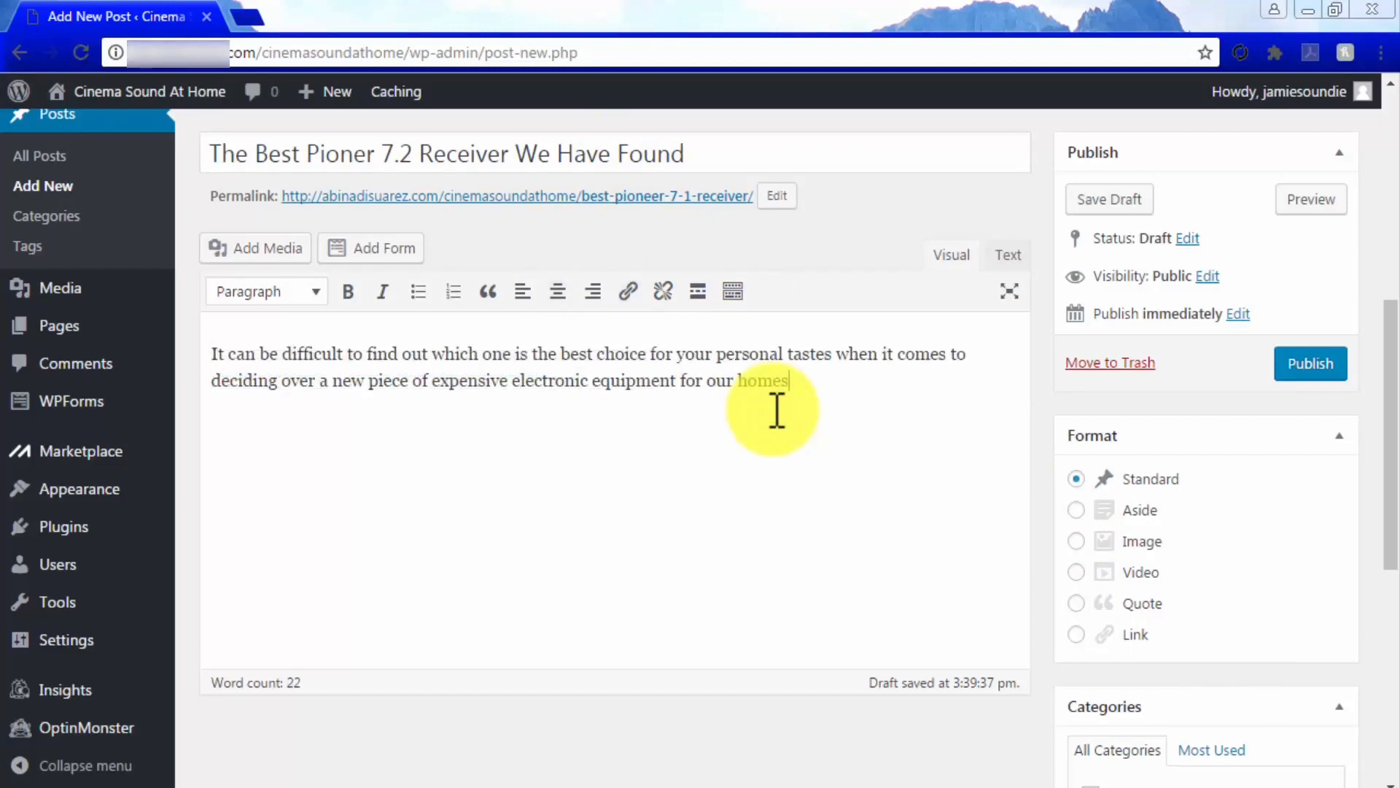
pyautogui.write('.')
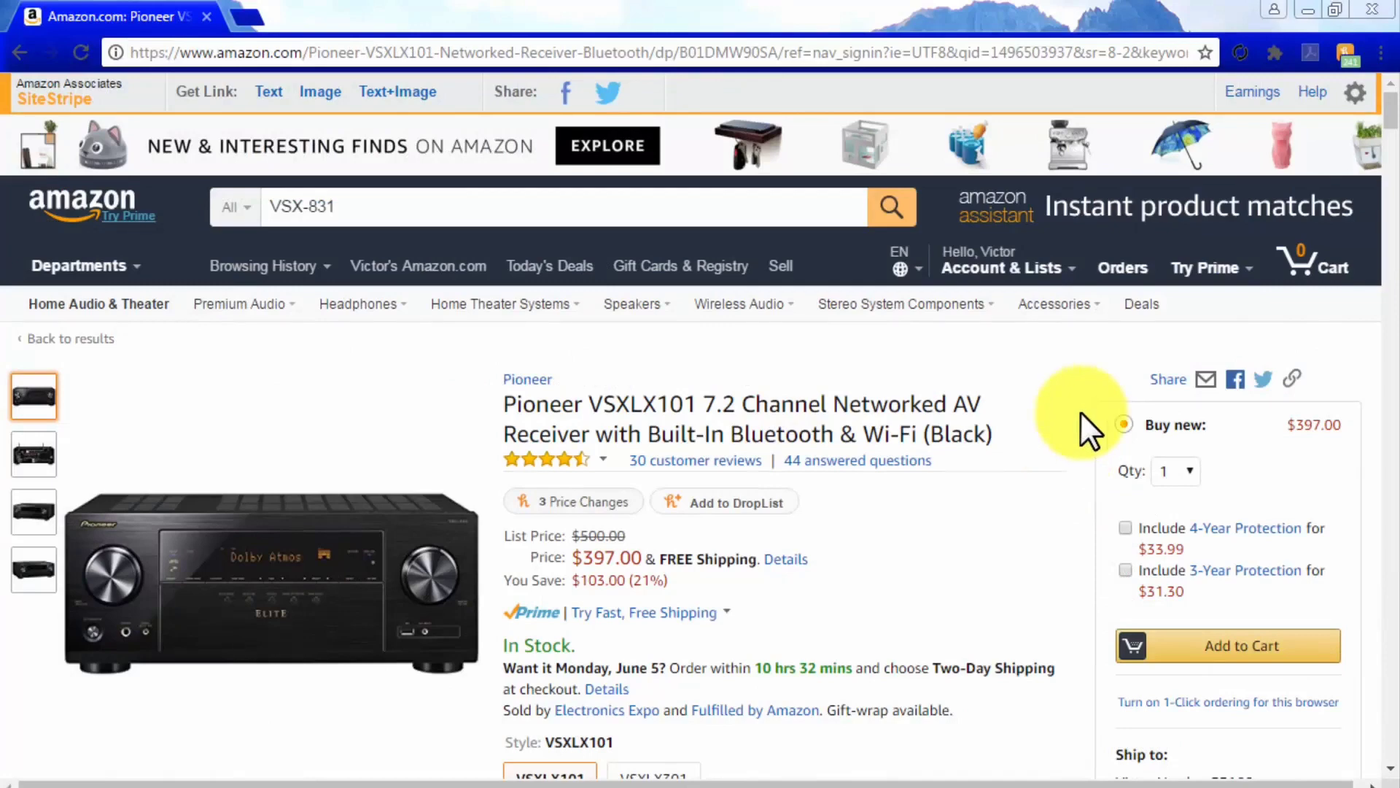
# Scroll the Pioneer VSX-LX101 product page and page through the sponsored products
pyautogui.scroll(-1, 1079, 410)
pyautogui.scroll(-1, 1079, 410)
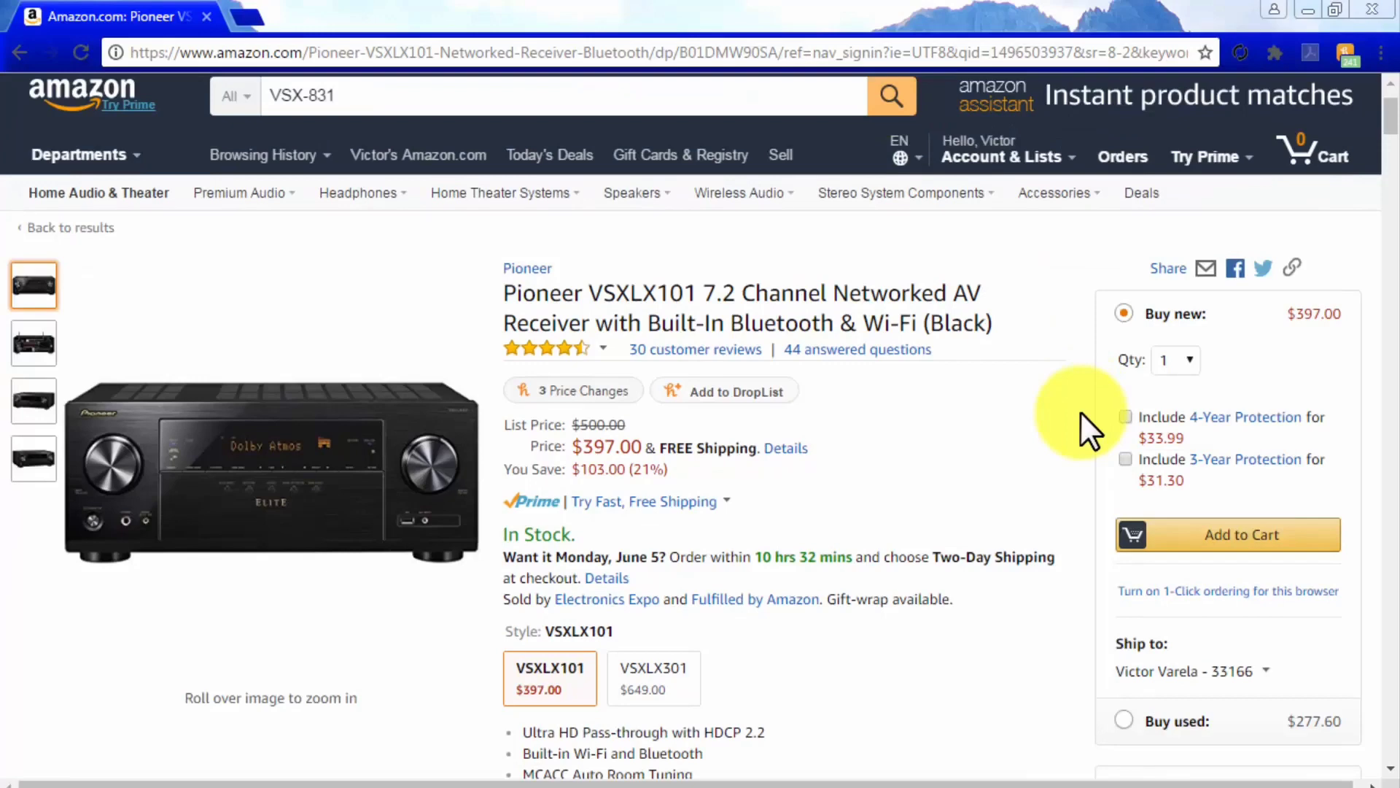
pyautogui.scroll(-1, 1079, 412)
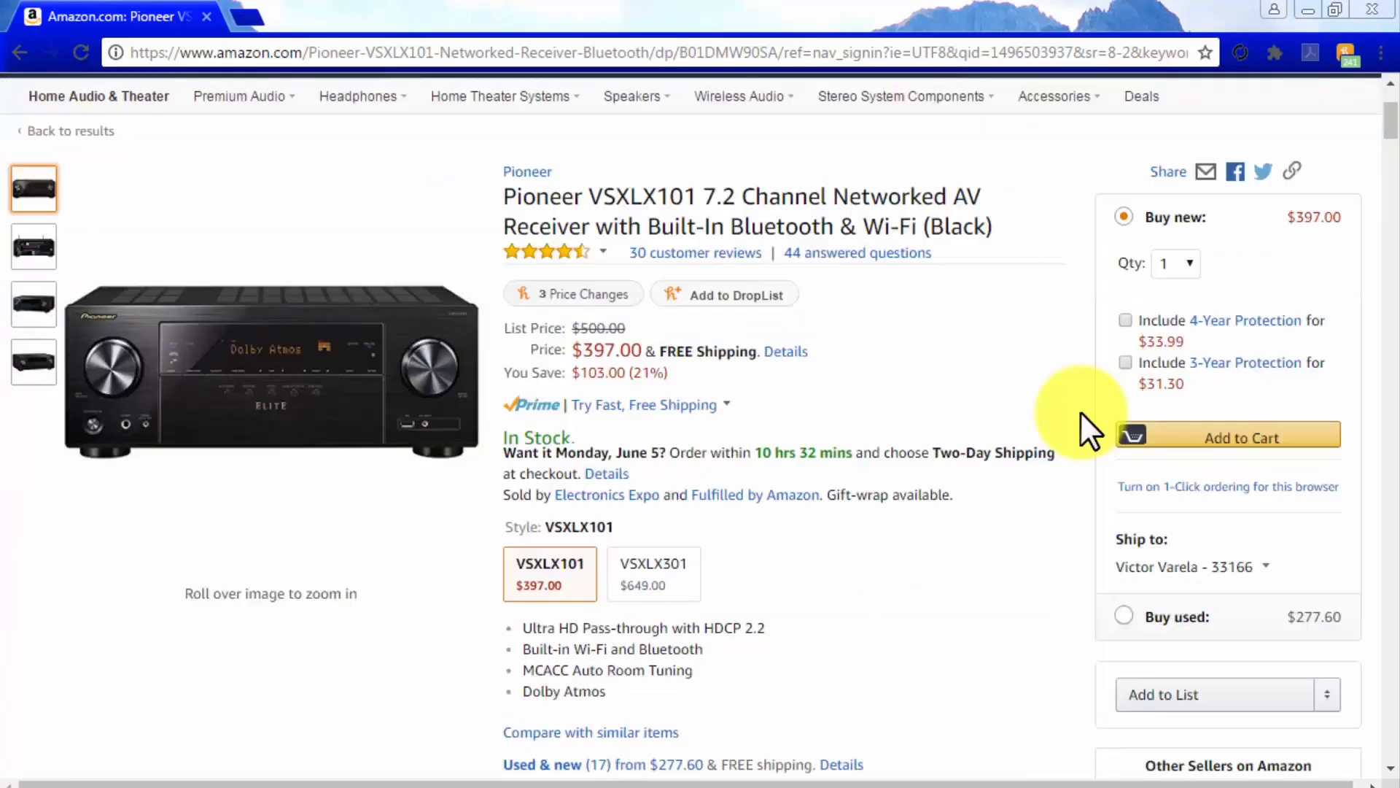
pyautogui.scroll(-15, 1080, 411)
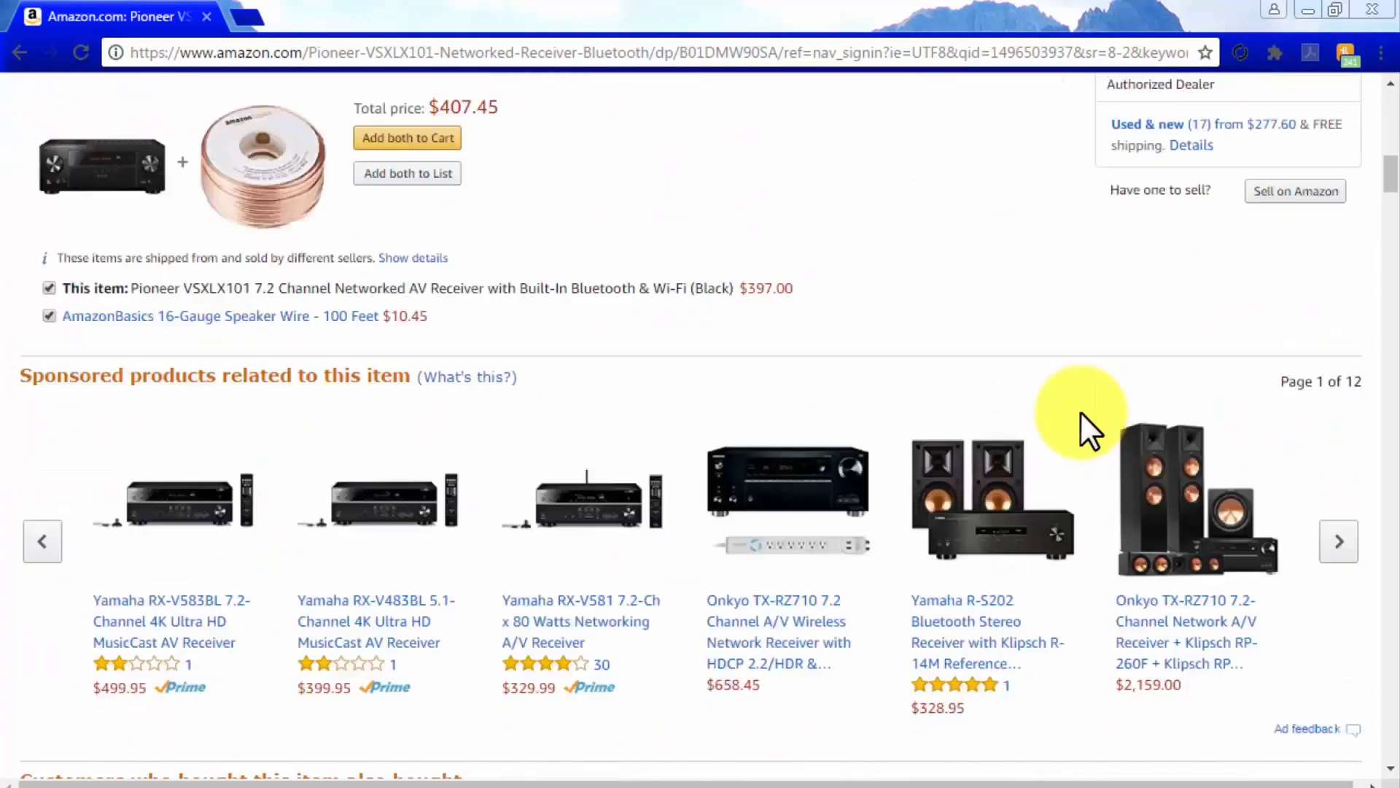
pyautogui.scroll(-8, 1079, 411)
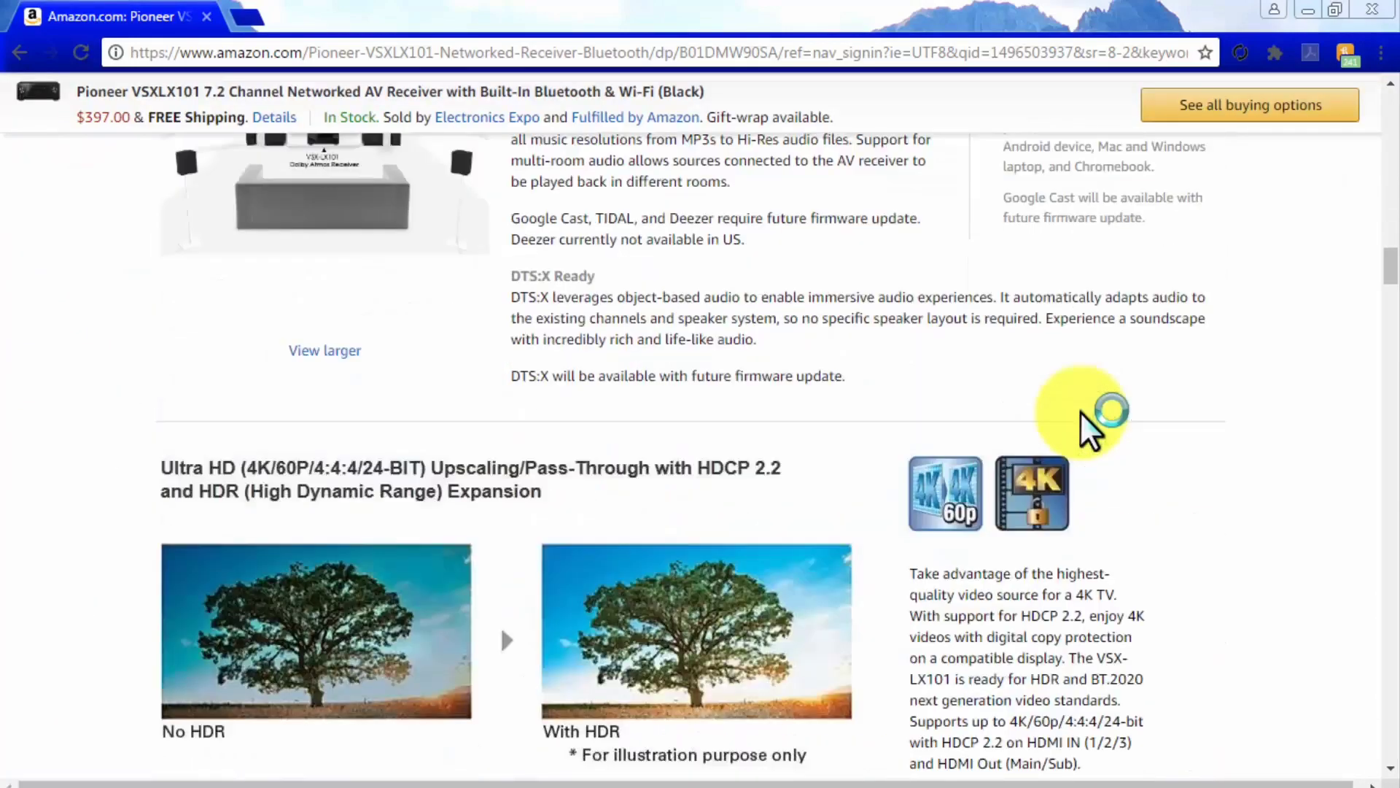
pyautogui.scroll(-3, 1079, 410)
pyautogui.scroll(14, 1079, 411)
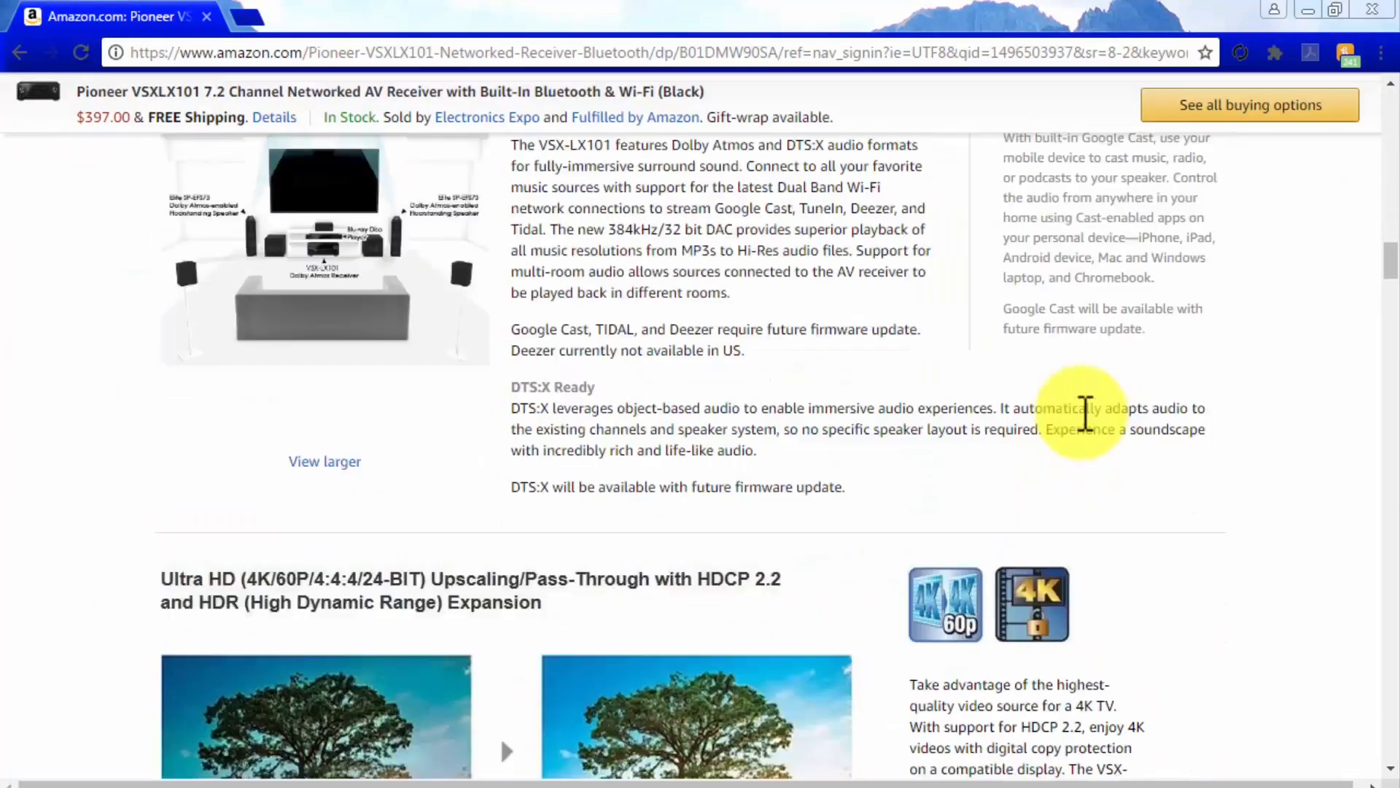
pyautogui.scroll(6, 1079, 411)
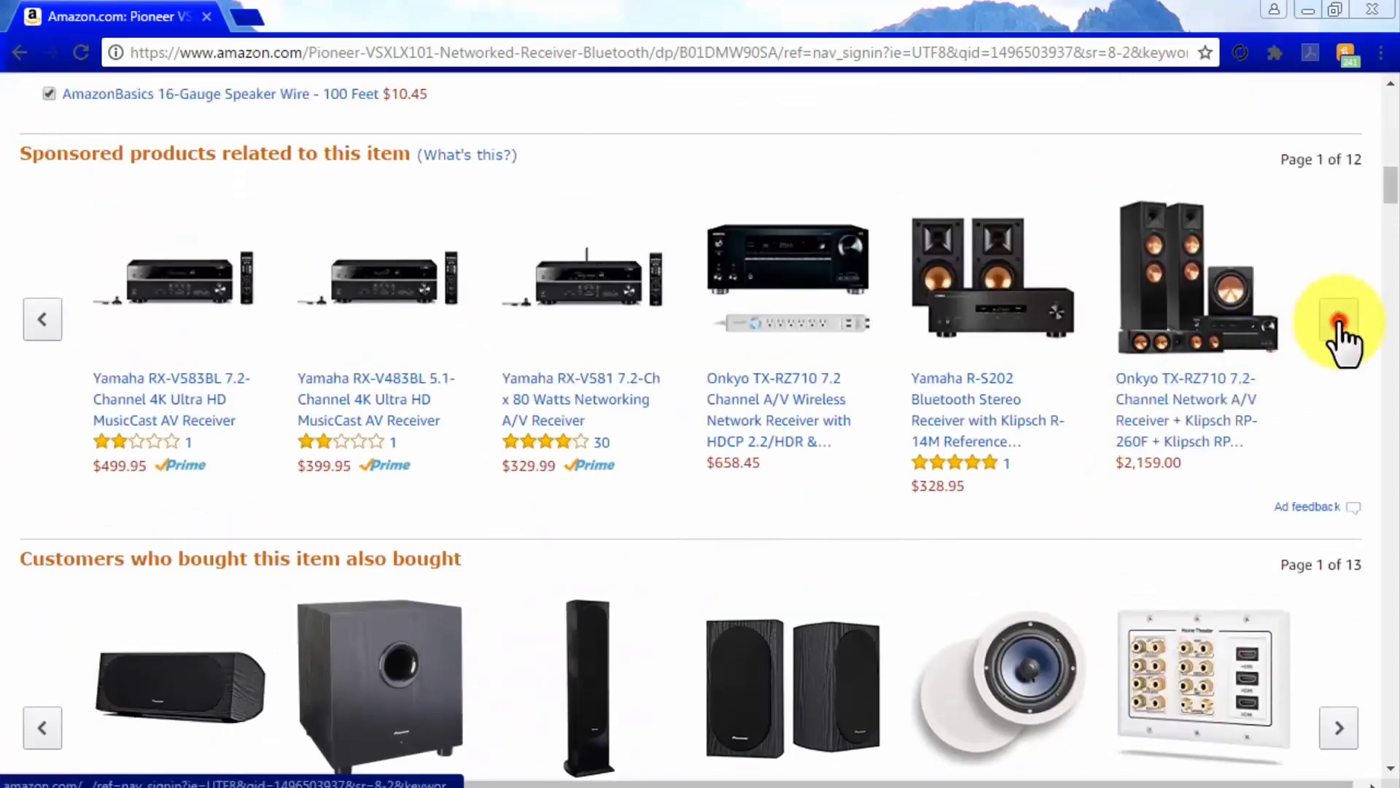
pyautogui.click(1339, 320)
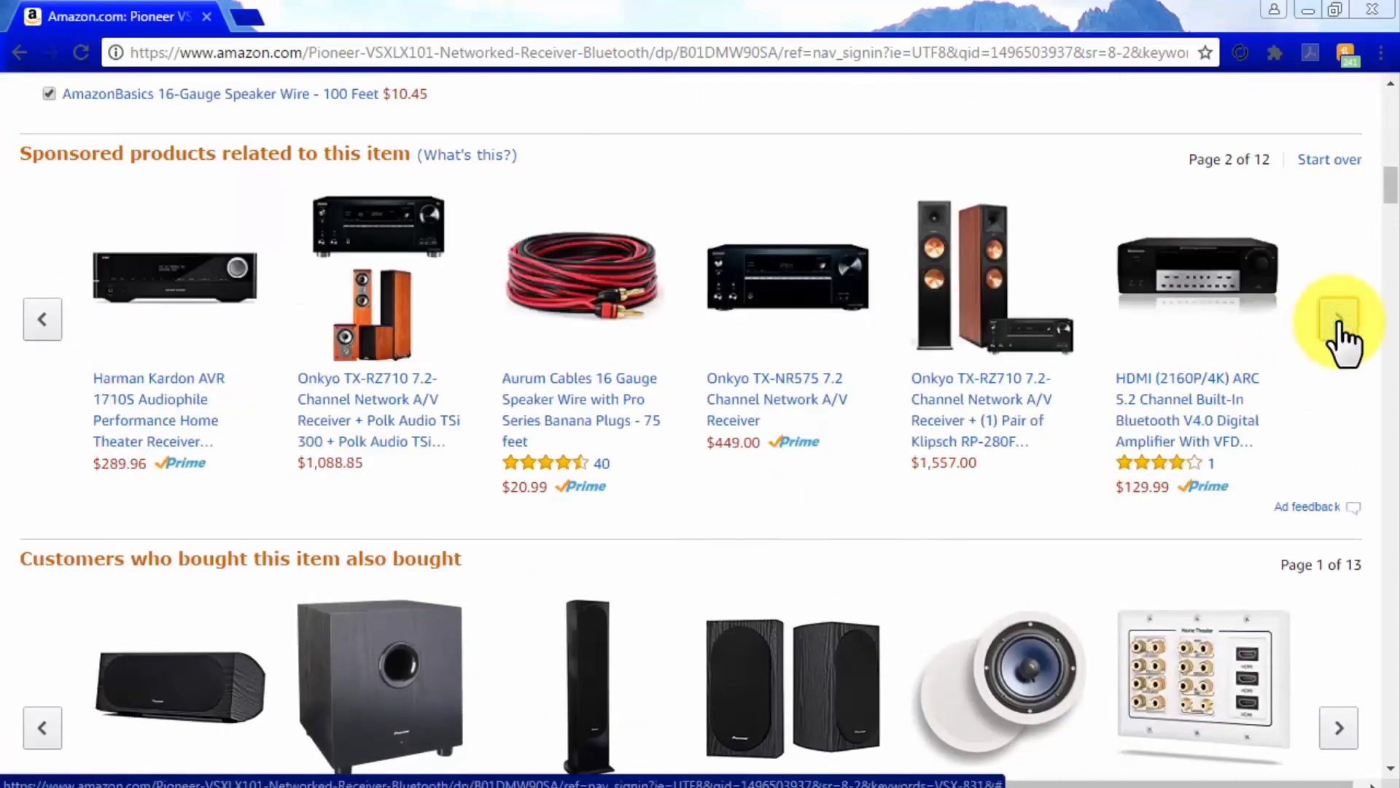
# Page through the also-bought items, then filter the customer reviews to 5 star only
pyautogui.scroll(-1, 1335, 609)
pyautogui.click(1339, 616)
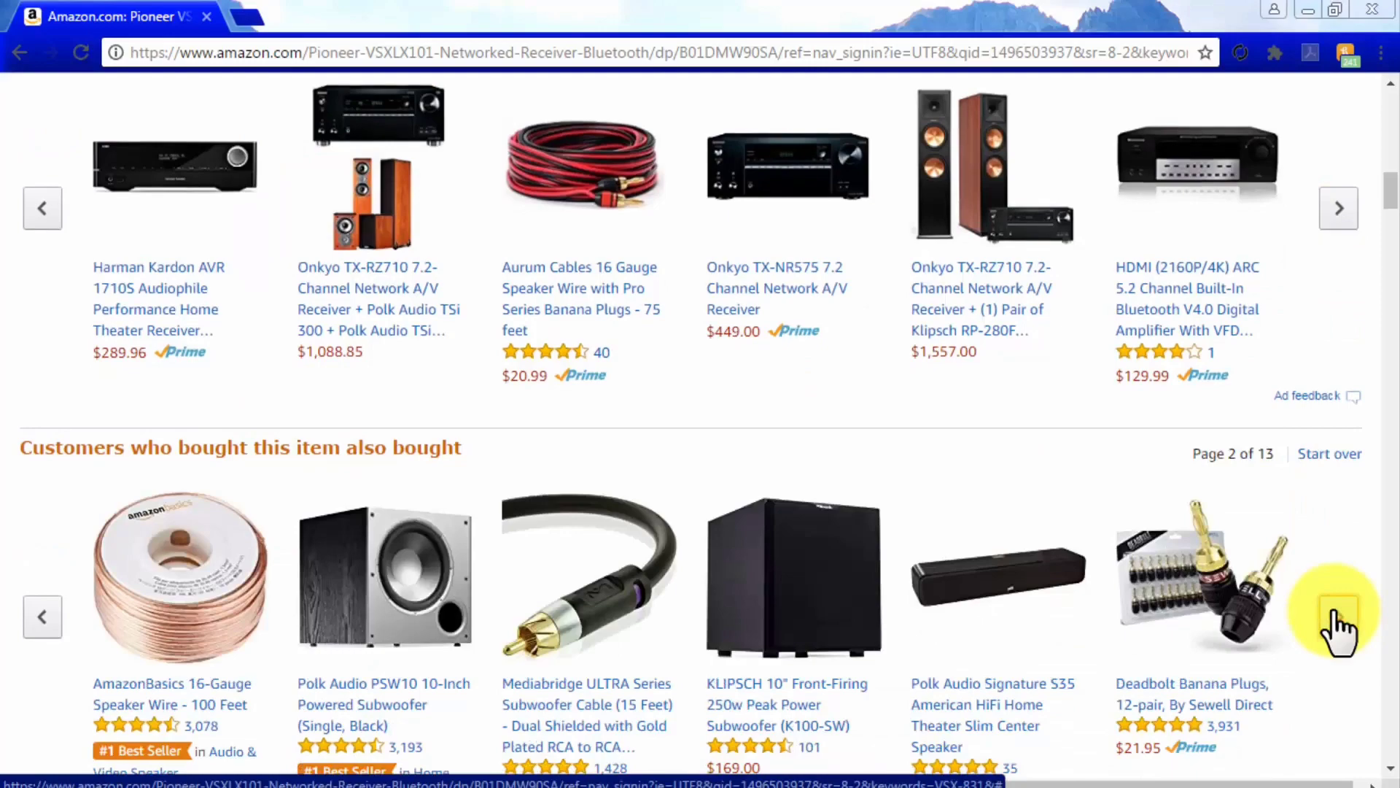
pyautogui.scroll(-20, 1335, 612)
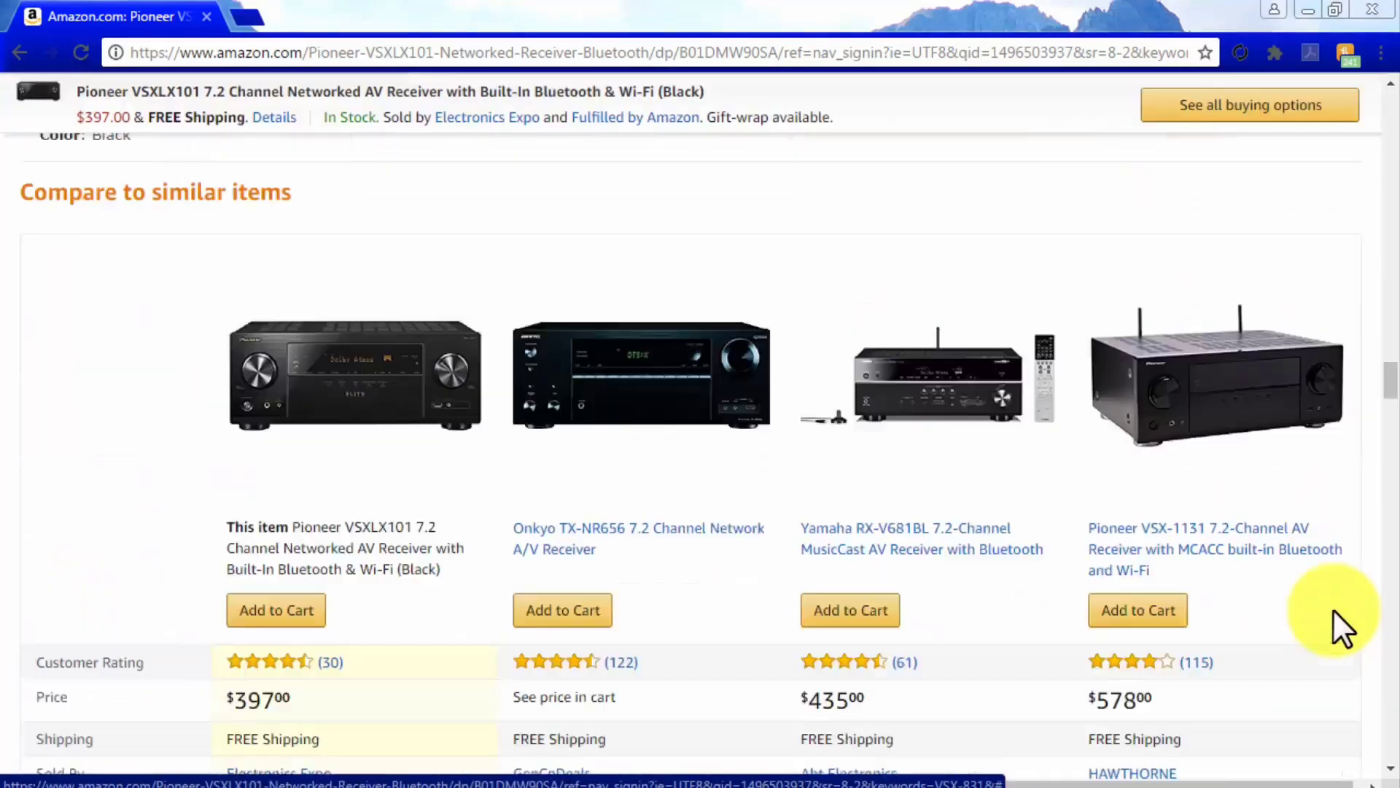
pyautogui.scroll(-20, 1333, 608)
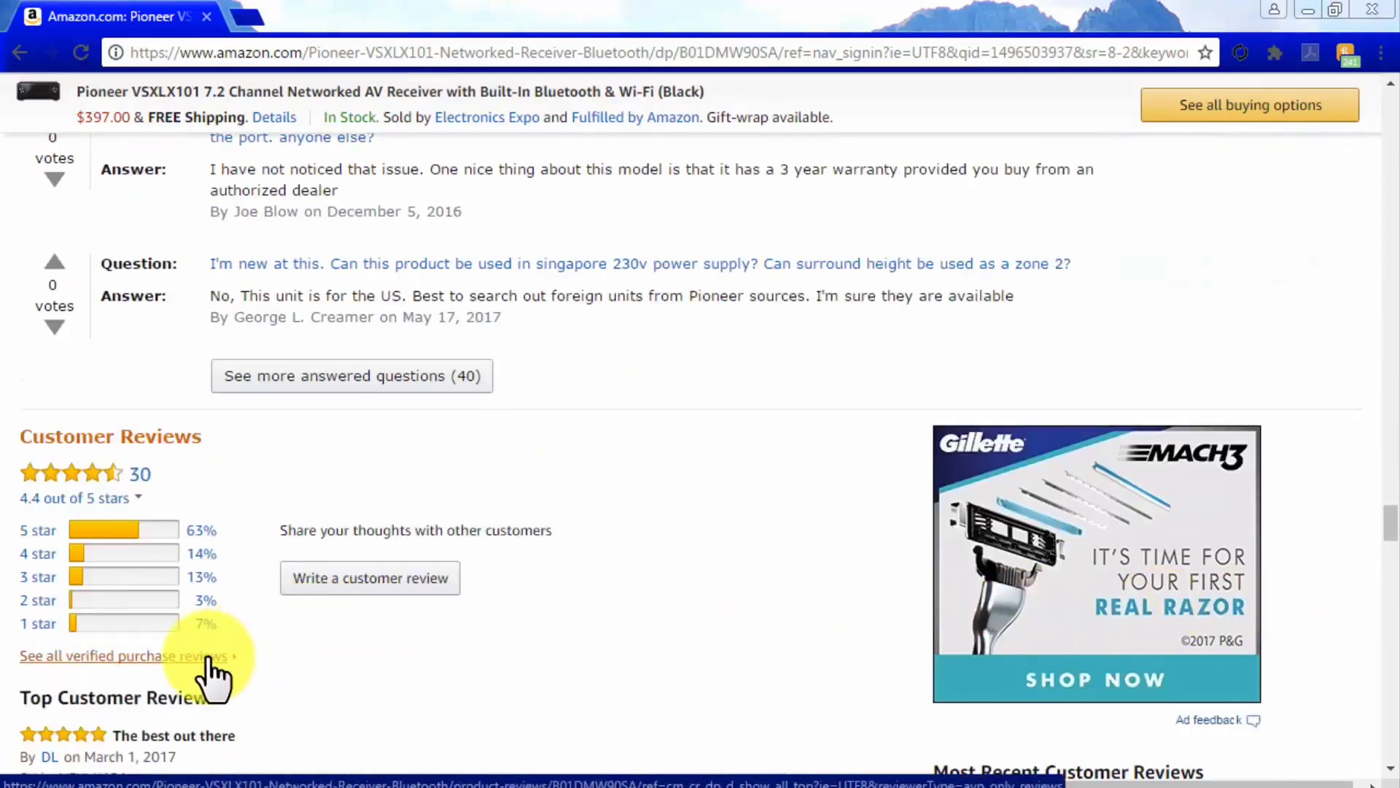
pyautogui.scroll(-3, 312, 671)
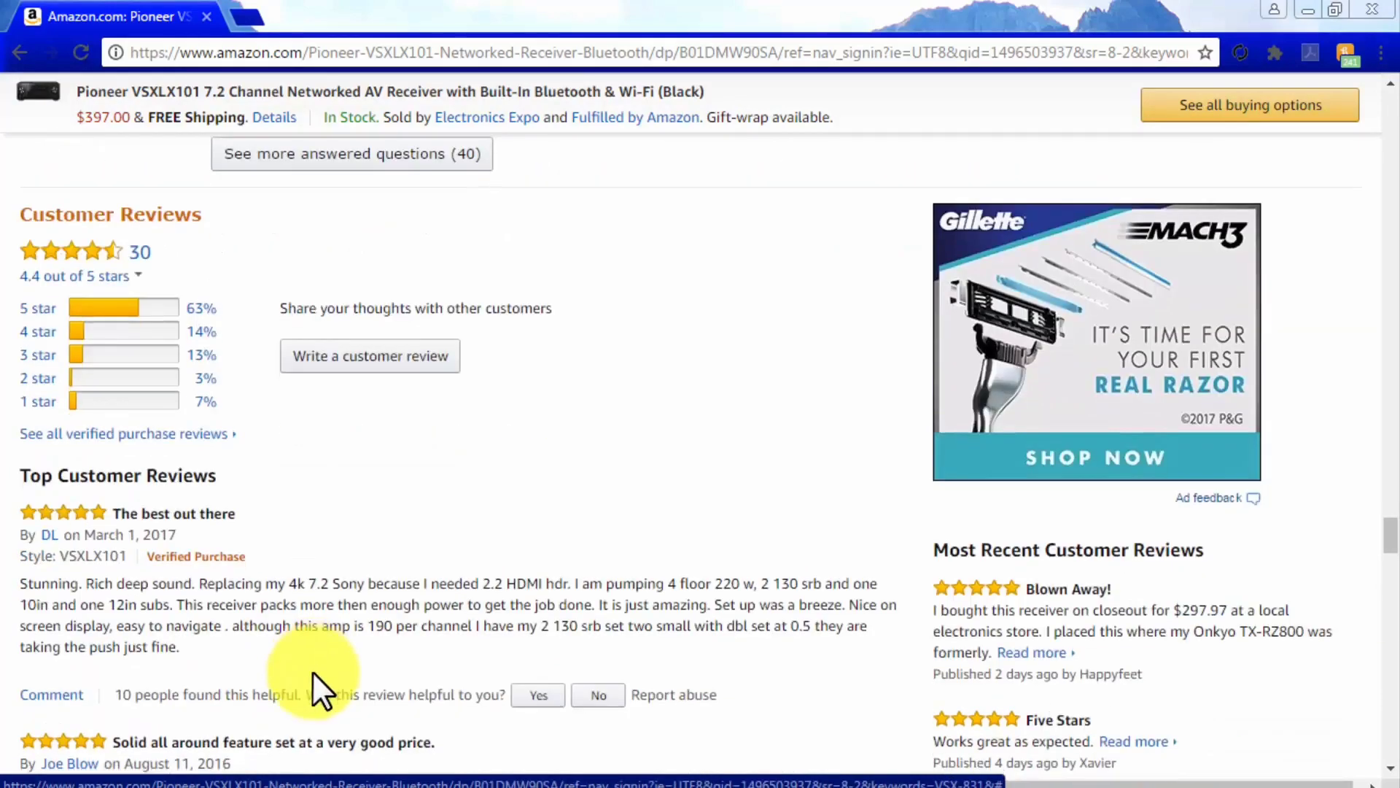
pyautogui.click(46, 308)
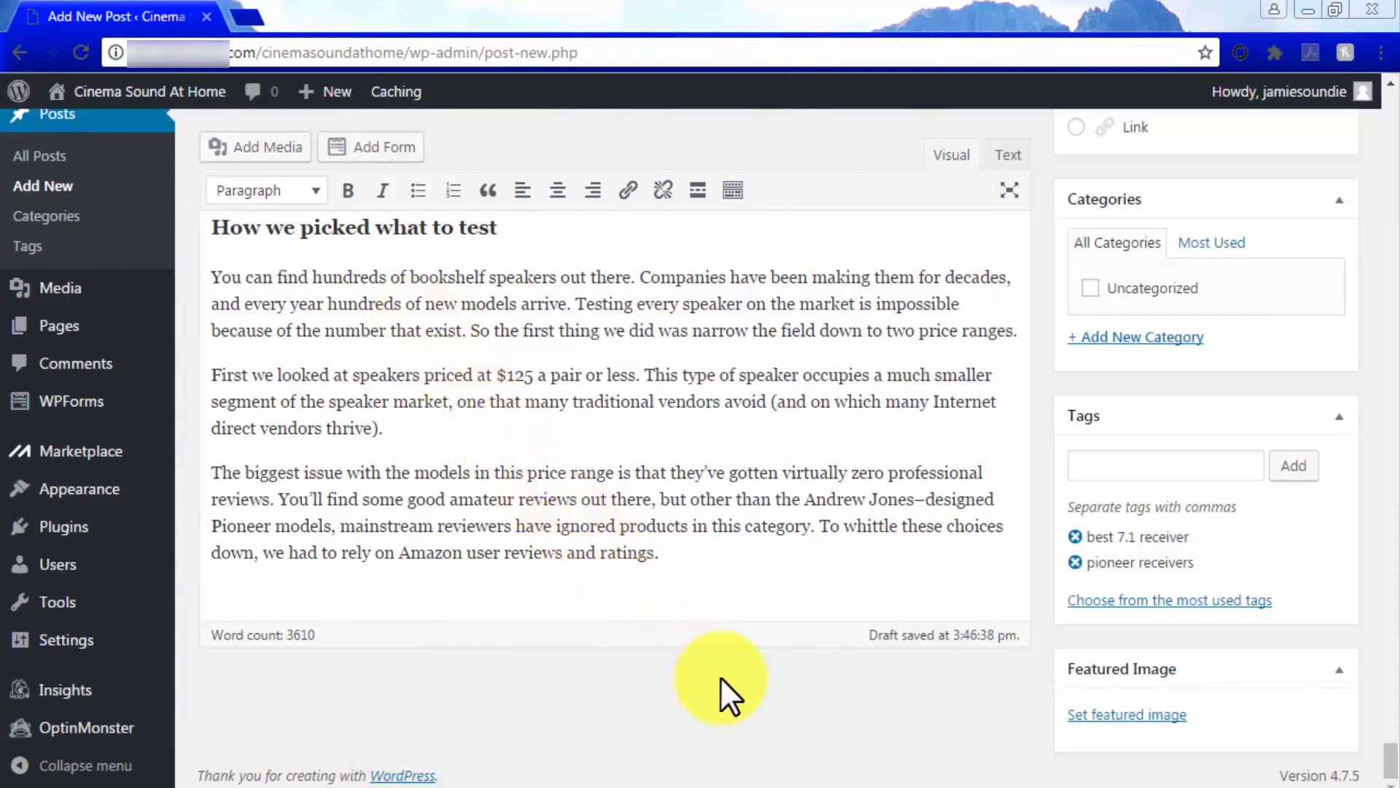
# Highlight the post's 3610 word count in the editor, then deselect it
pyautogui.moveTo(315, 636); pyautogui.dragTo(287, 637)
pyautogui.click(340, 669)
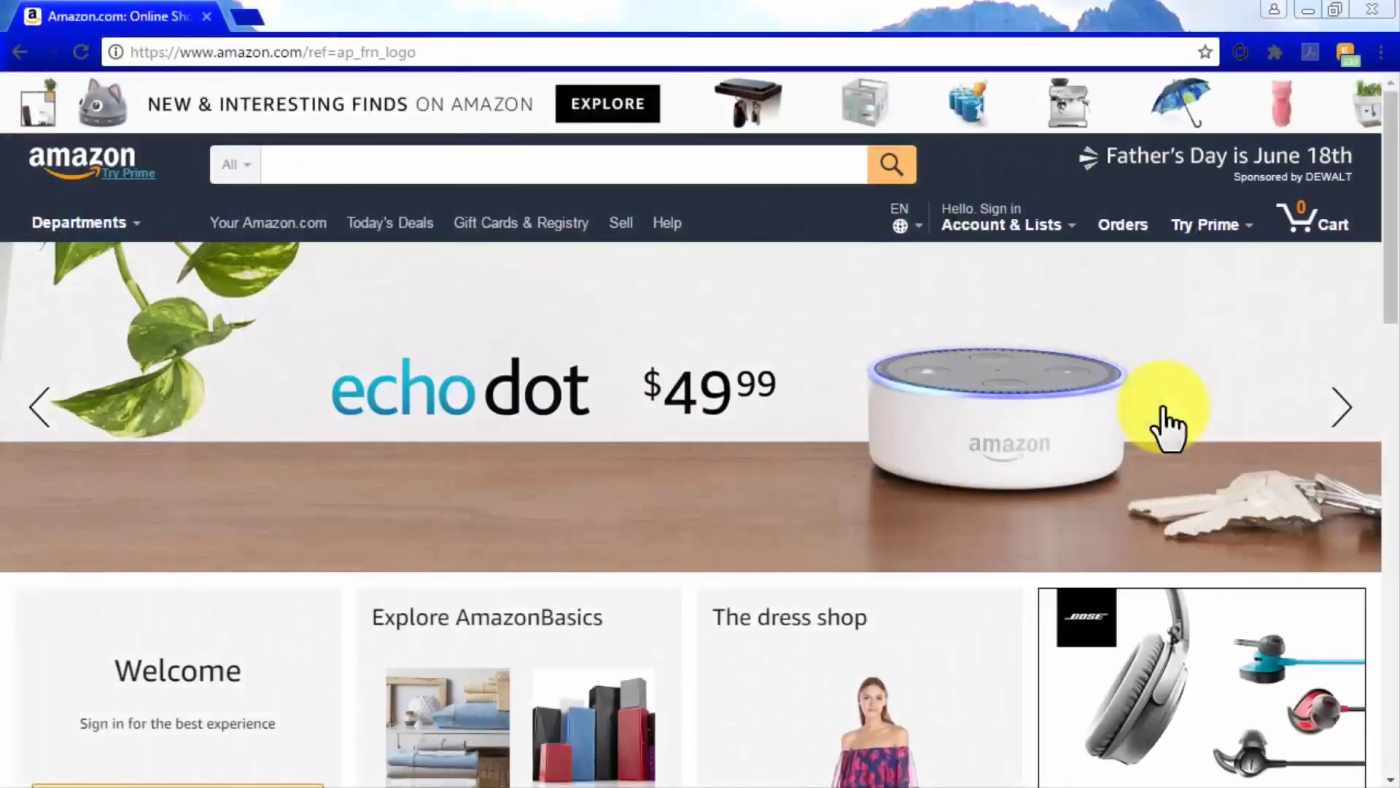
# From Amazon's footer, go to Become an Affiliate, choose Join Now for Free, and sign in
pyautogui.scroll(-10, 1166, 410)
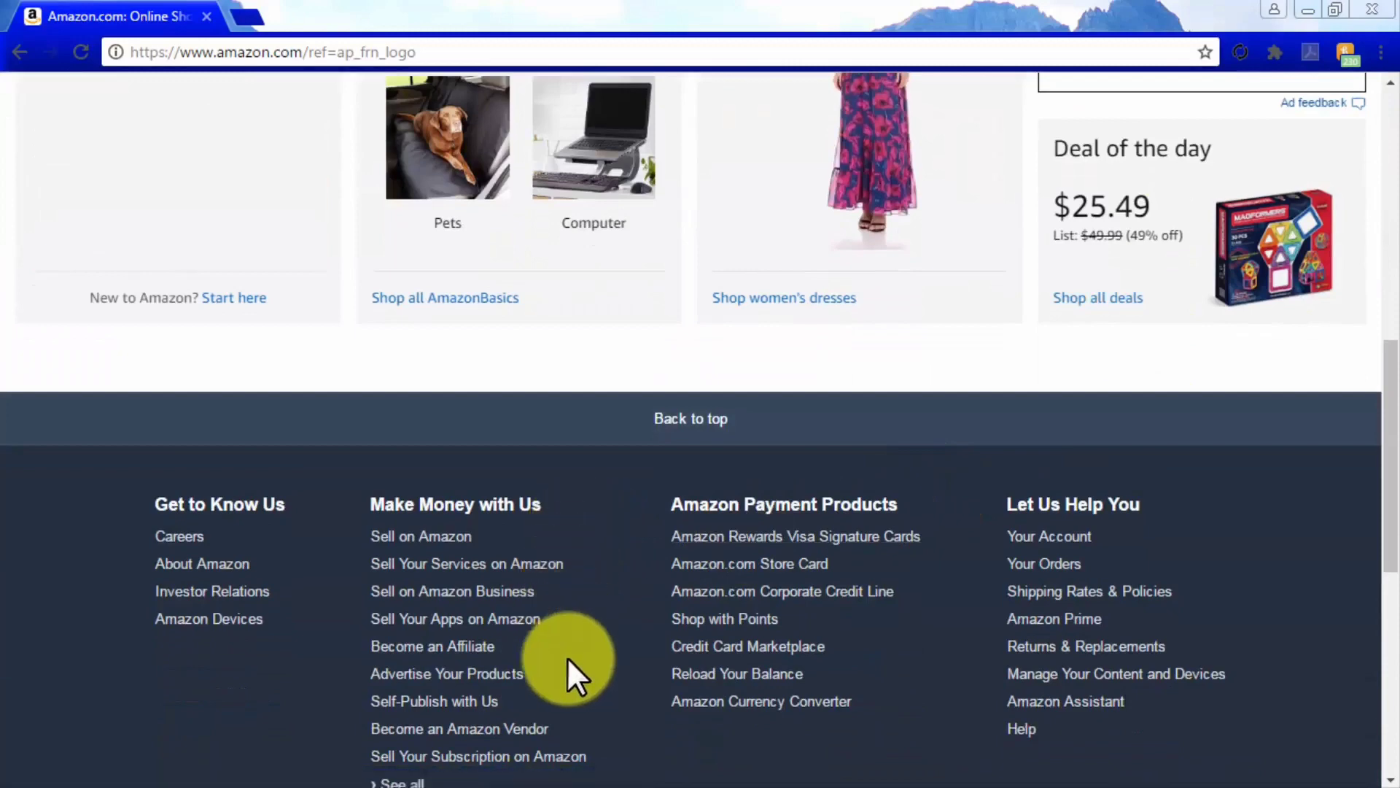
pyautogui.click(466, 647)
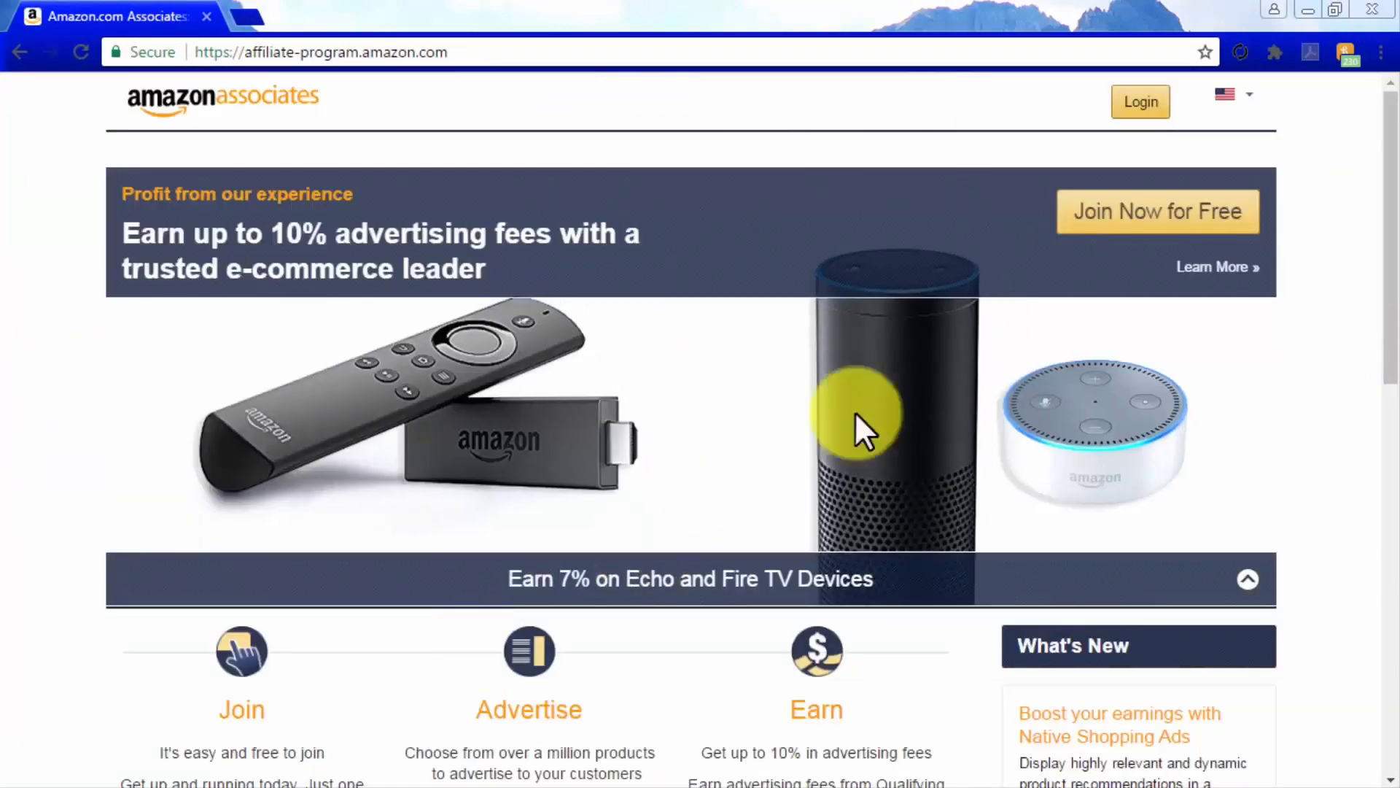
pyautogui.click(1145, 217)
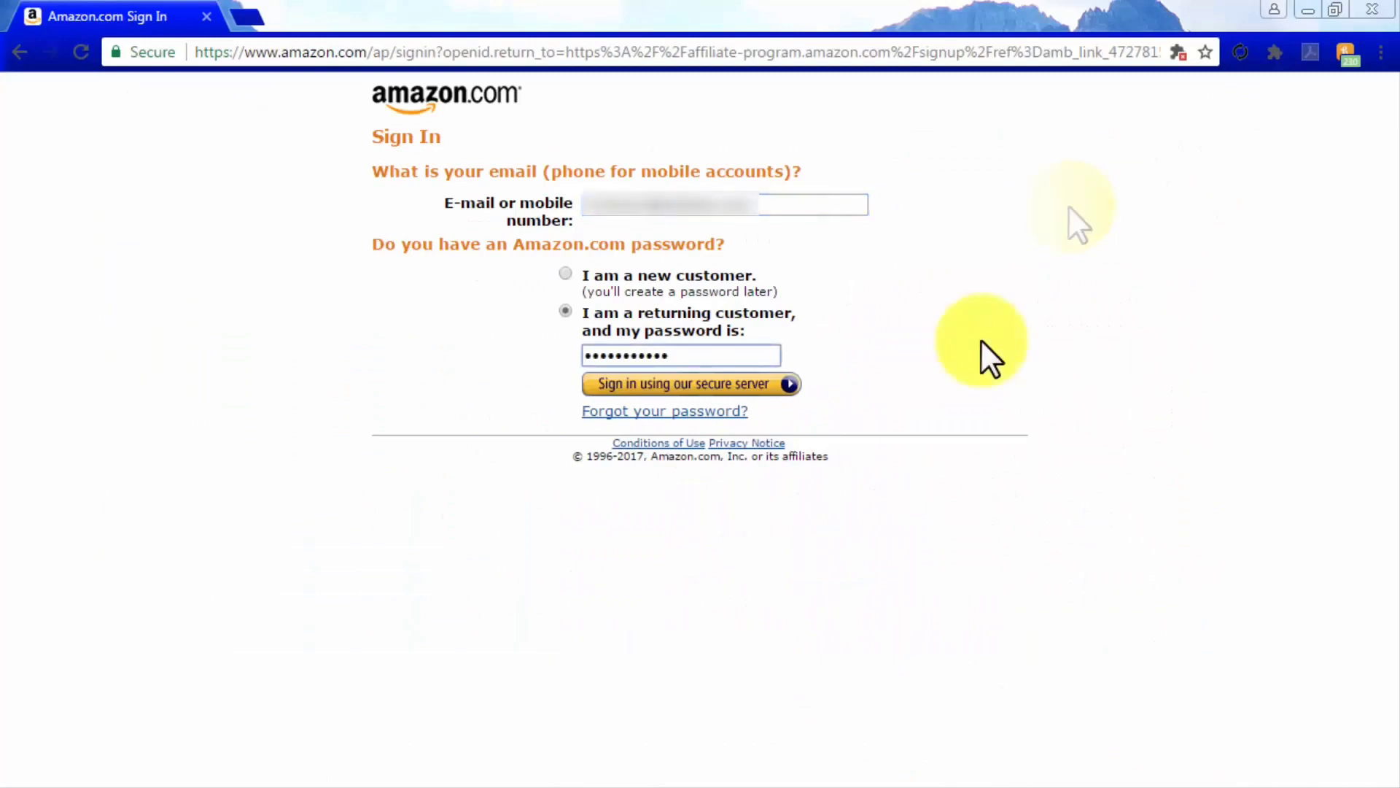
pyautogui.click(755, 384)
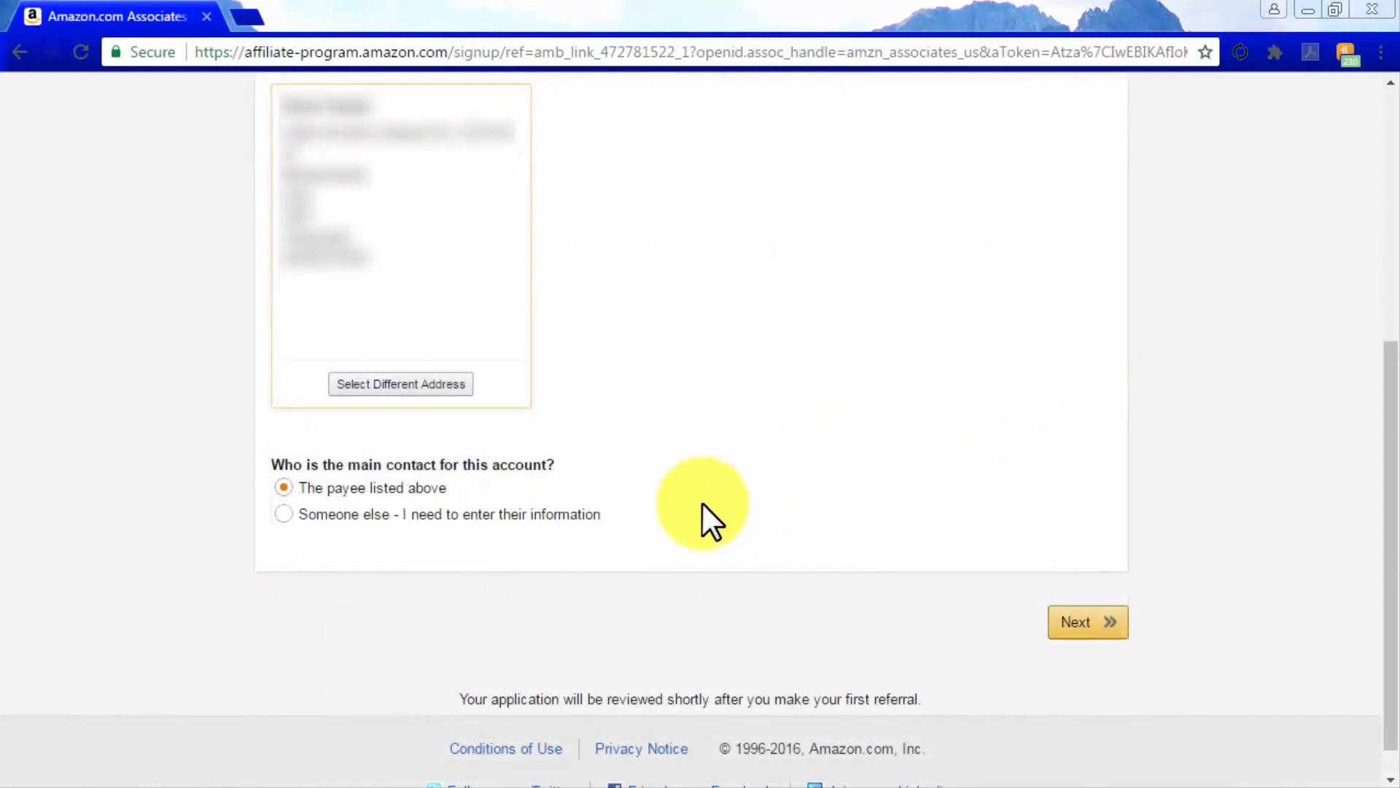
# Add the pasted website URL, answer No to the under-13 question, and confirm the list
pyautogui.click(1082, 618)
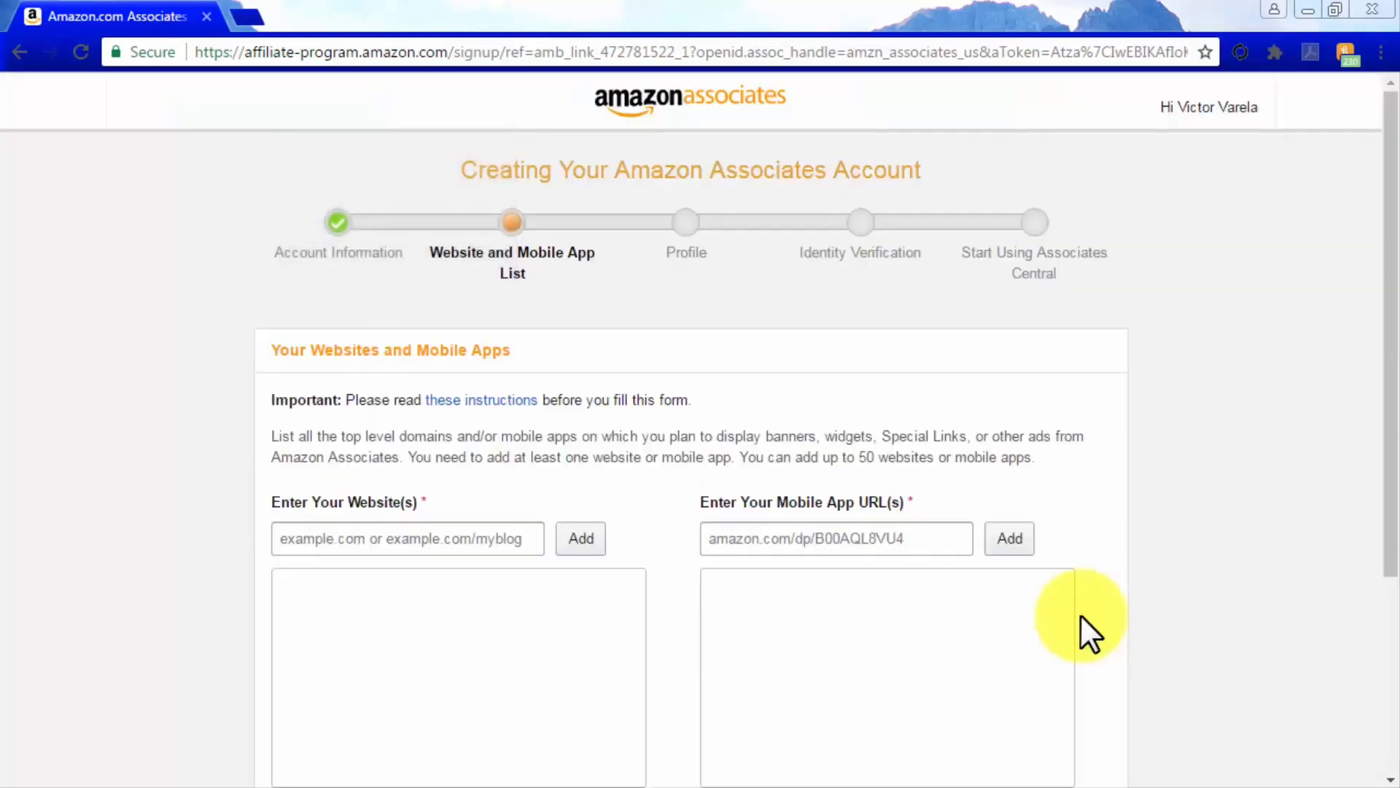
pyautogui.scroll(-3, 1079, 614)
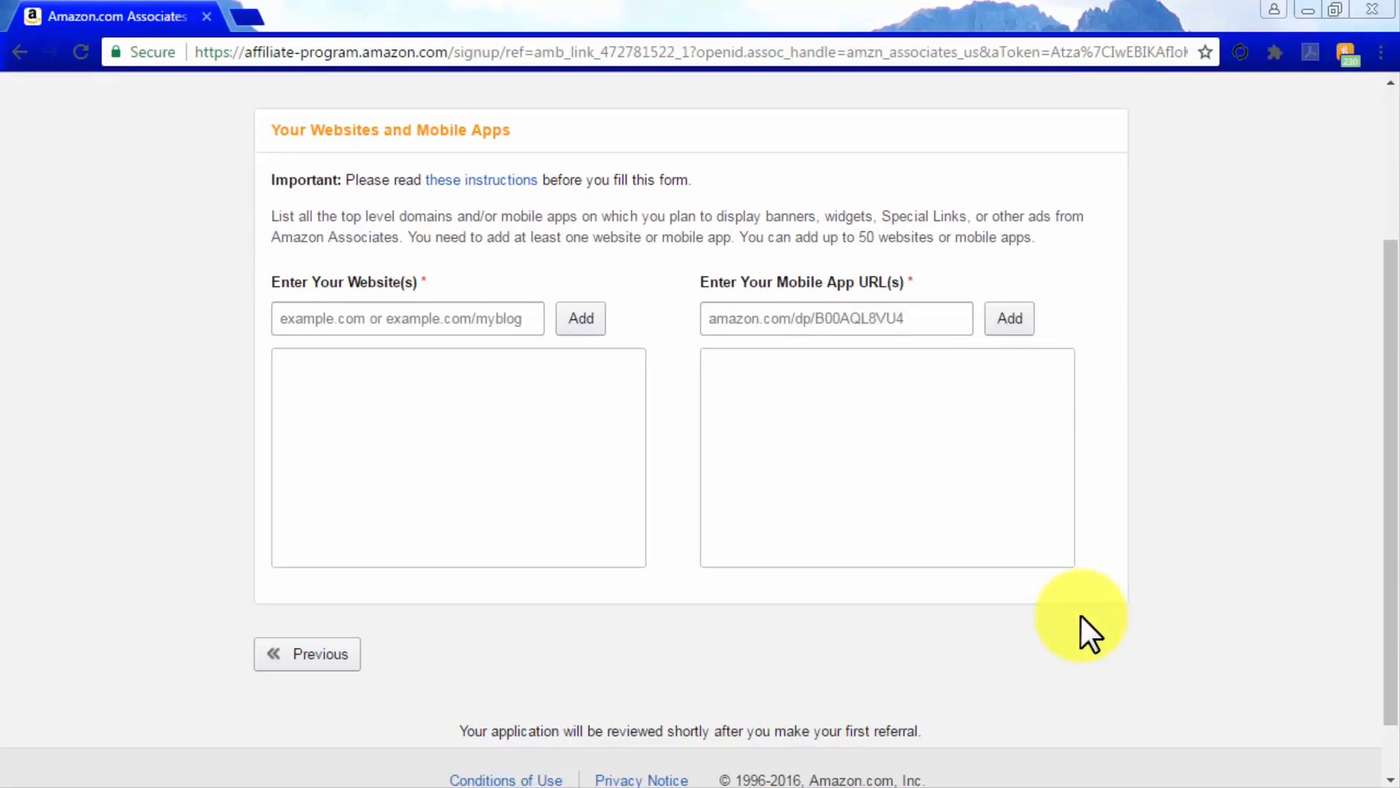
pyautogui.click(496, 319)
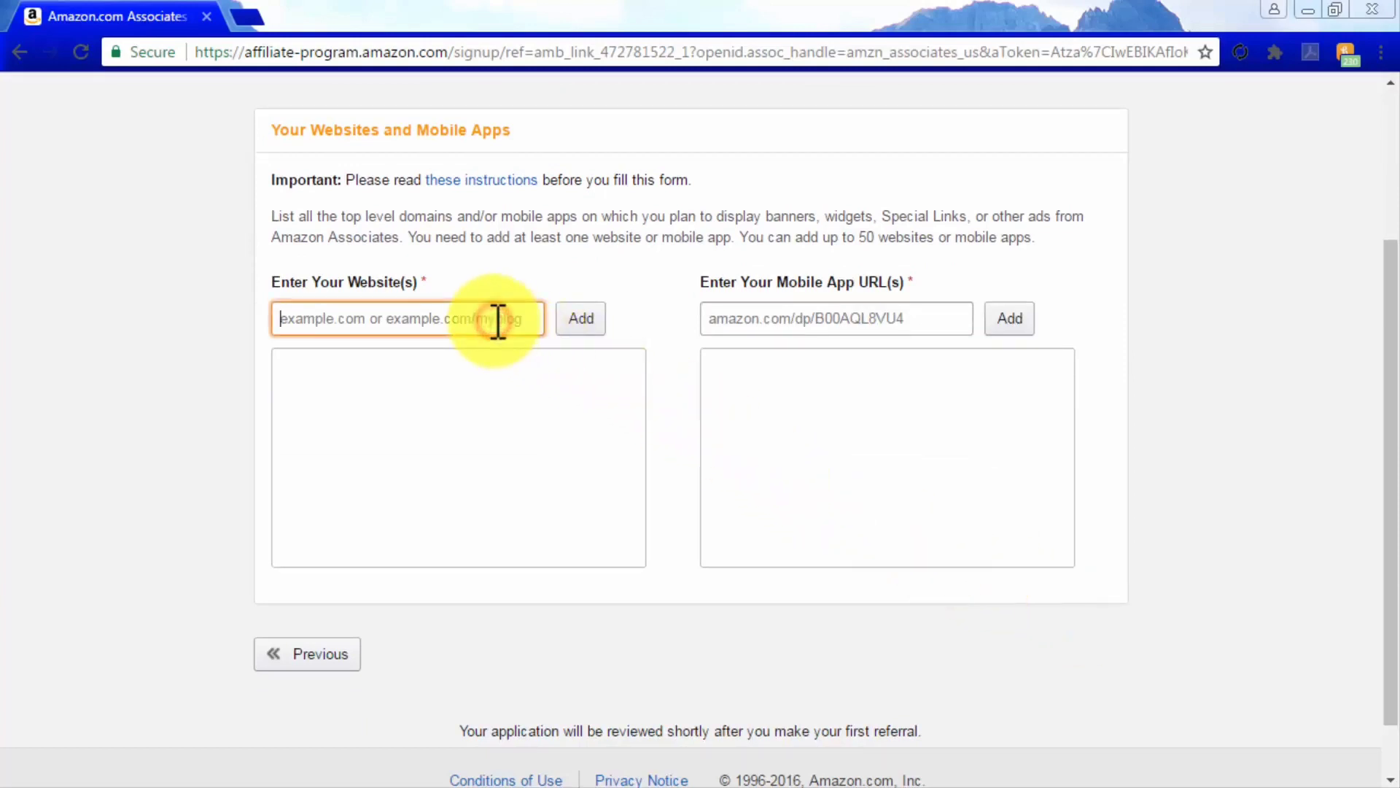
pyautogui.hotkey('ctrl', 'v')
pyautogui.hotkey('ctrl', 'v')
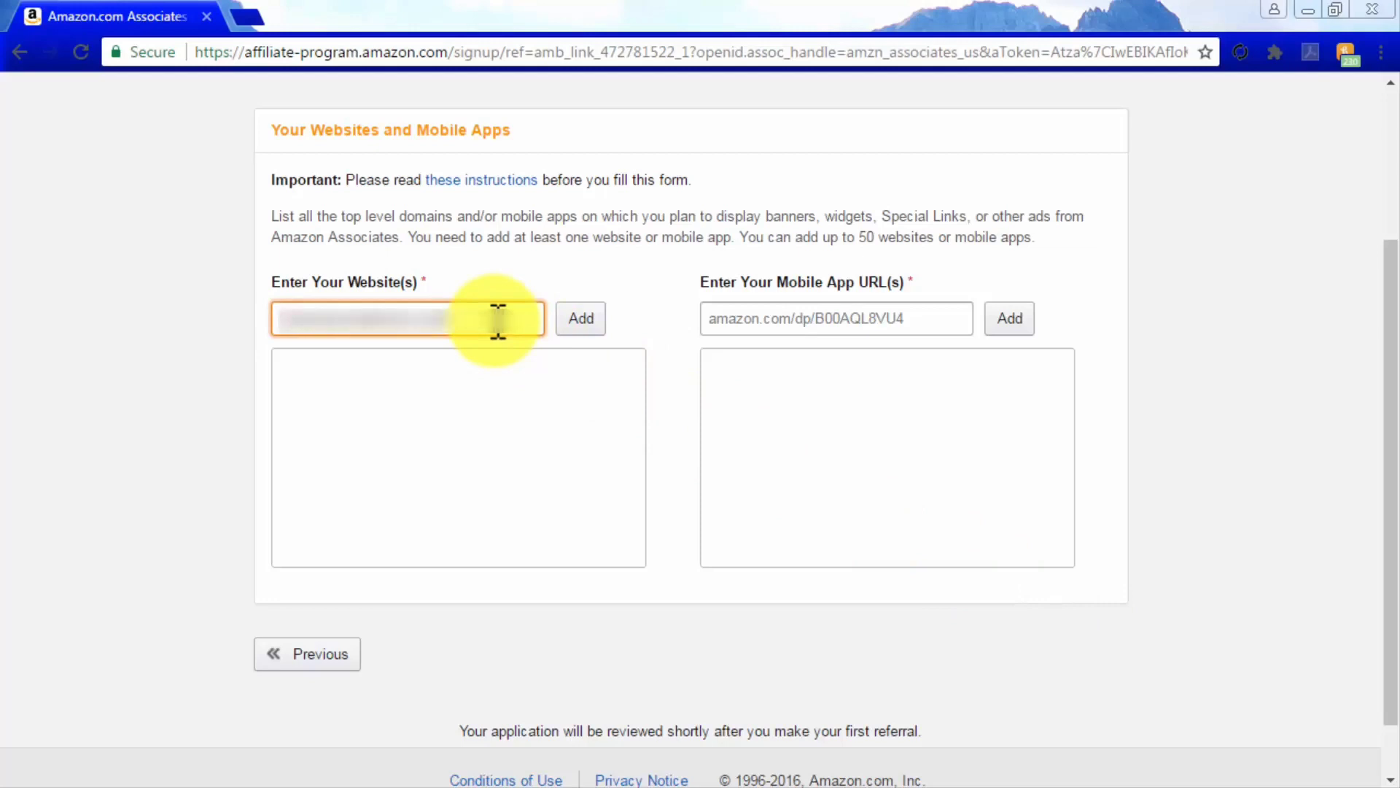
pyautogui.click(583, 319)
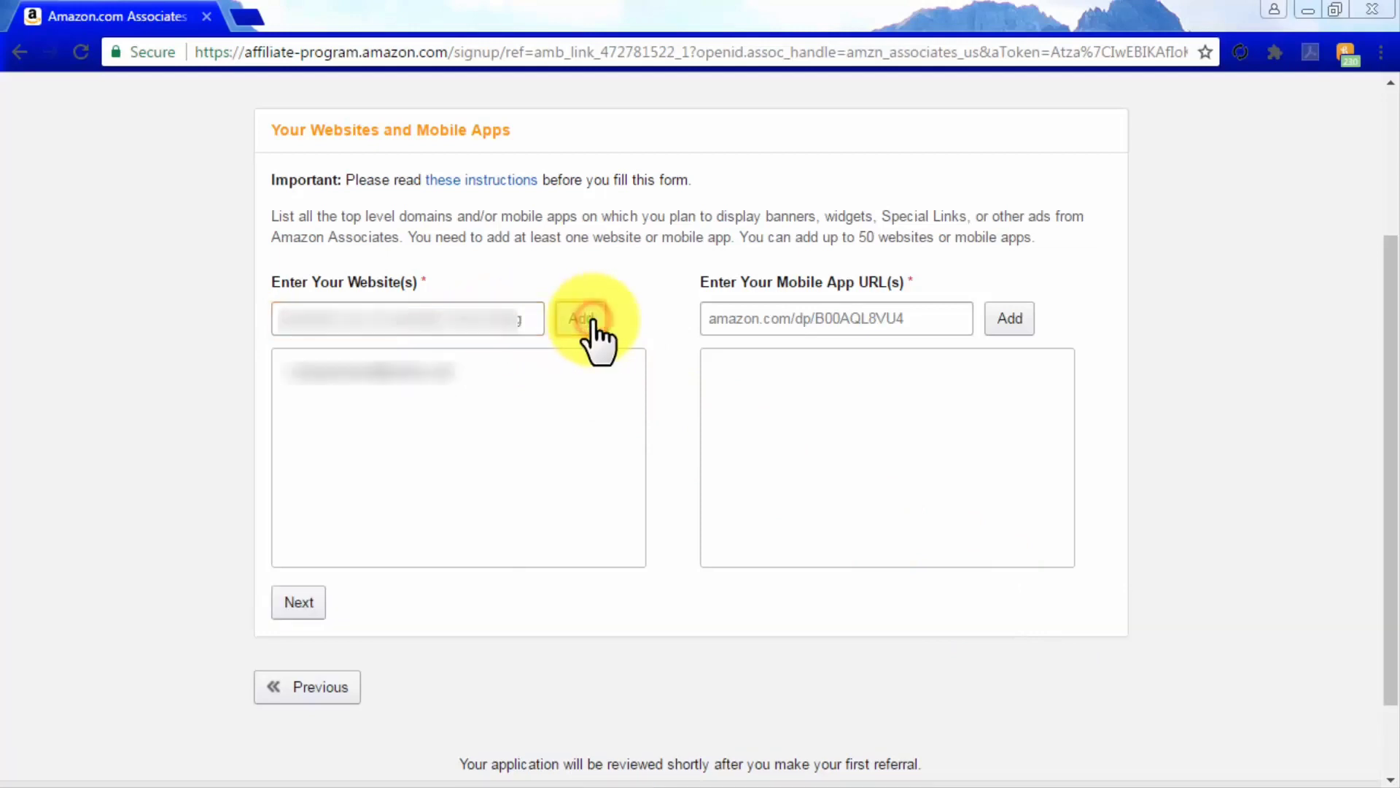
pyautogui.click(296, 604)
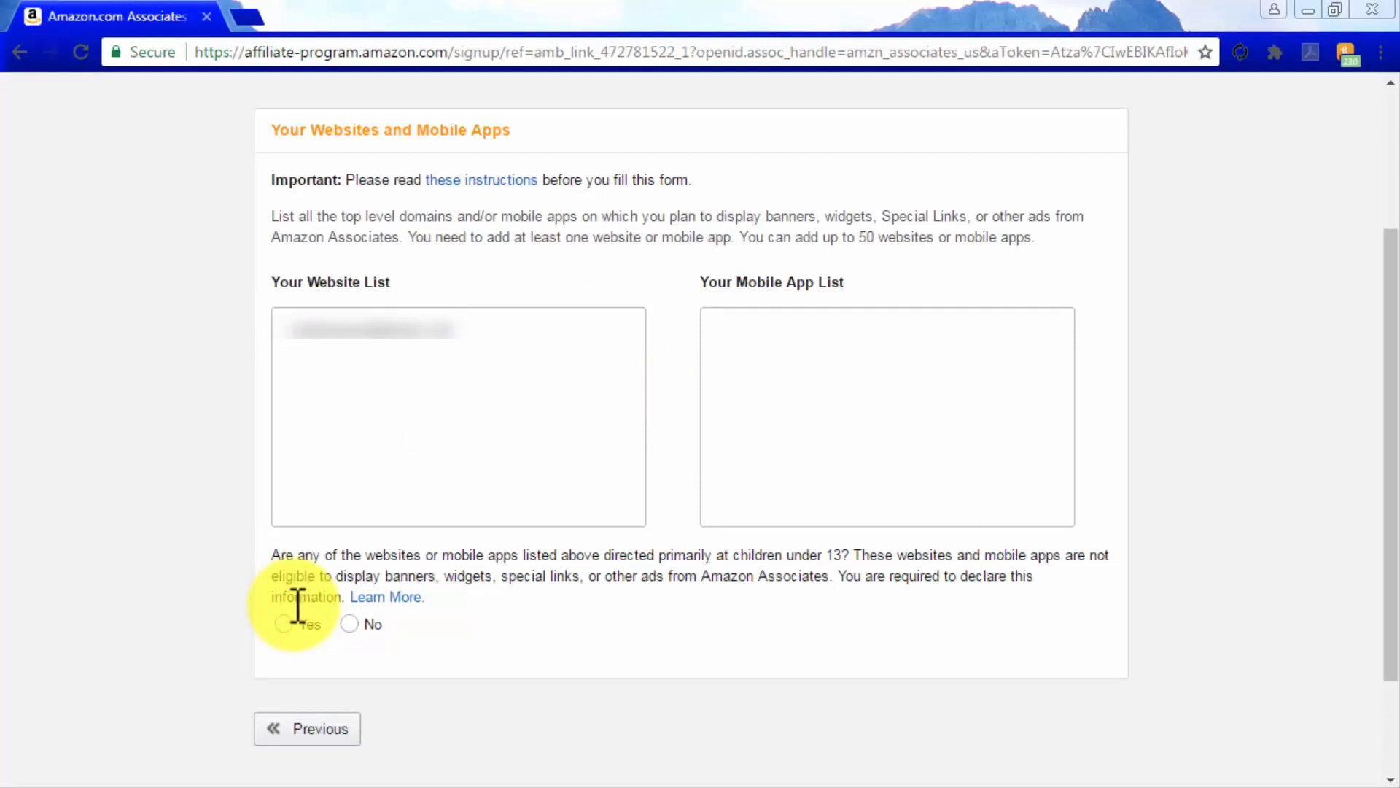
pyautogui.click(348, 625)
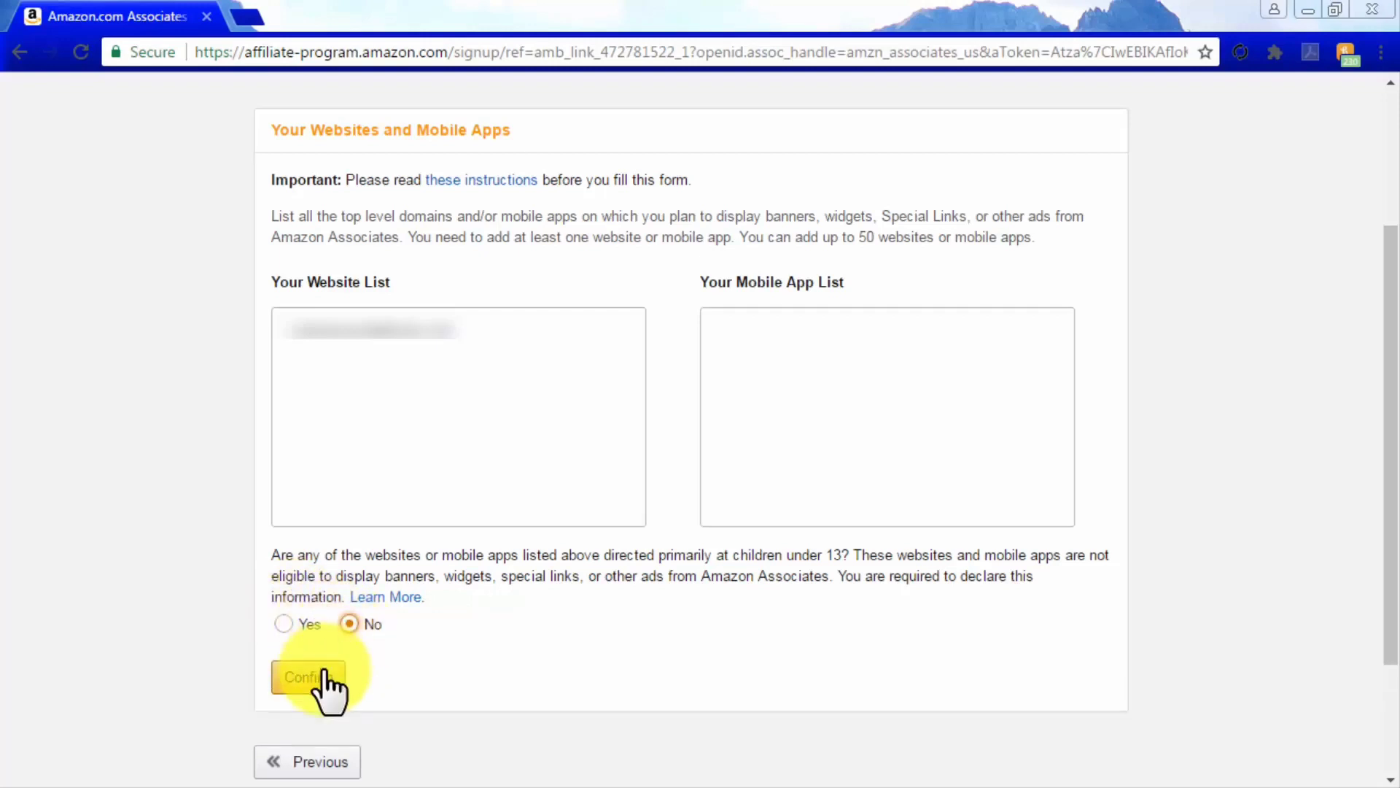
pyautogui.click(325, 675)
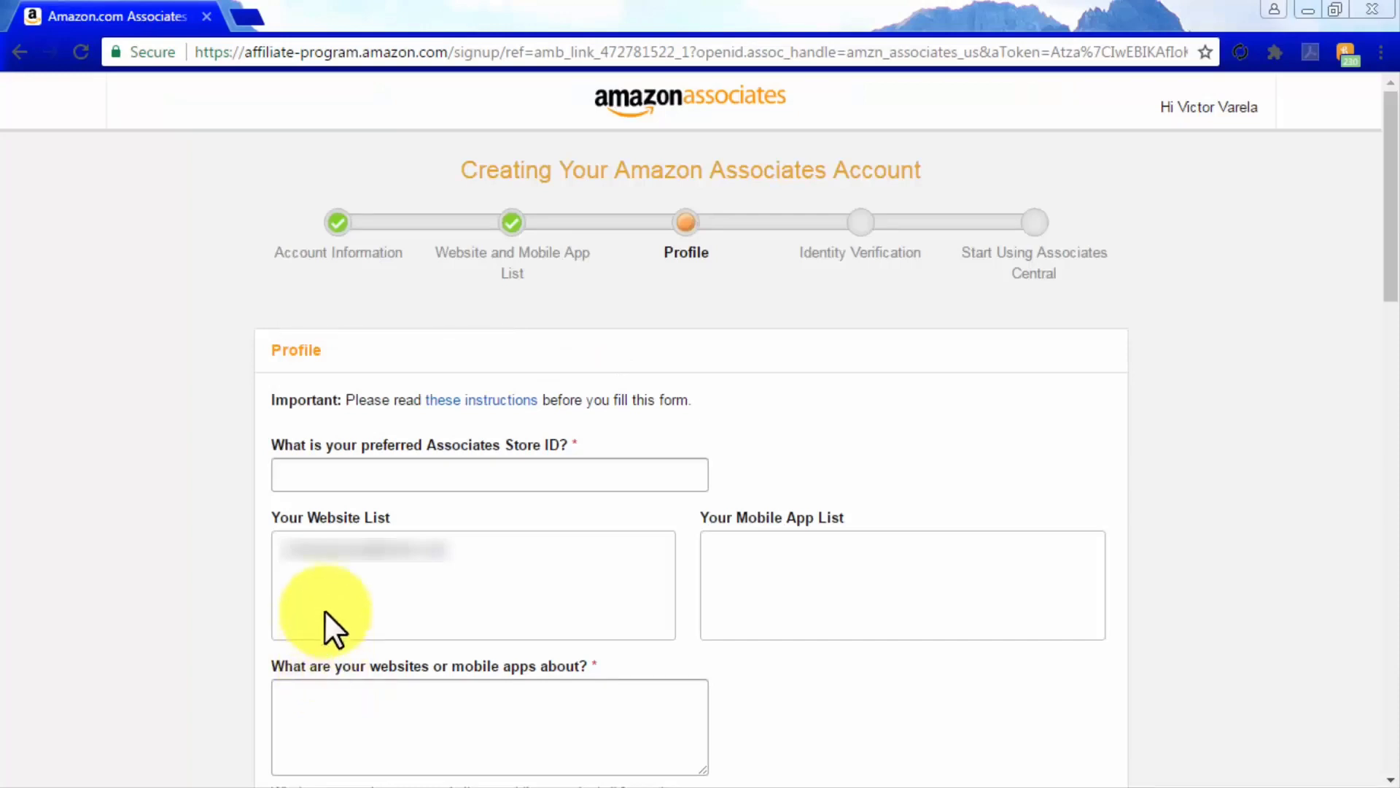
# Enter the preferred Store ID and describe the site as 'The Best Informational Resource For Audiophile Enthusiasts'
pyautogui.click(331, 481)
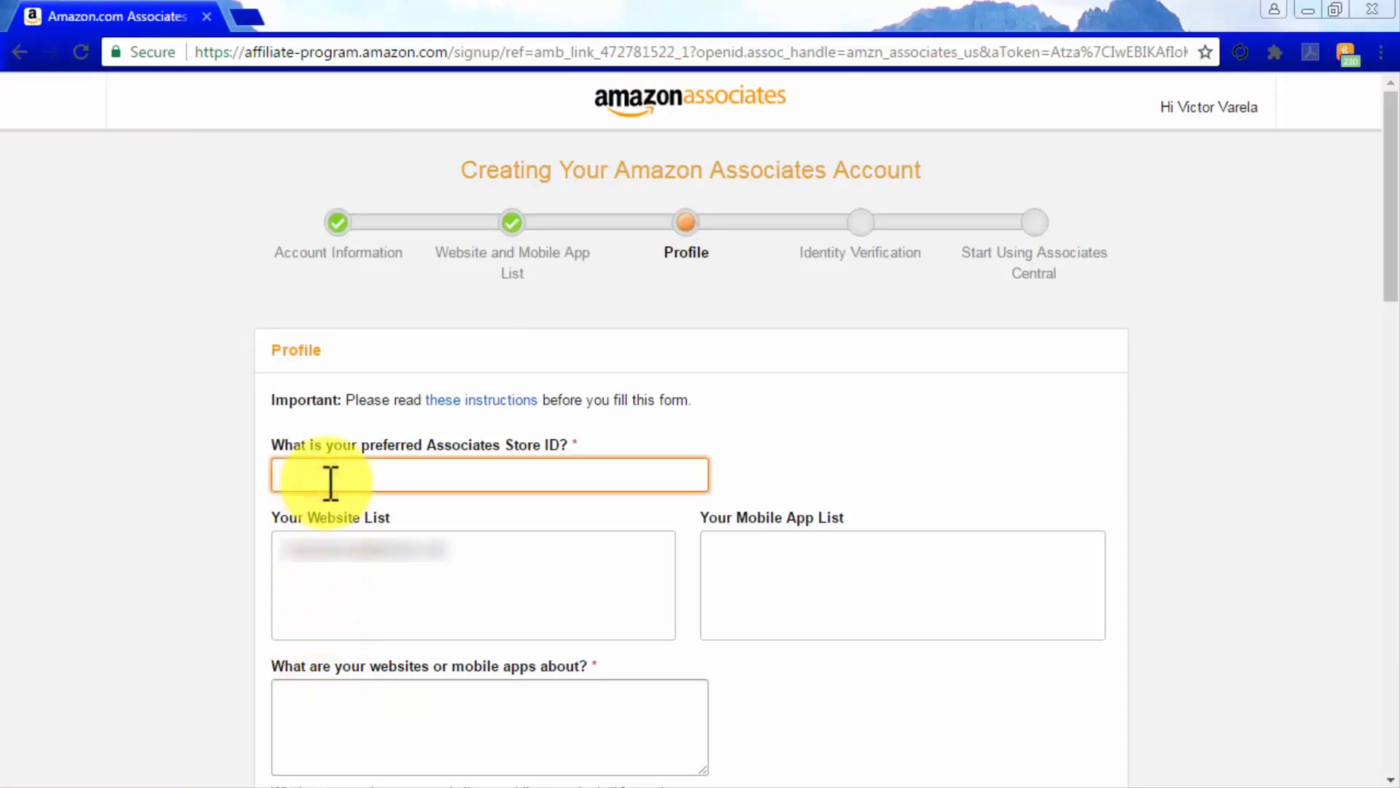
pyautogui.write('stkd')
pyautogui.scroll(-3, 765, 681)
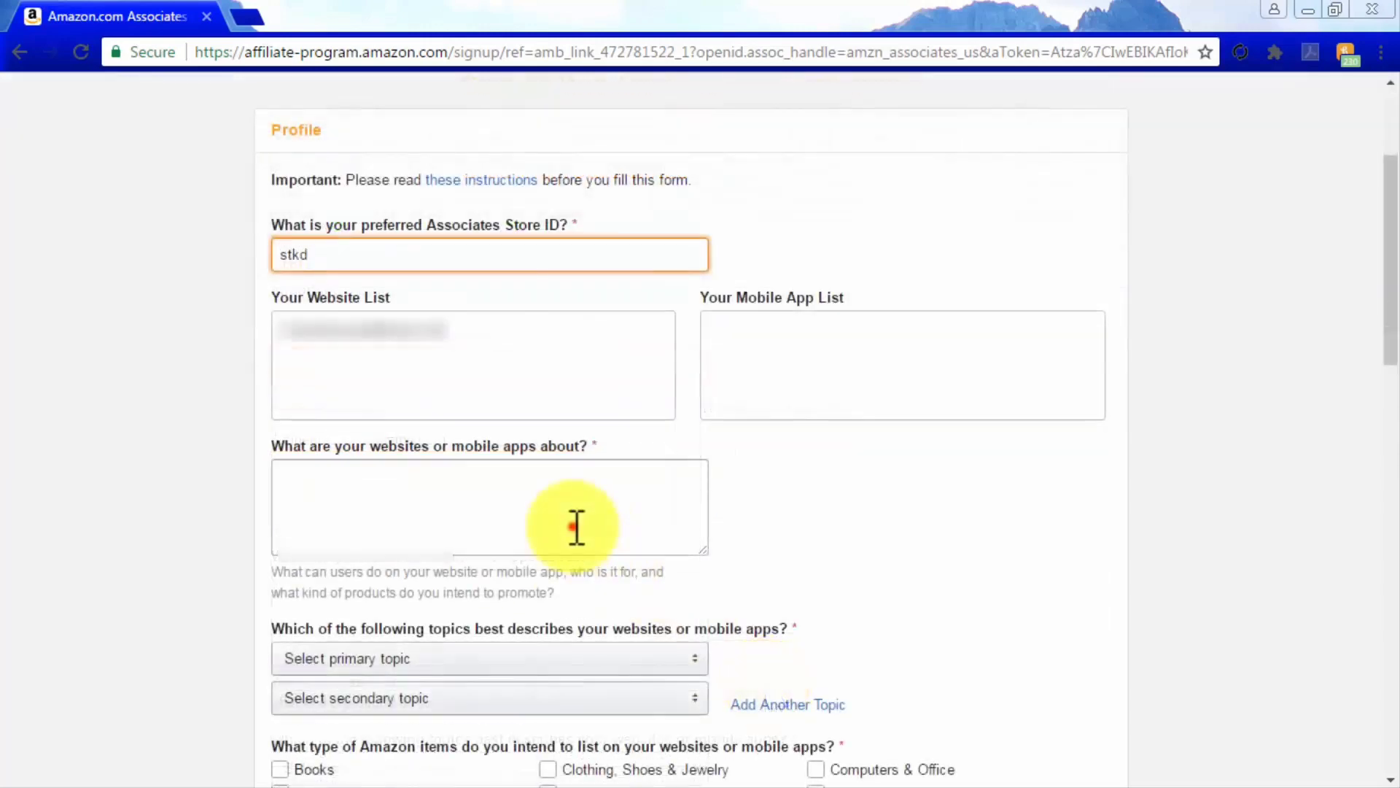
pyautogui.click(576, 526)
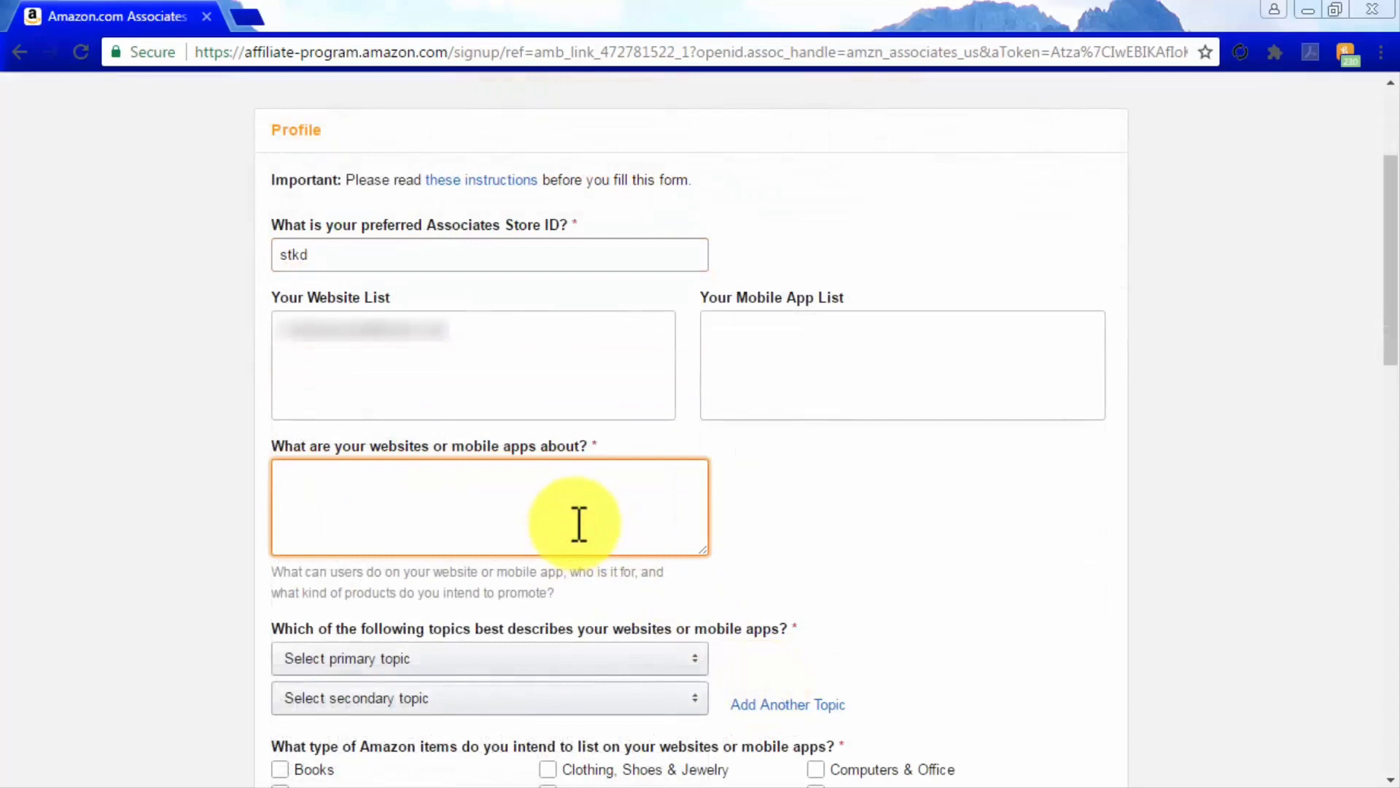
pyautogui.write('The Best Informational Resource For Audiophile Enthusiasts')
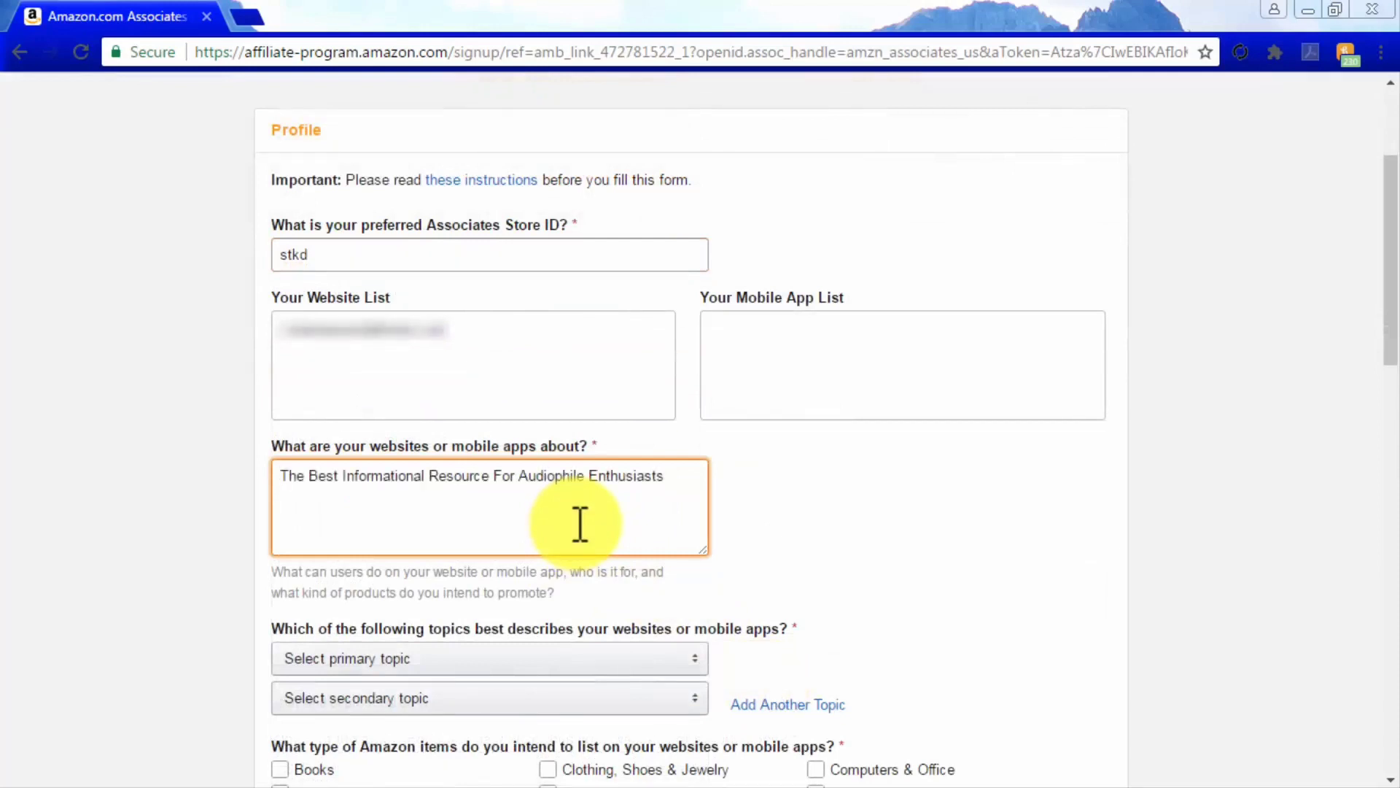
pyautogui.scroll(-3, 579, 523)
# Set the primary topic to Movies/DVDs/TV and the secondary topic to Other
pyautogui.click(642, 437)
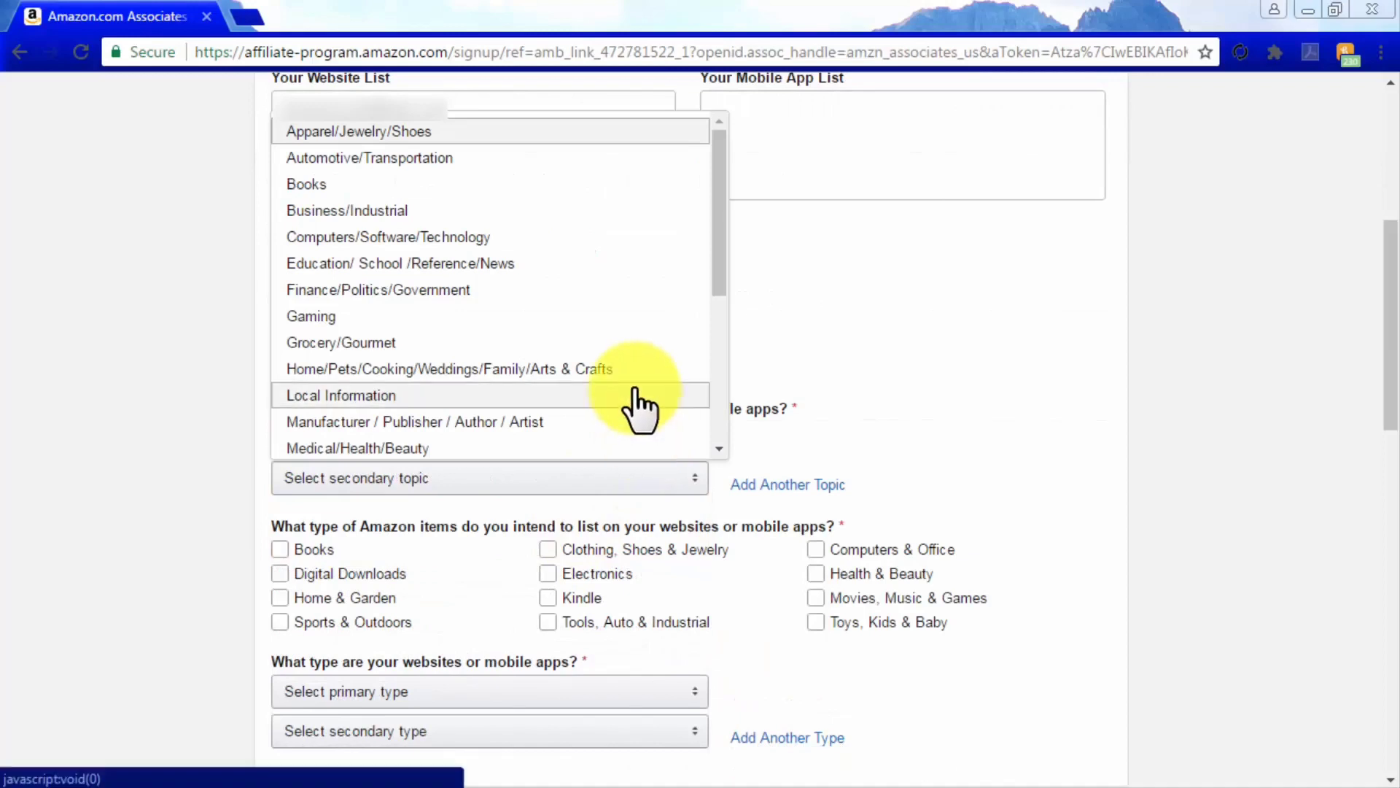
pyautogui.scroll(-4, 642, 434)
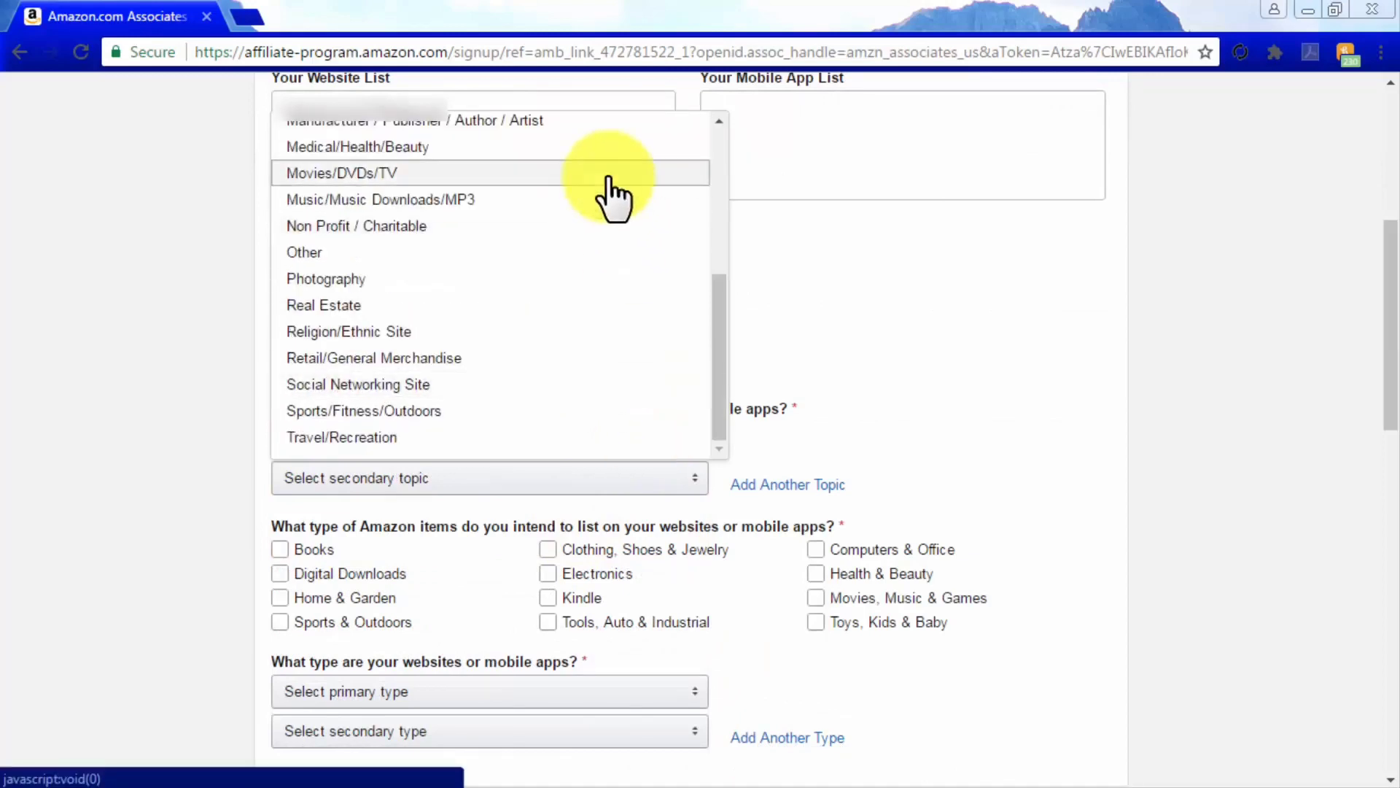
pyautogui.click(606, 175)
pyautogui.click(601, 478)
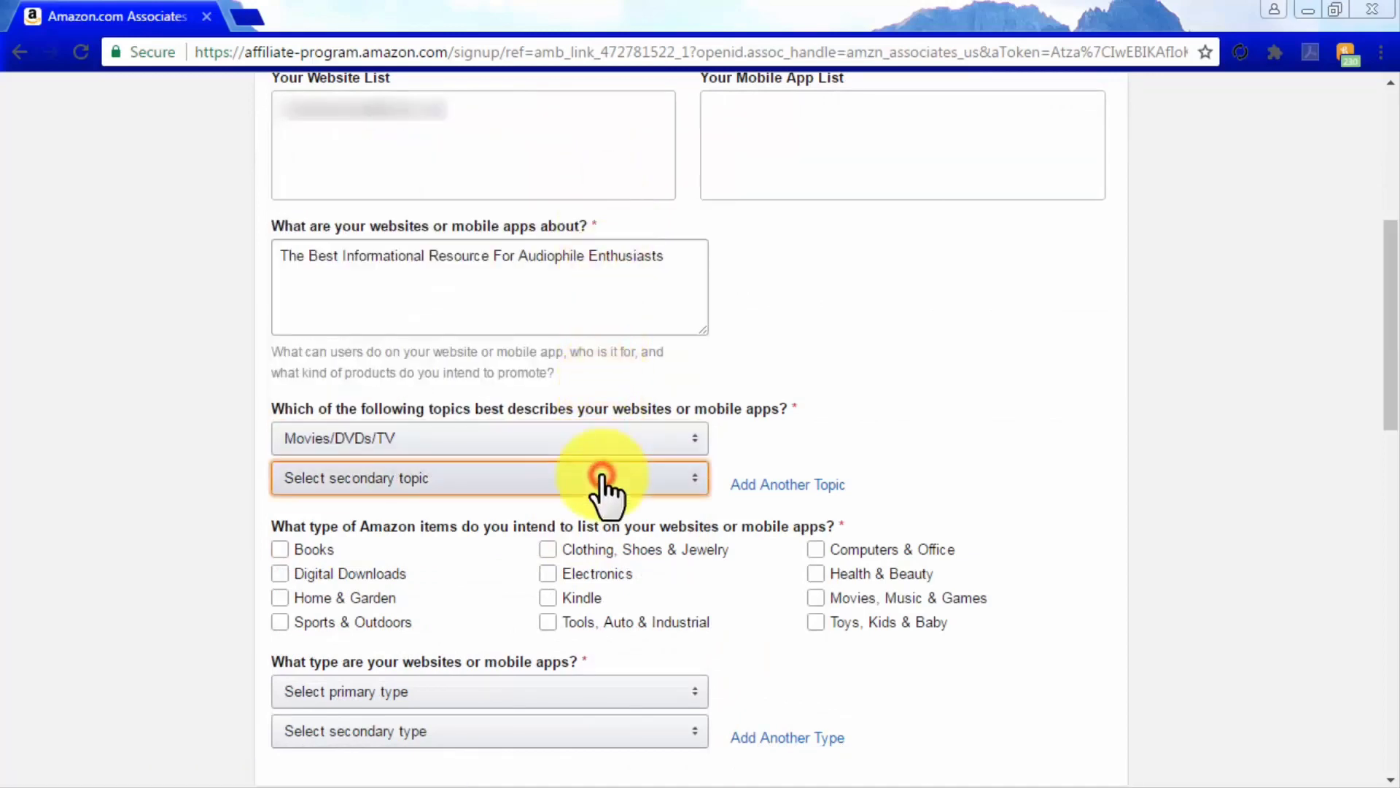
pyautogui.scroll(-3, 603, 482)
pyautogui.click(576, 337)
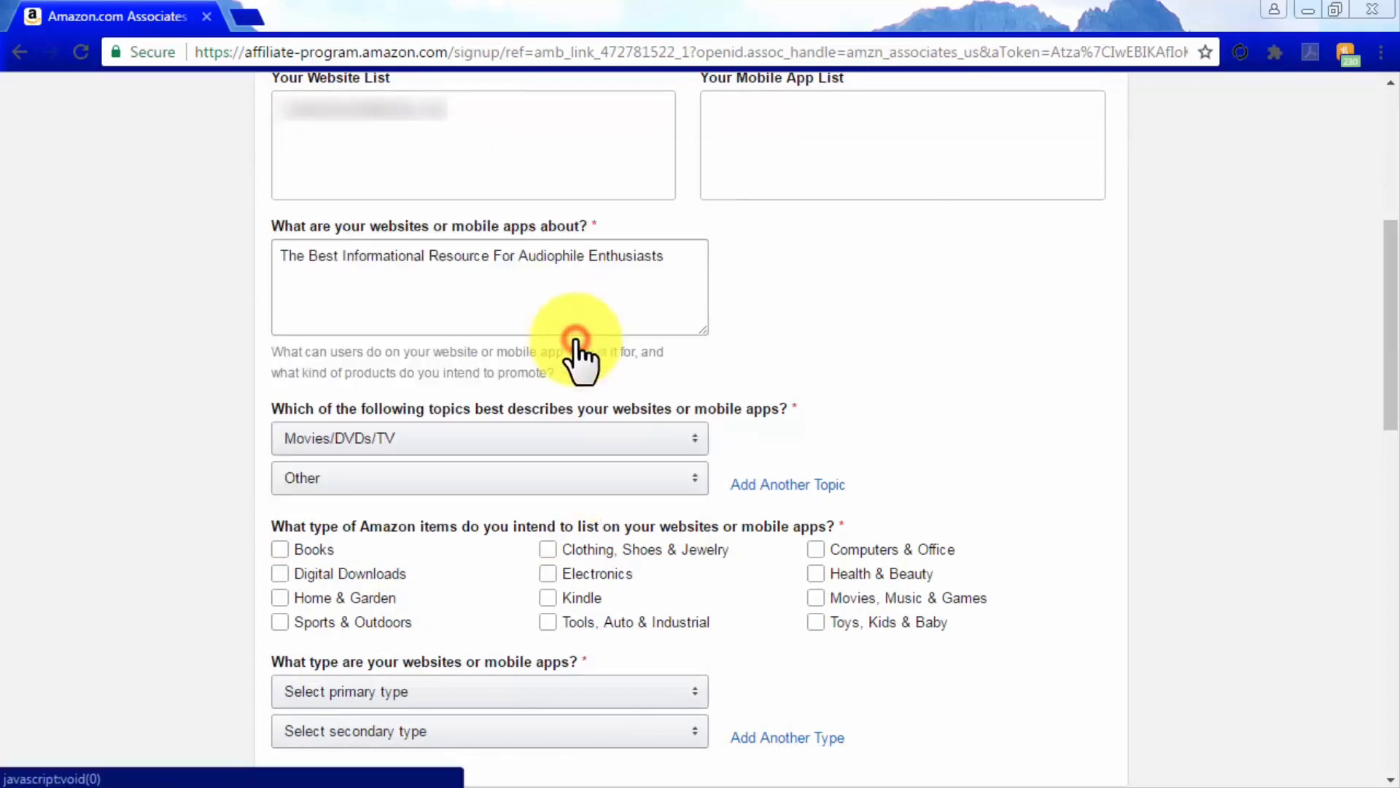
# Mark Health & Beauty, Electronics and Movies, Music & Games as intended item types
pyautogui.click(974, 576)
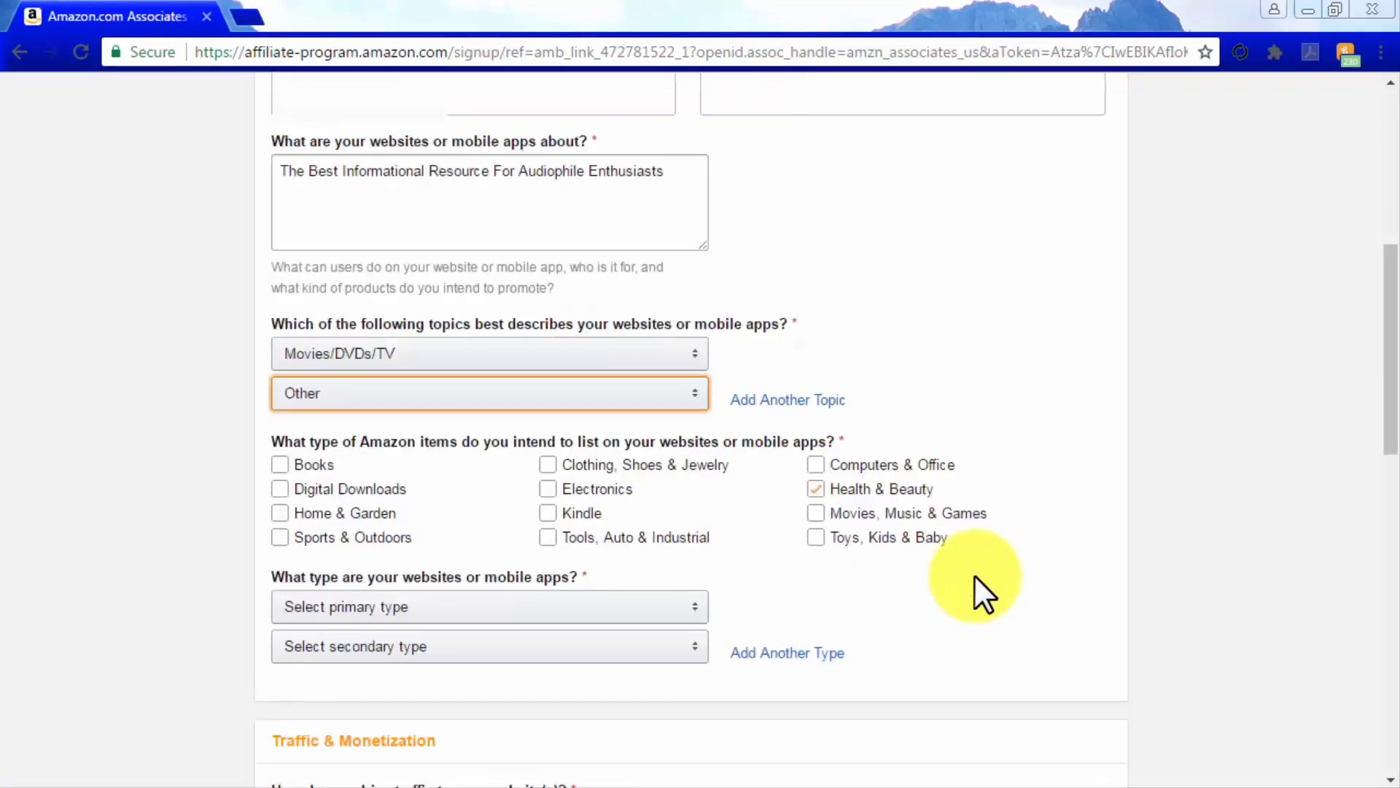
pyautogui.scroll(-1, 975, 576)
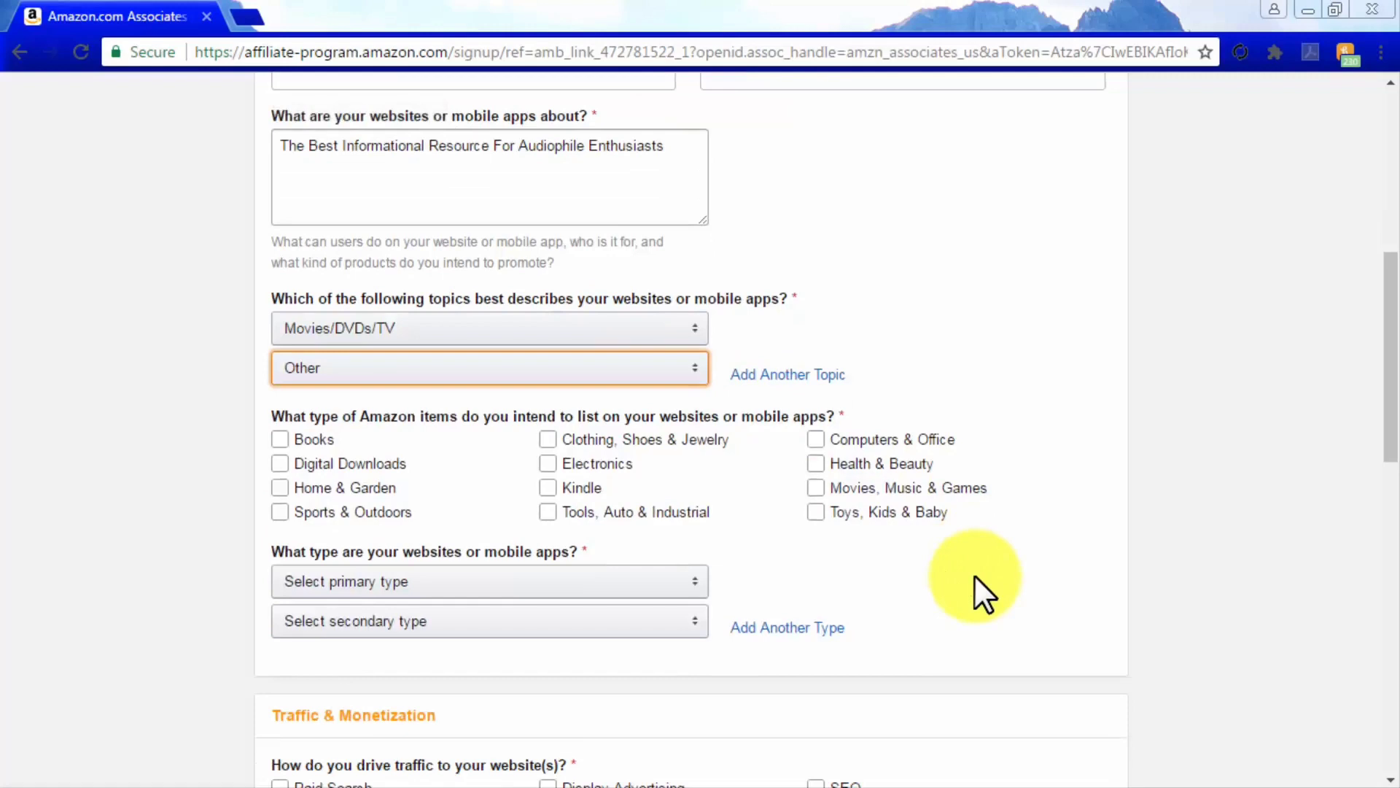
pyautogui.click(548, 463)
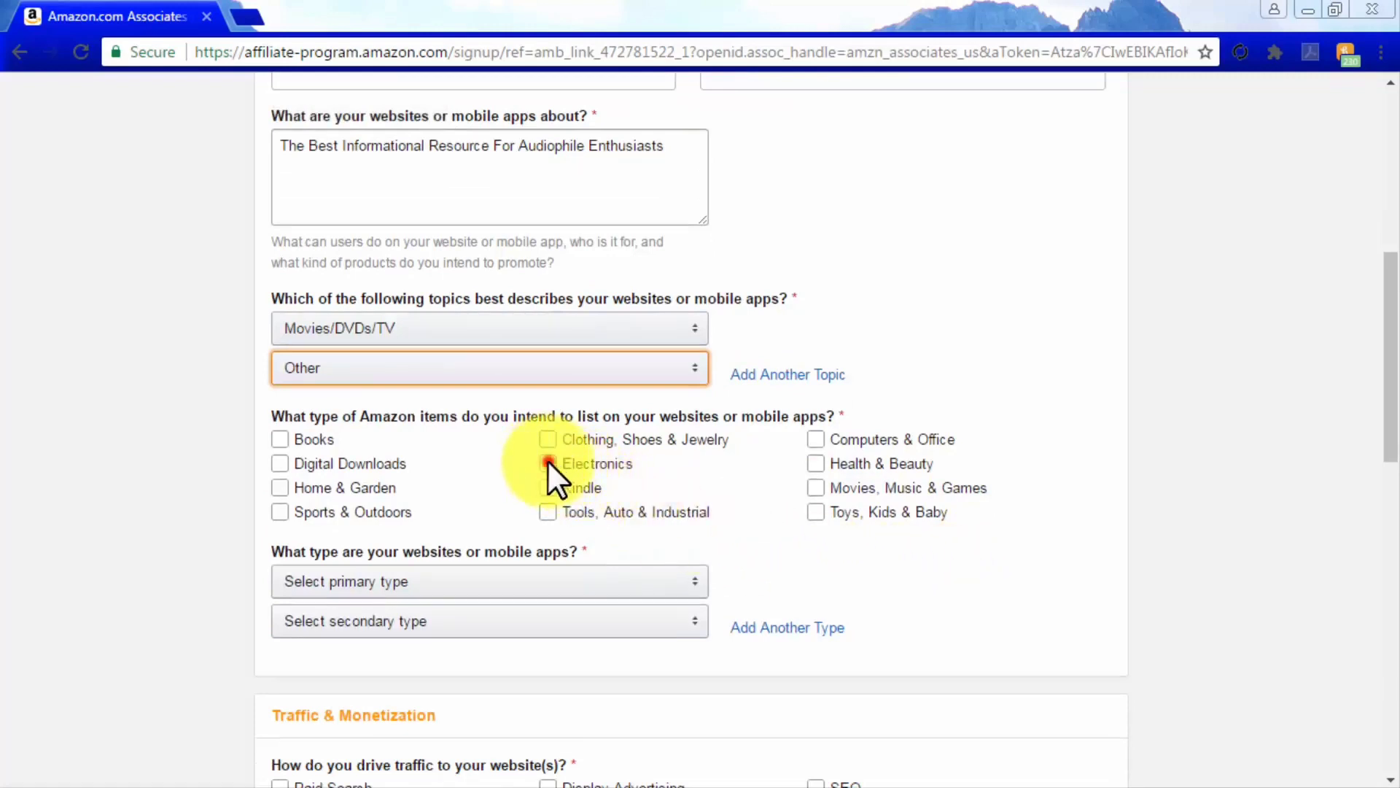
pyautogui.click(815, 487)
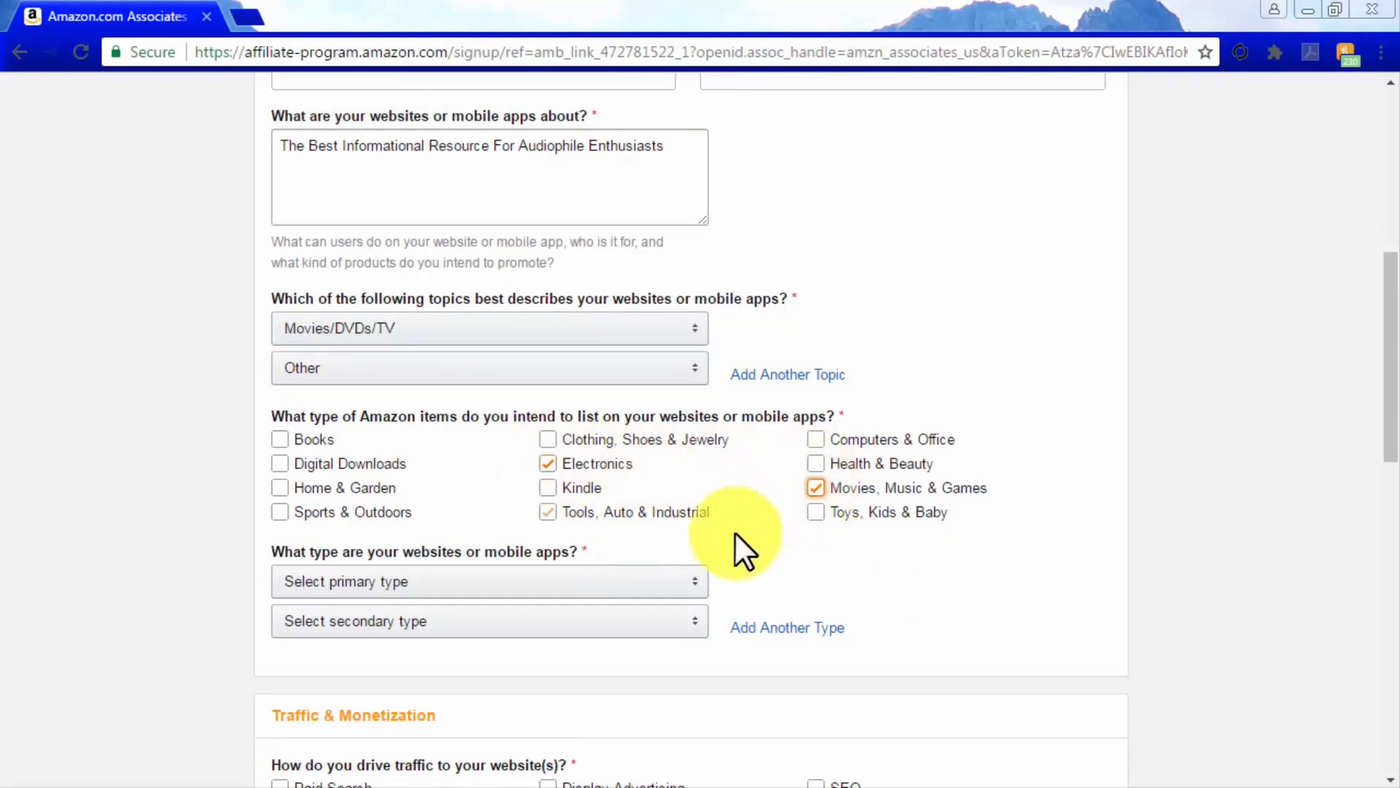
# Set the primary website type to Content or Niche Website and the secondary to Blog
pyautogui.click(680, 581)
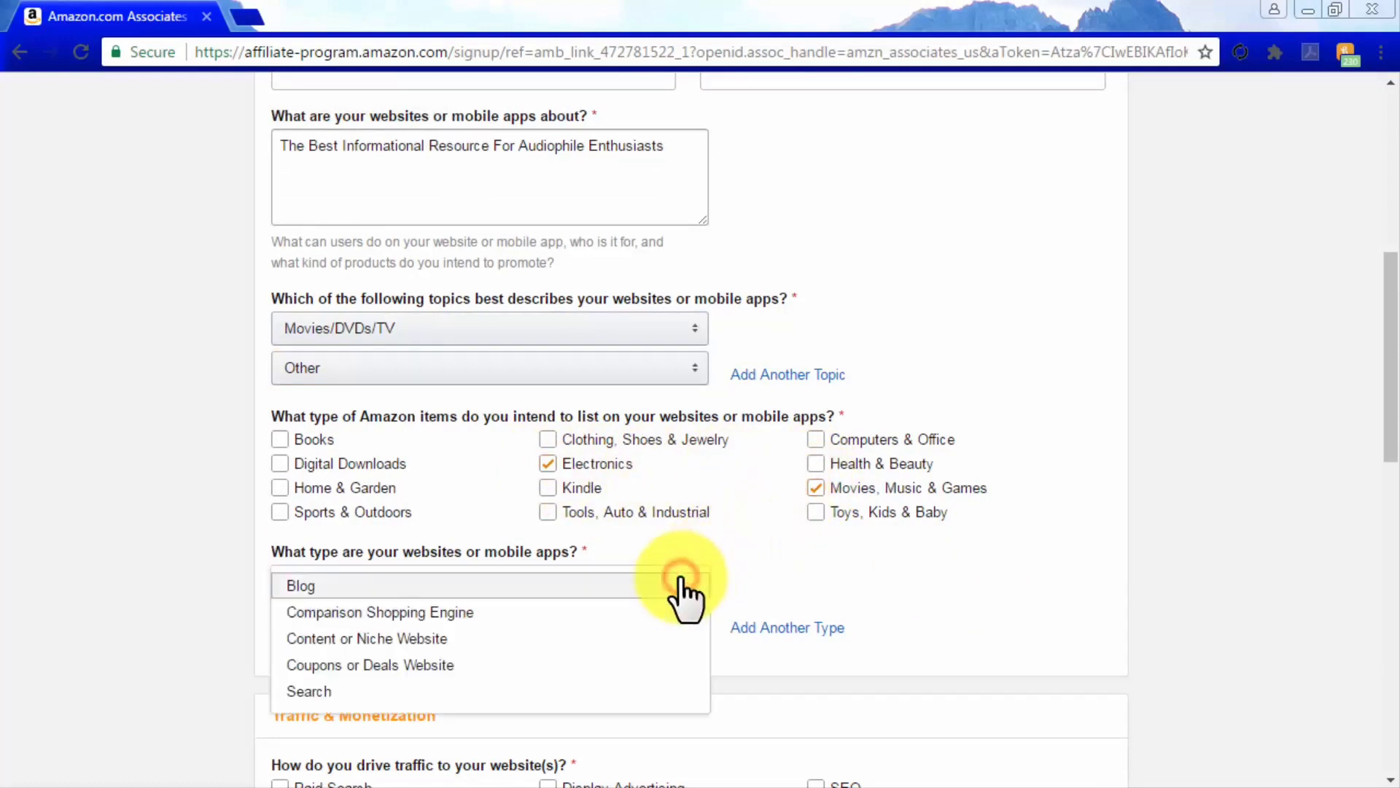
pyautogui.click(666, 642)
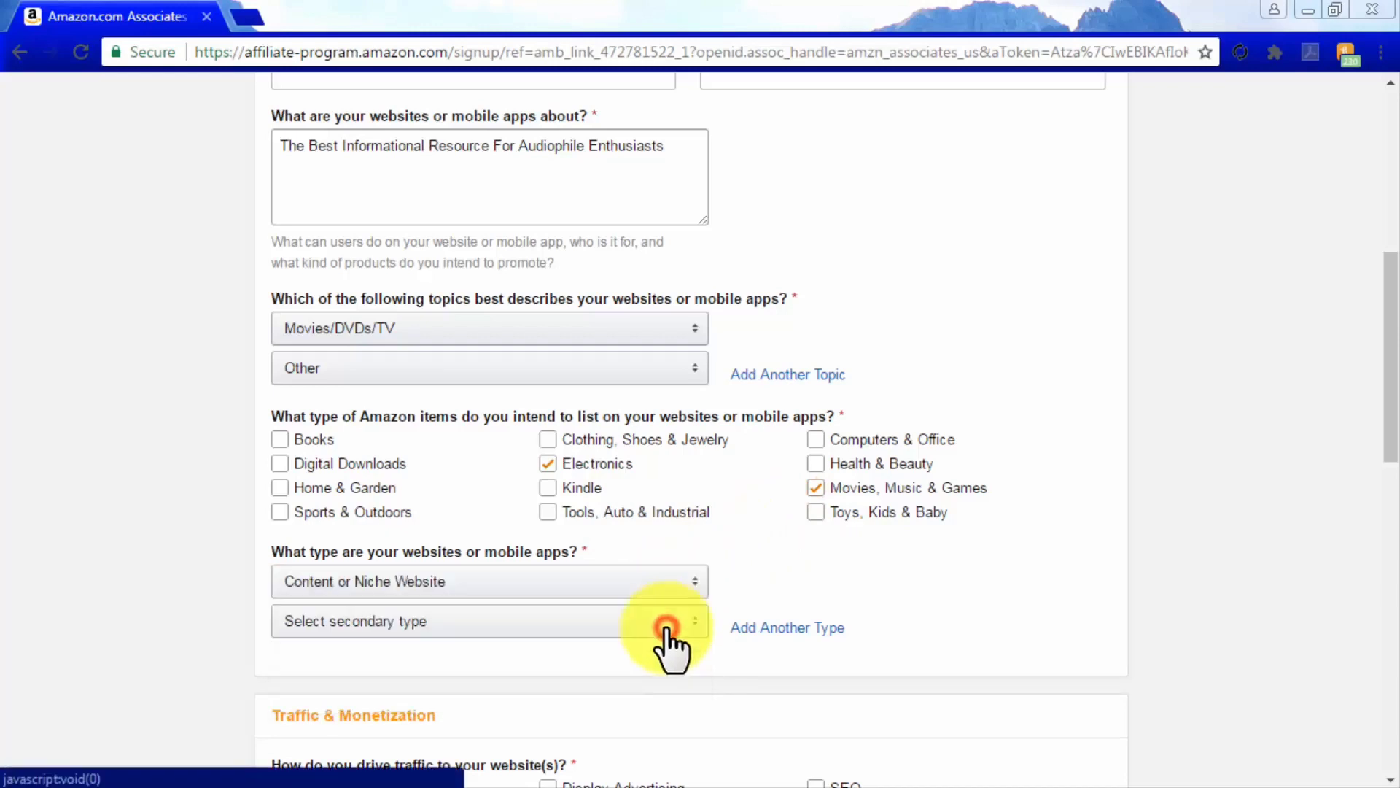
pyautogui.click(668, 623)
pyautogui.click(668, 625)
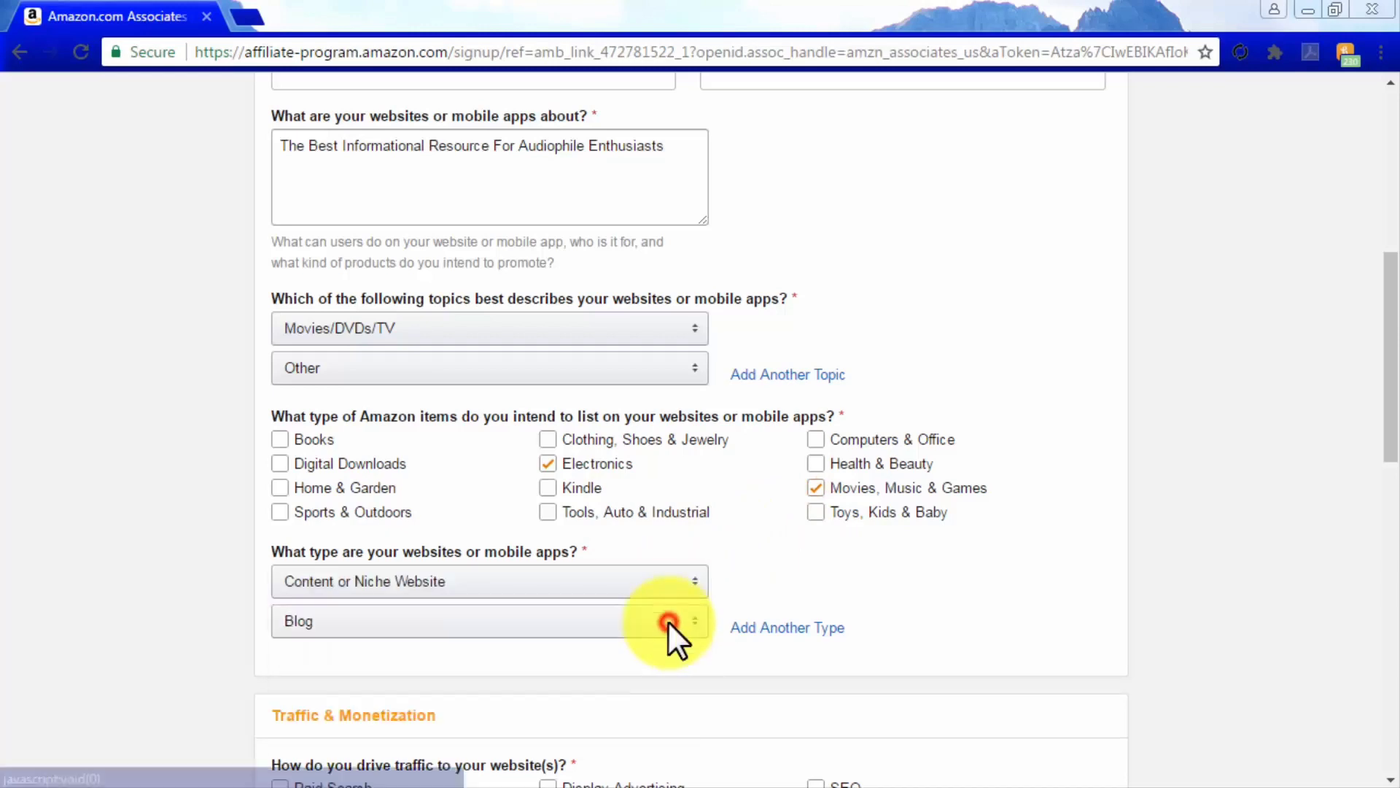
# Mark Email, Social Networks and SEO as traffic sources
pyautogui.scroll(-5, 891, 623)
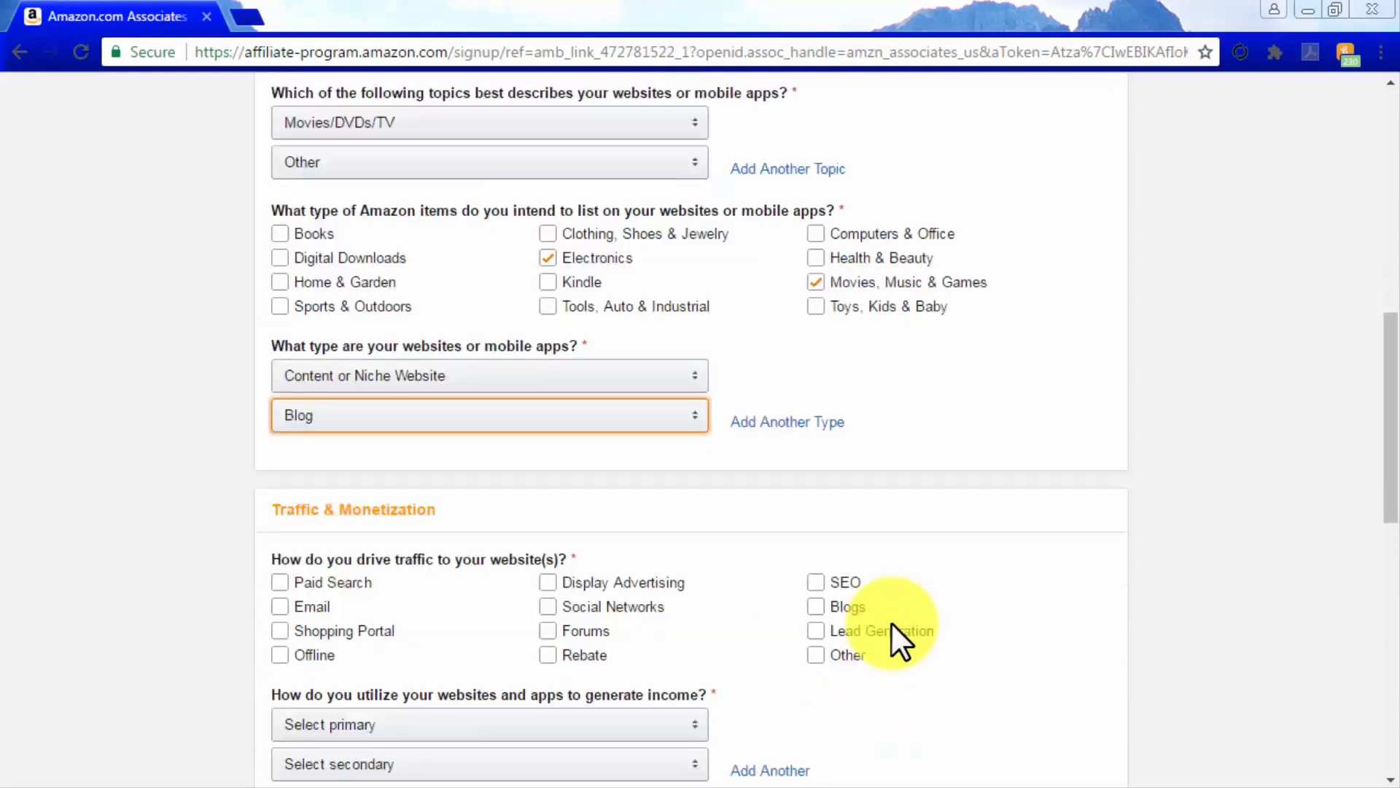
pyautogui.scroll(-1, 891, 623)
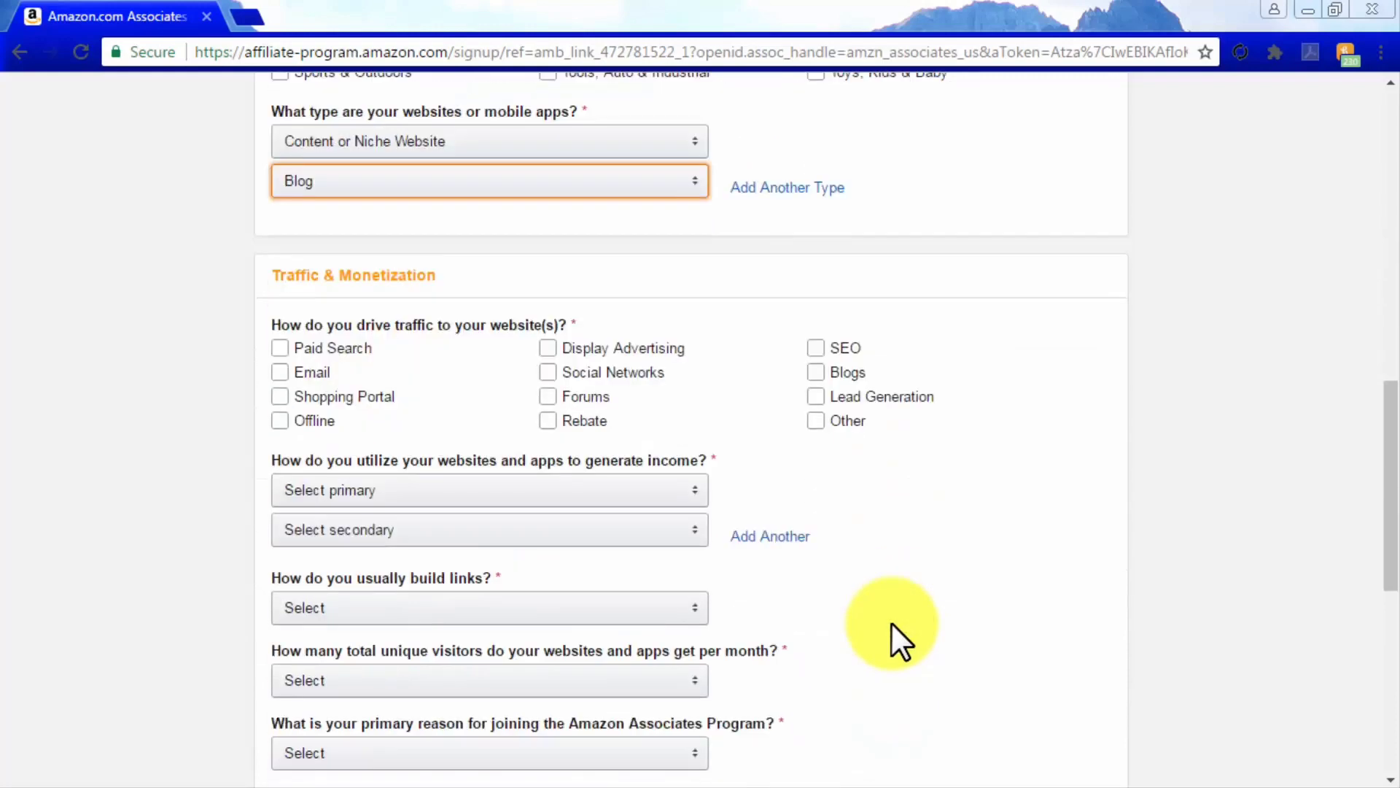
pyautogui.scroll(1, 891, 623)
pyautogui.scroll(-1, 891, 623)
pyautogui.click(283, 371)
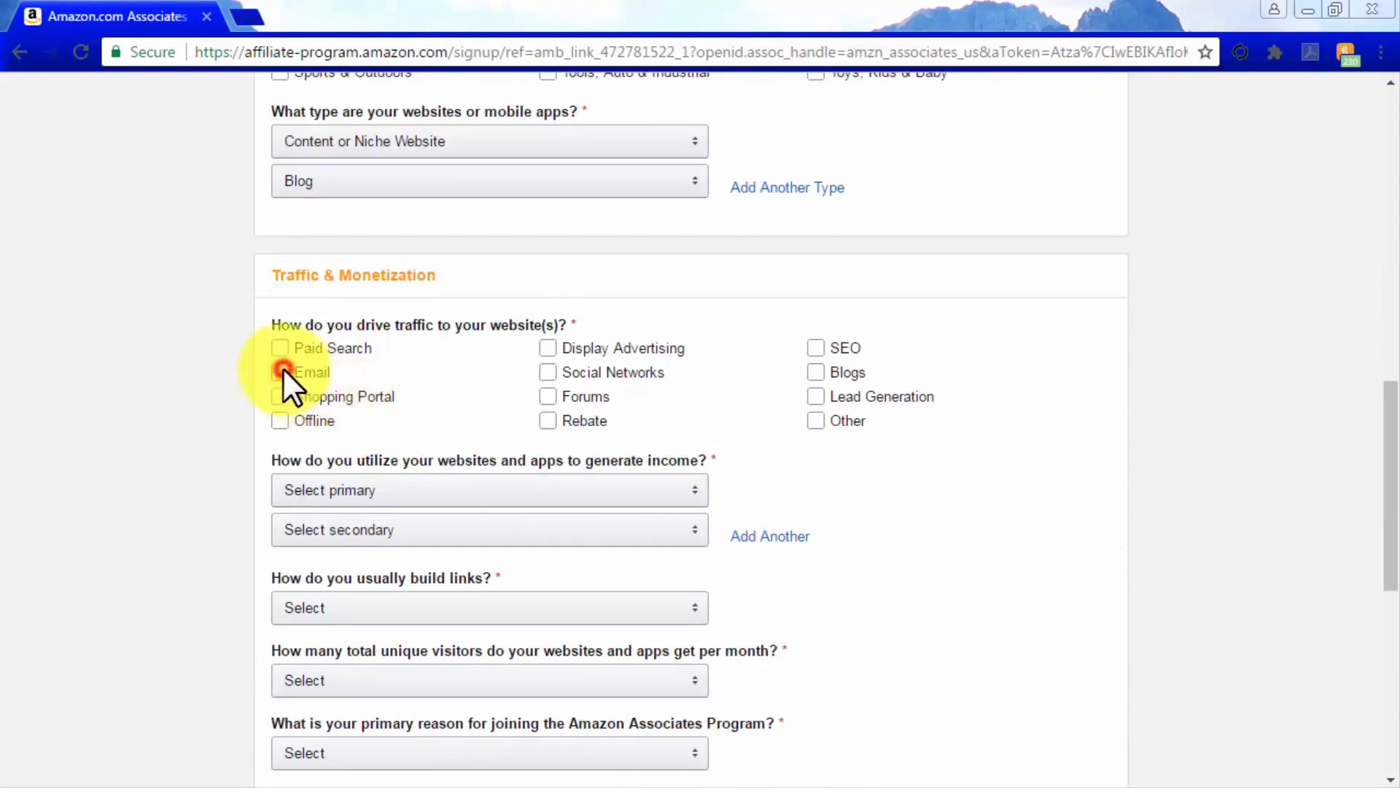
pyautogui.click(547, 372)
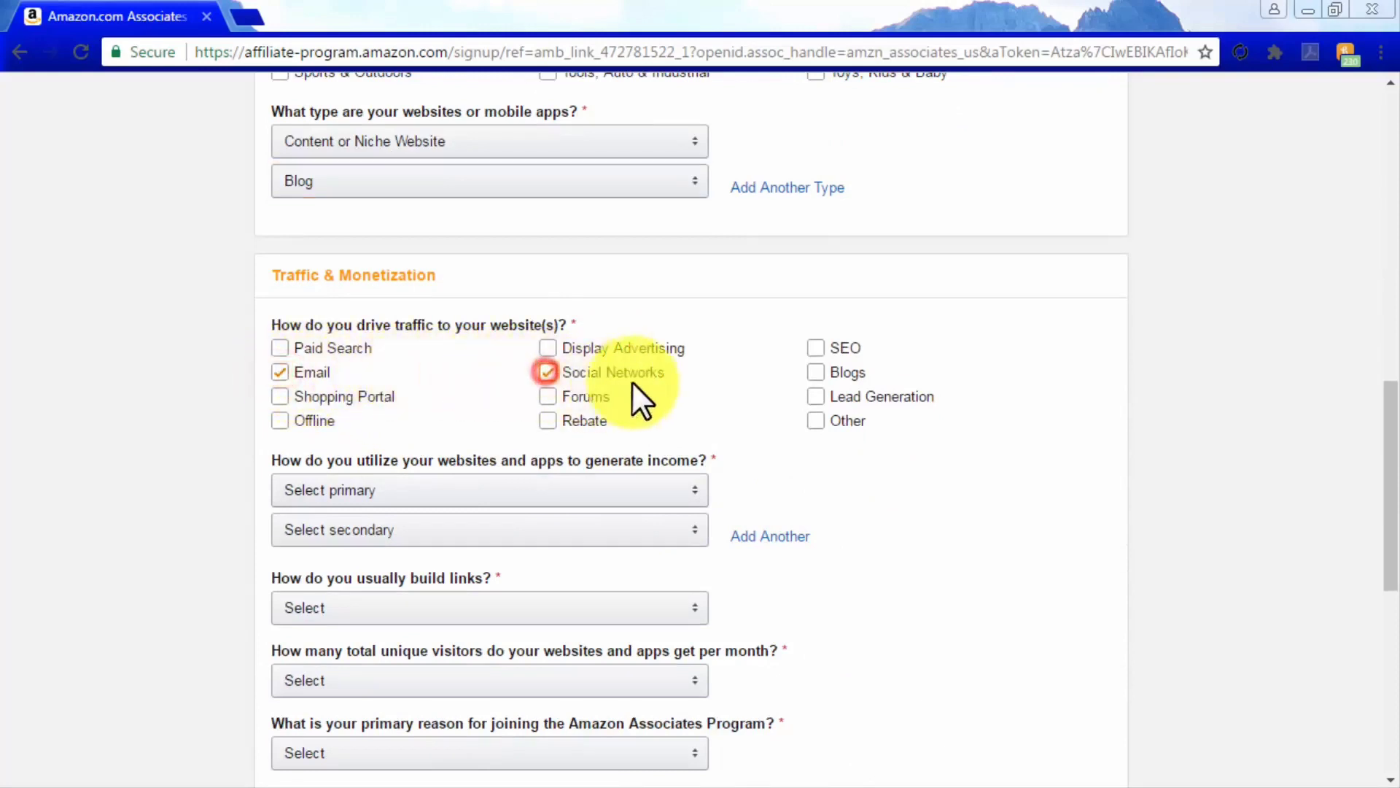
pyautogui.click(815, 348)
pyautogui.click(816, 396)
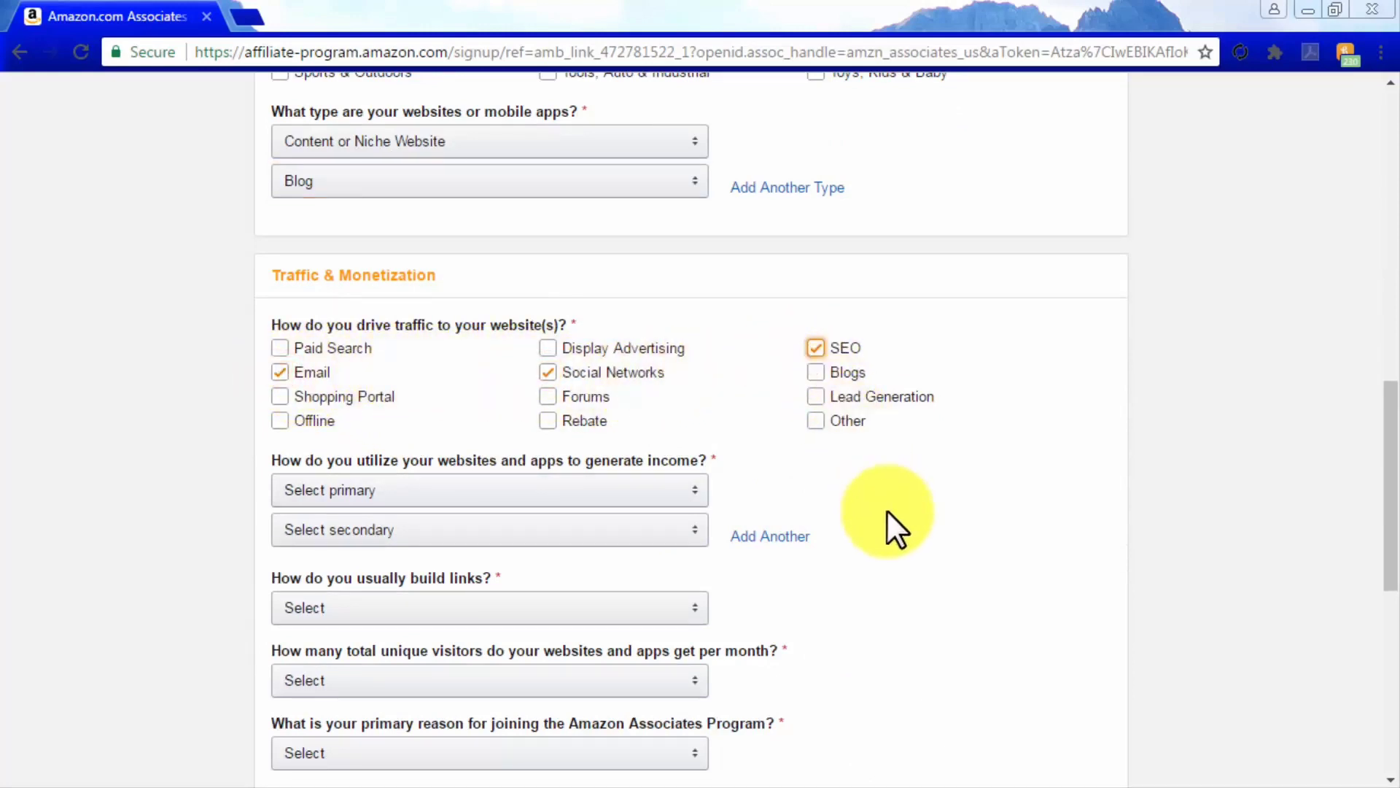
# Answer that Amazon Associates is the only monetization and links are built with a Content Management System
pyautogui.click(672, 489)
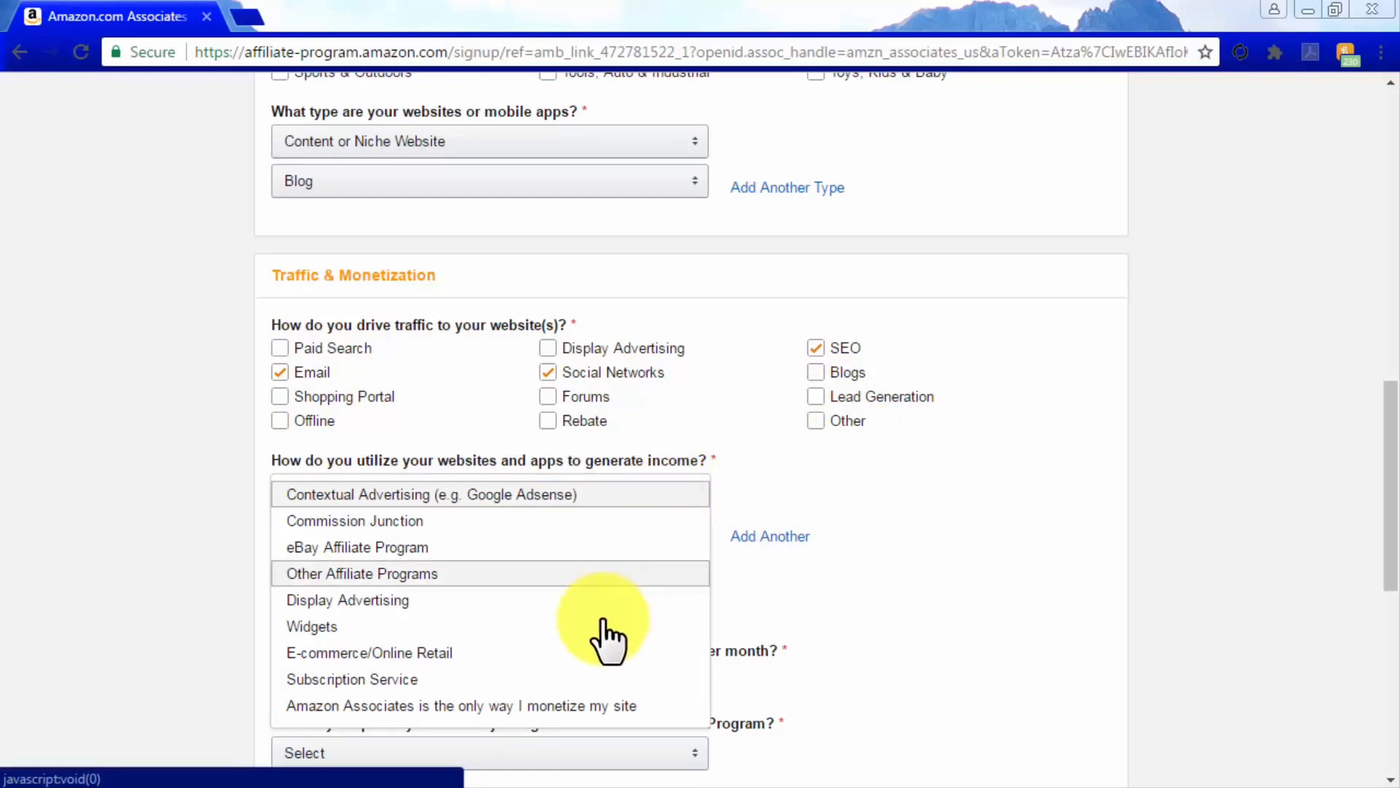
pyautogui.click(554, 705)
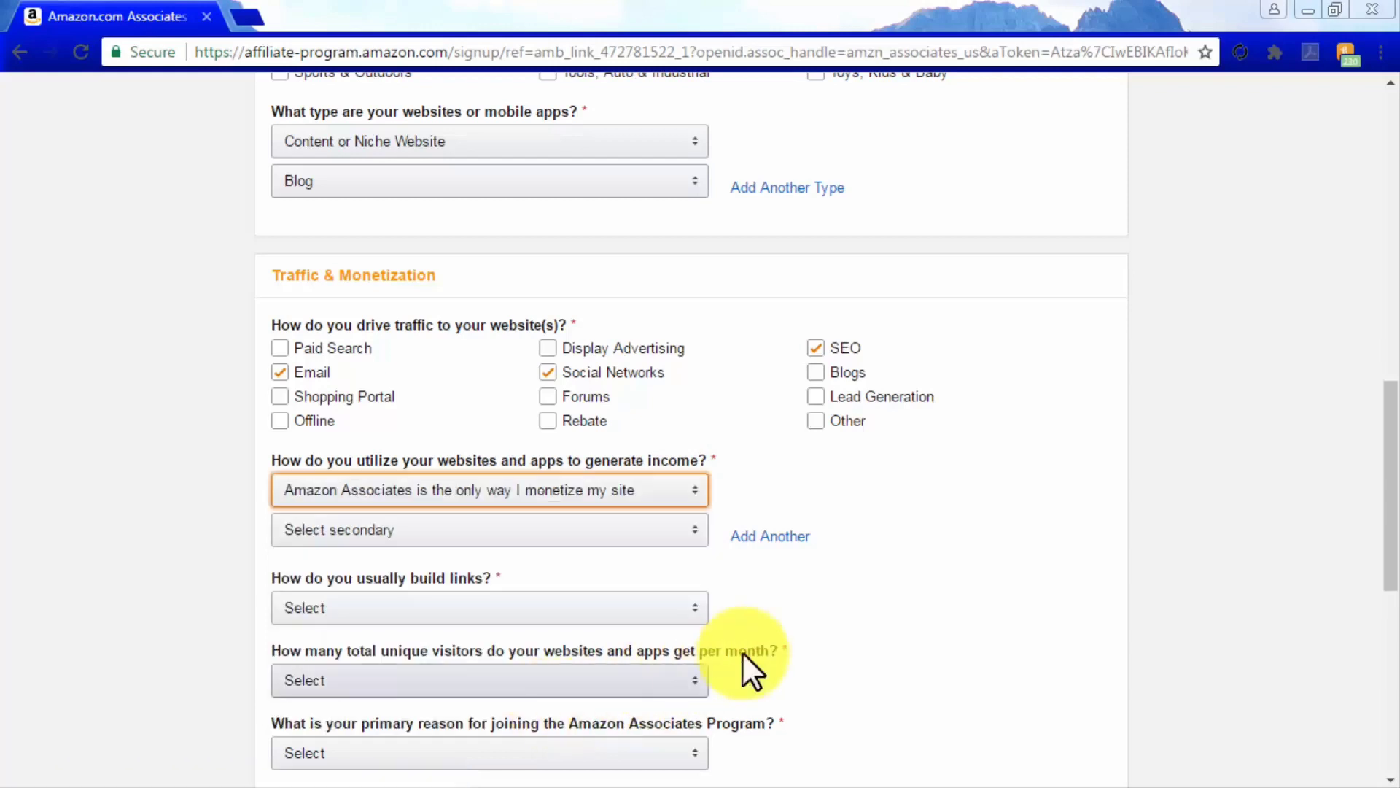
pyautogui.scroll(-2, 905, 580)
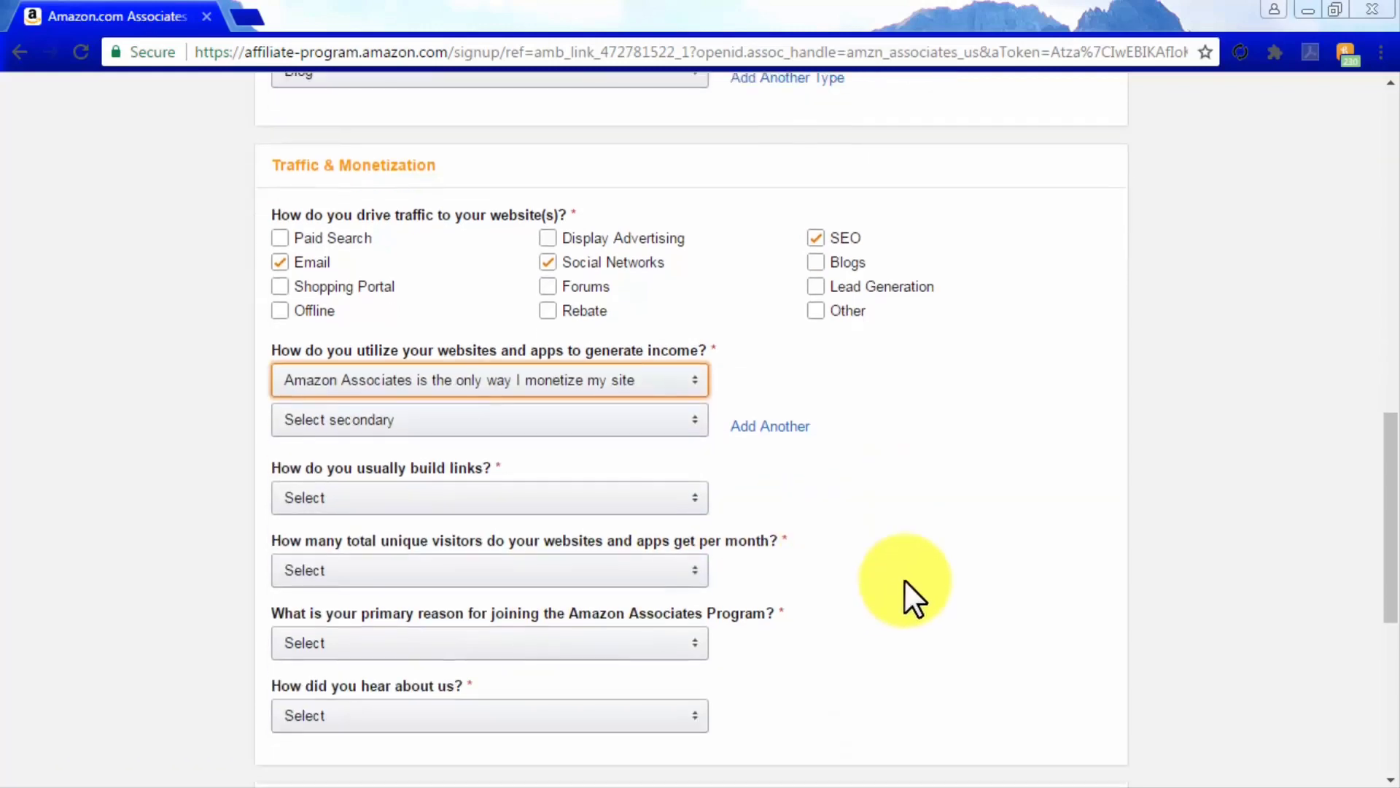
pyautogui.scroll(-3, 904, 580)
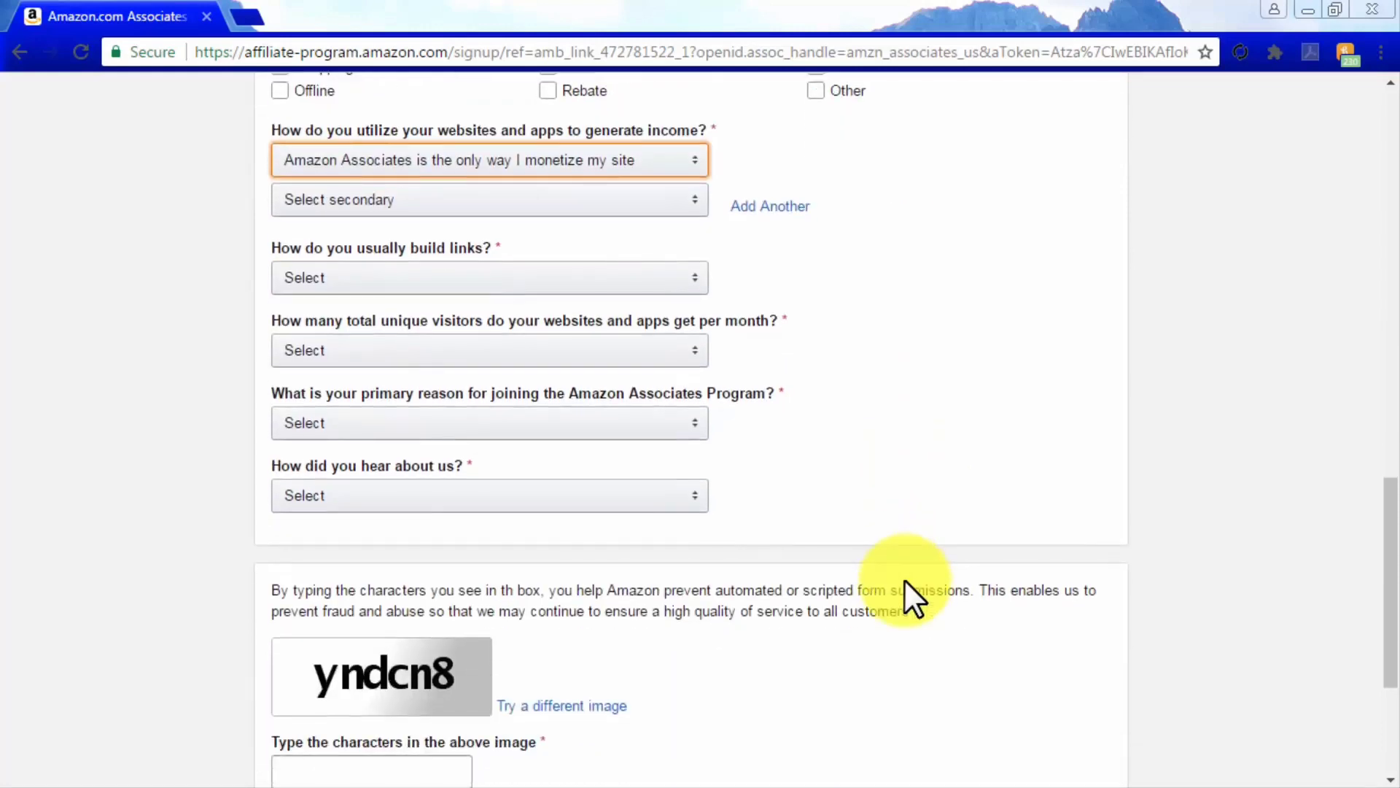
pyautogui.click(648, 280)
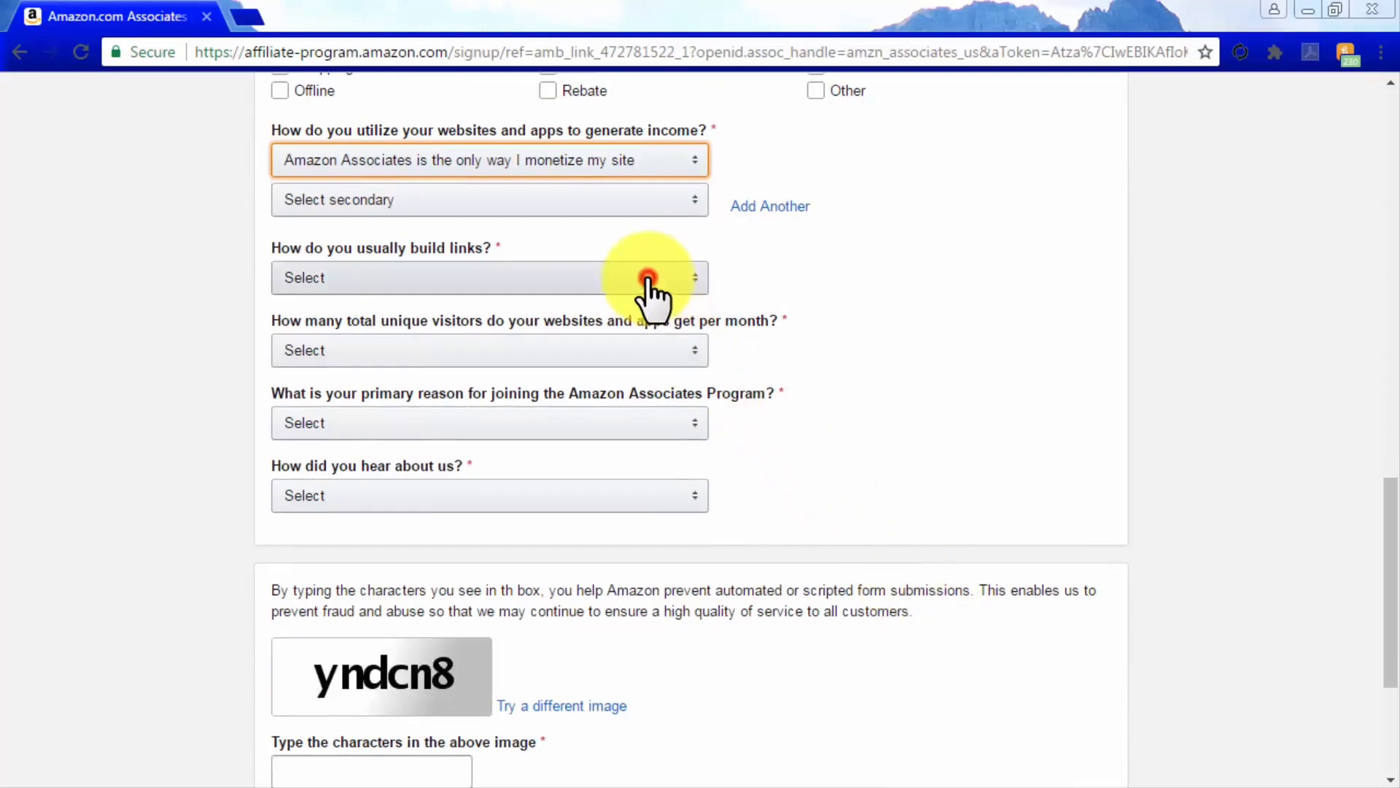
pyautogui.click(642, 309)
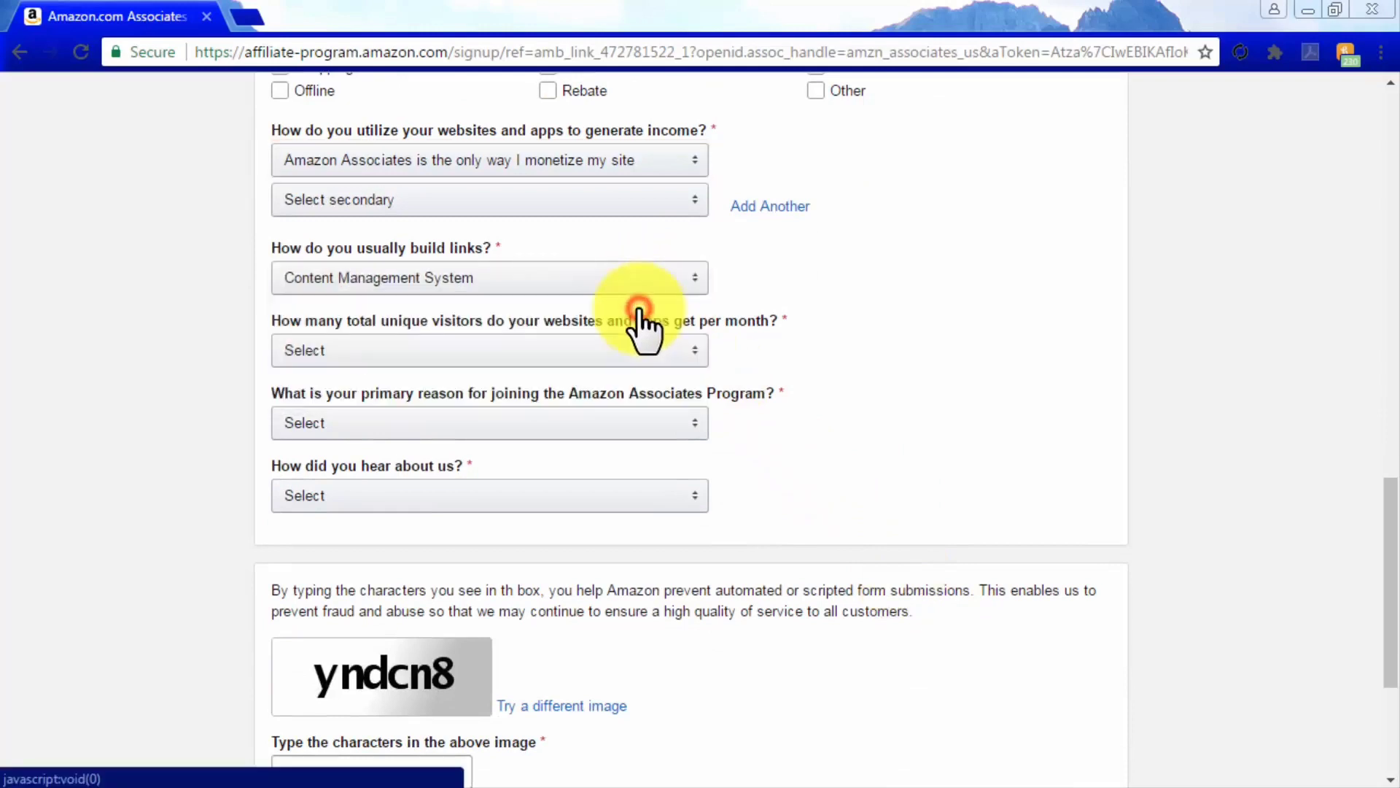
# Set monthly visitors to 5,001–50,000, reason To monetize my site, and referral From the Amazon.com Website
pyautogui.click(628, 353)
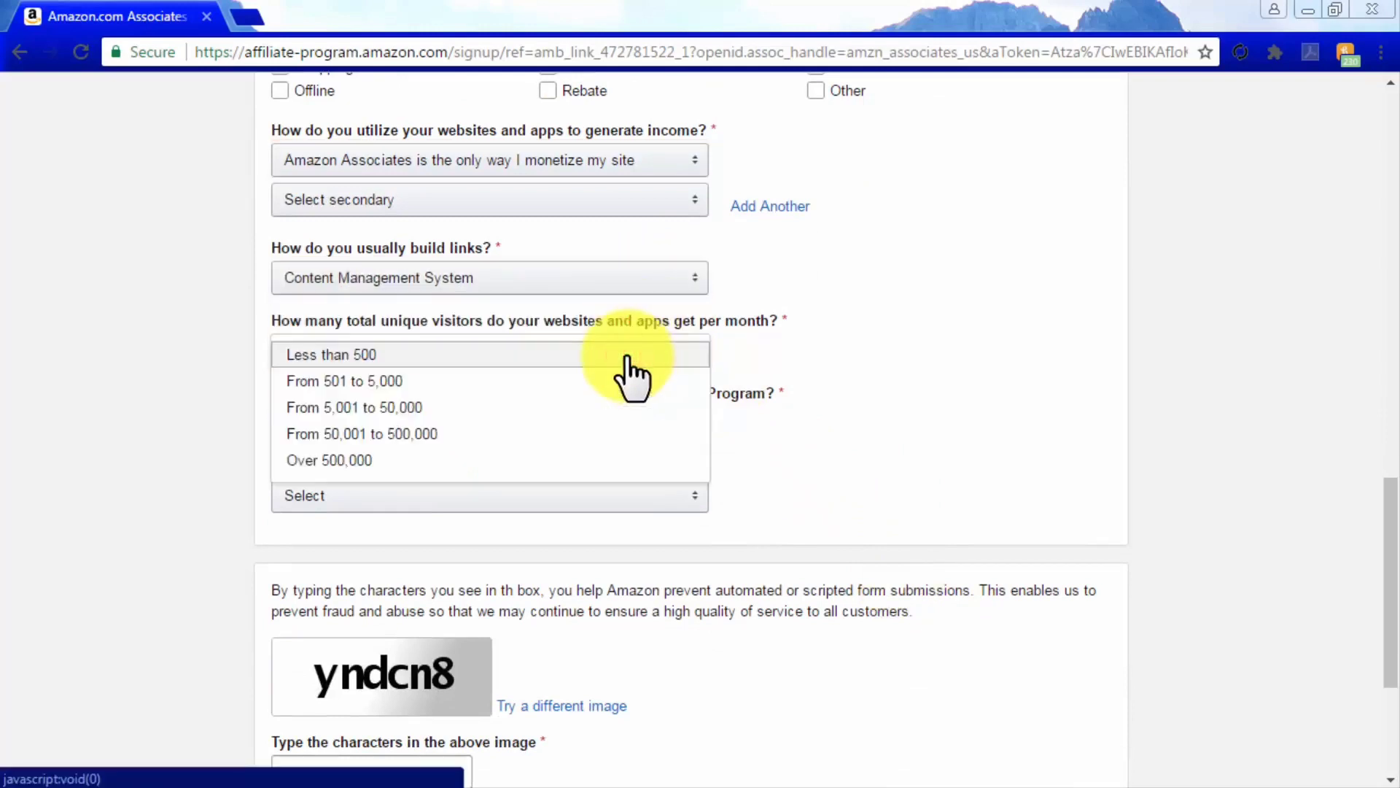
pyautogui.click(615, 407)
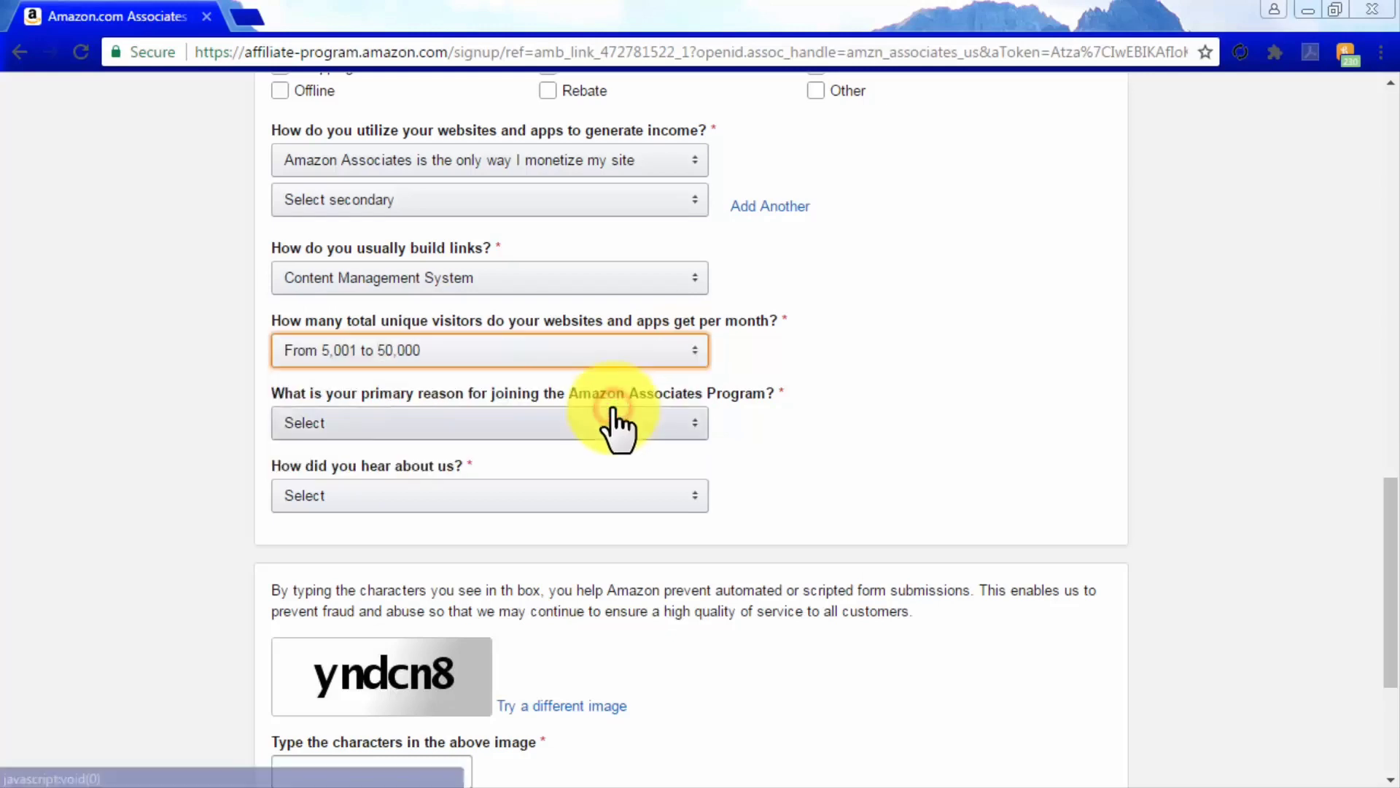
pyautogui.click(616, 426)
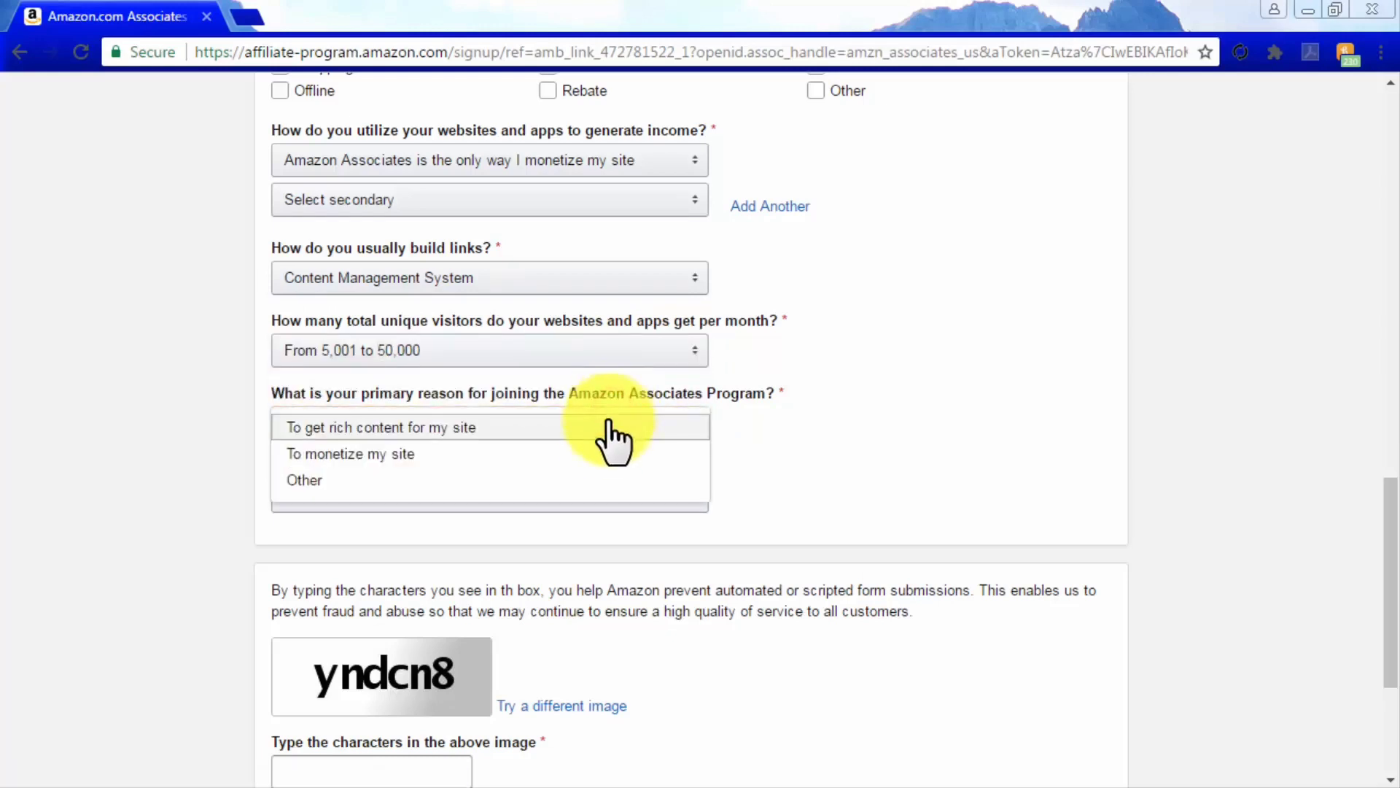
pyautogui.click(599, 454)
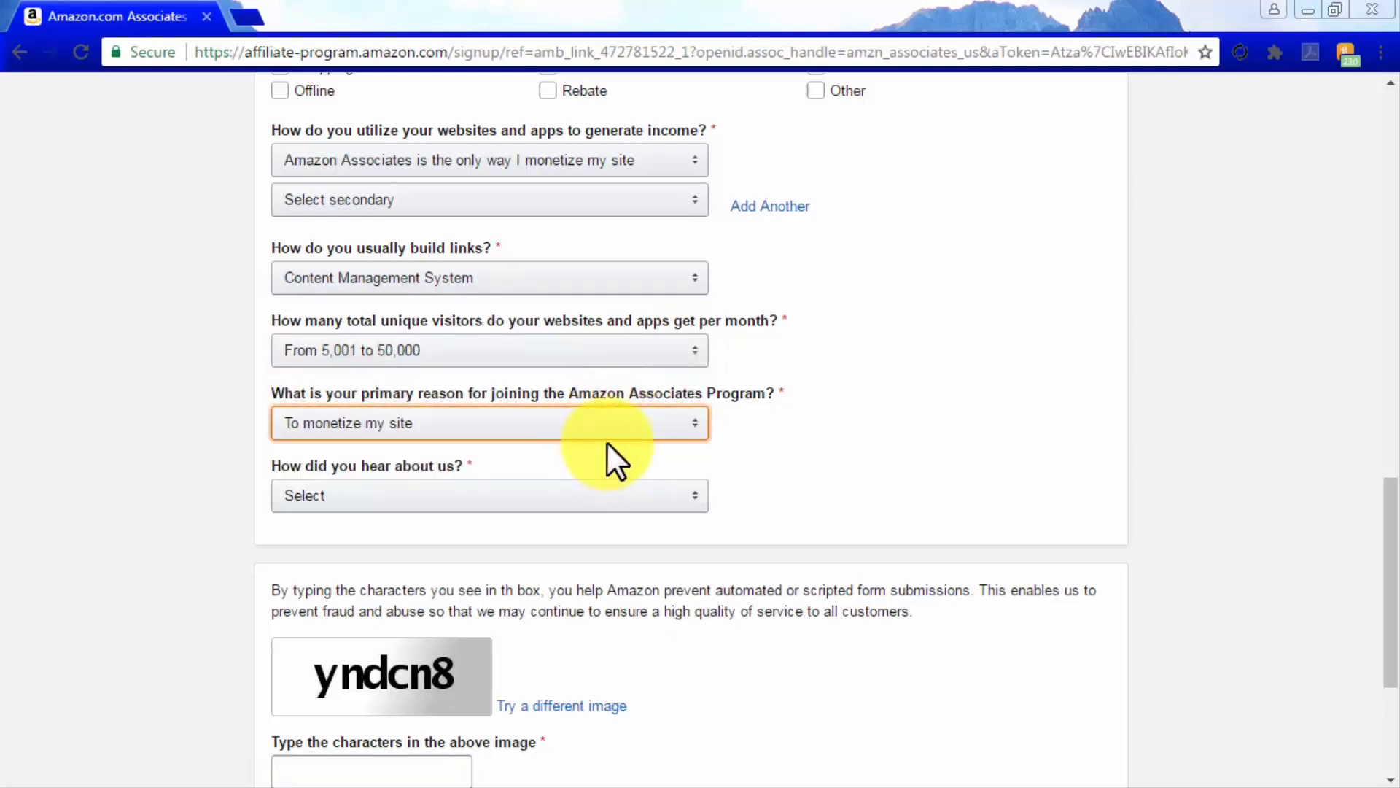
pyautogui.click(603, 503)
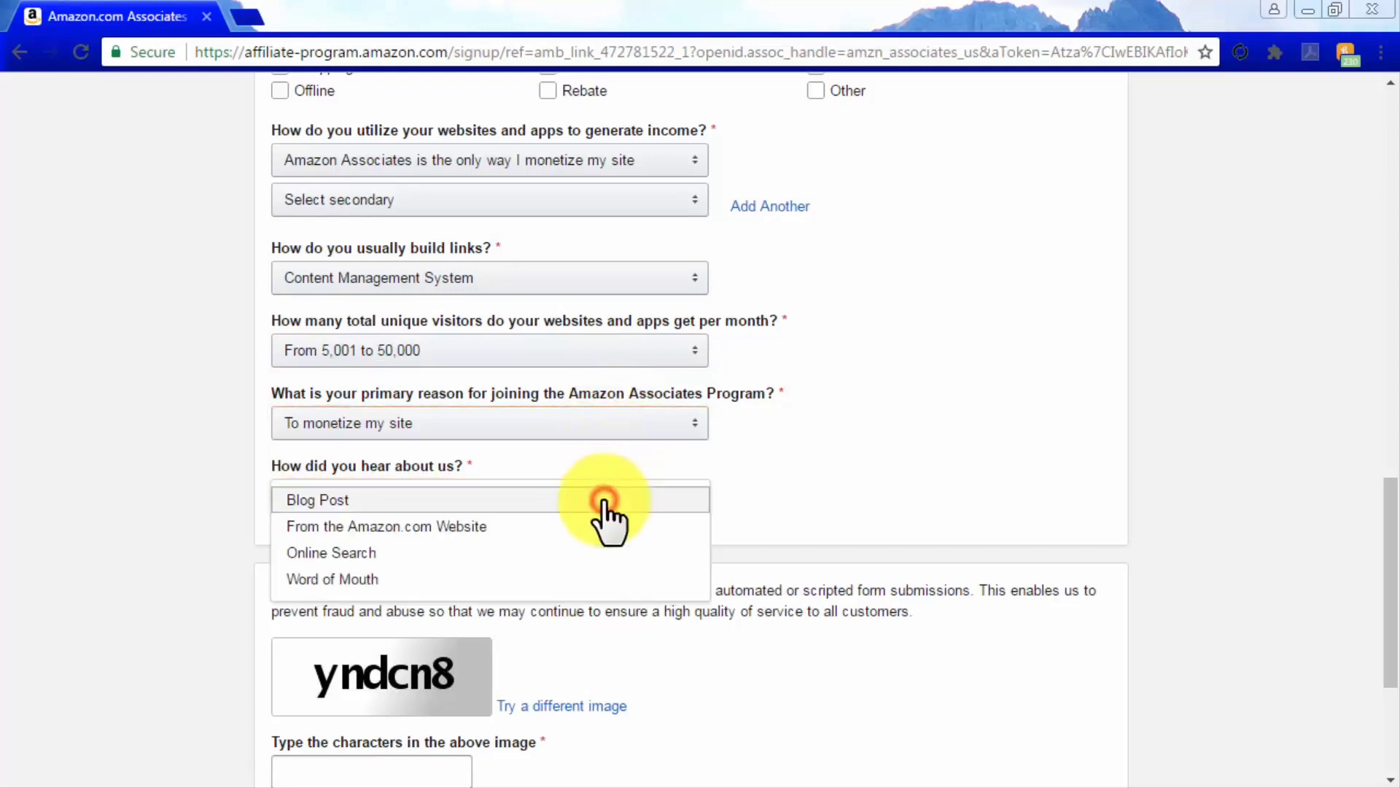
pyautogui.click(598, 526)
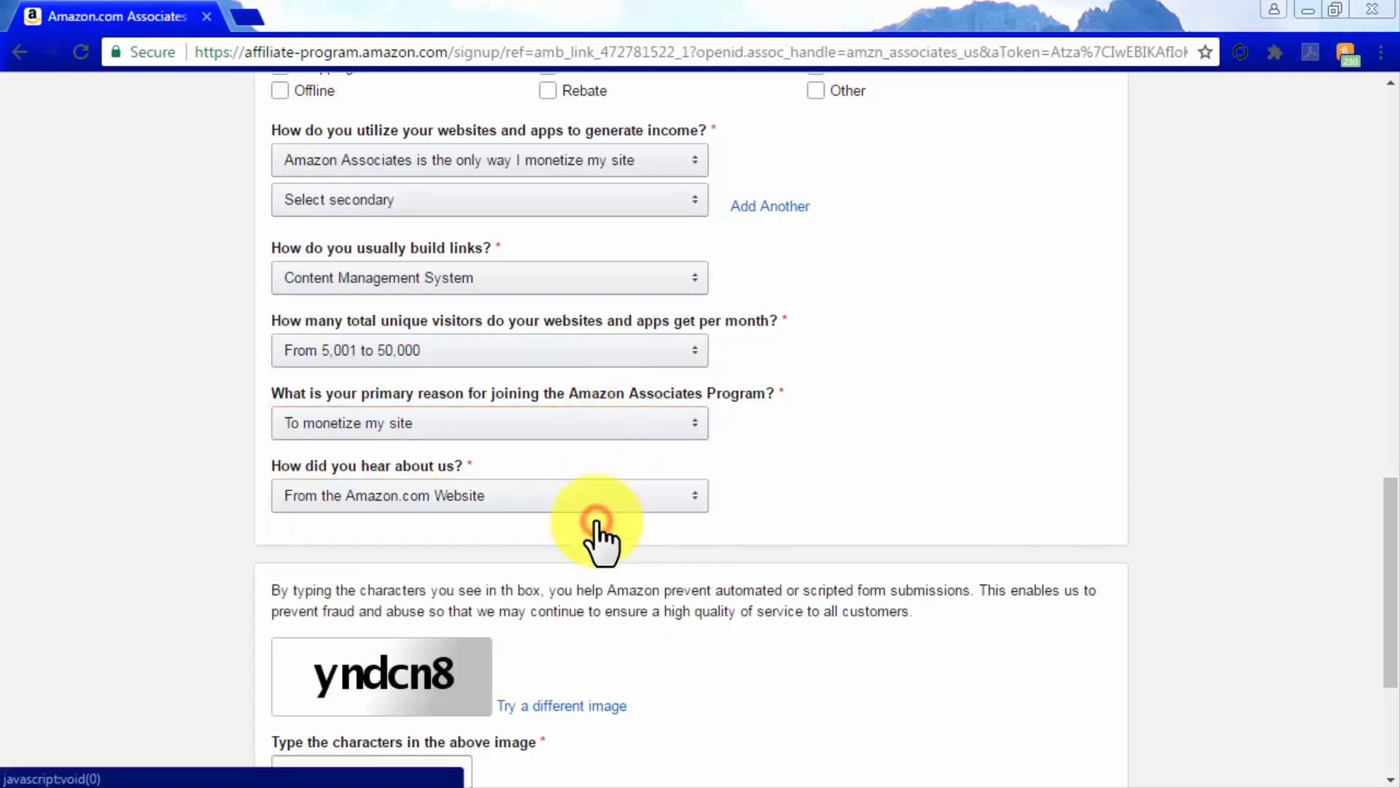
# Enter the image verification characters and submit the profile to continue to verification
pyautogui.scroll(-3, 875, 613)
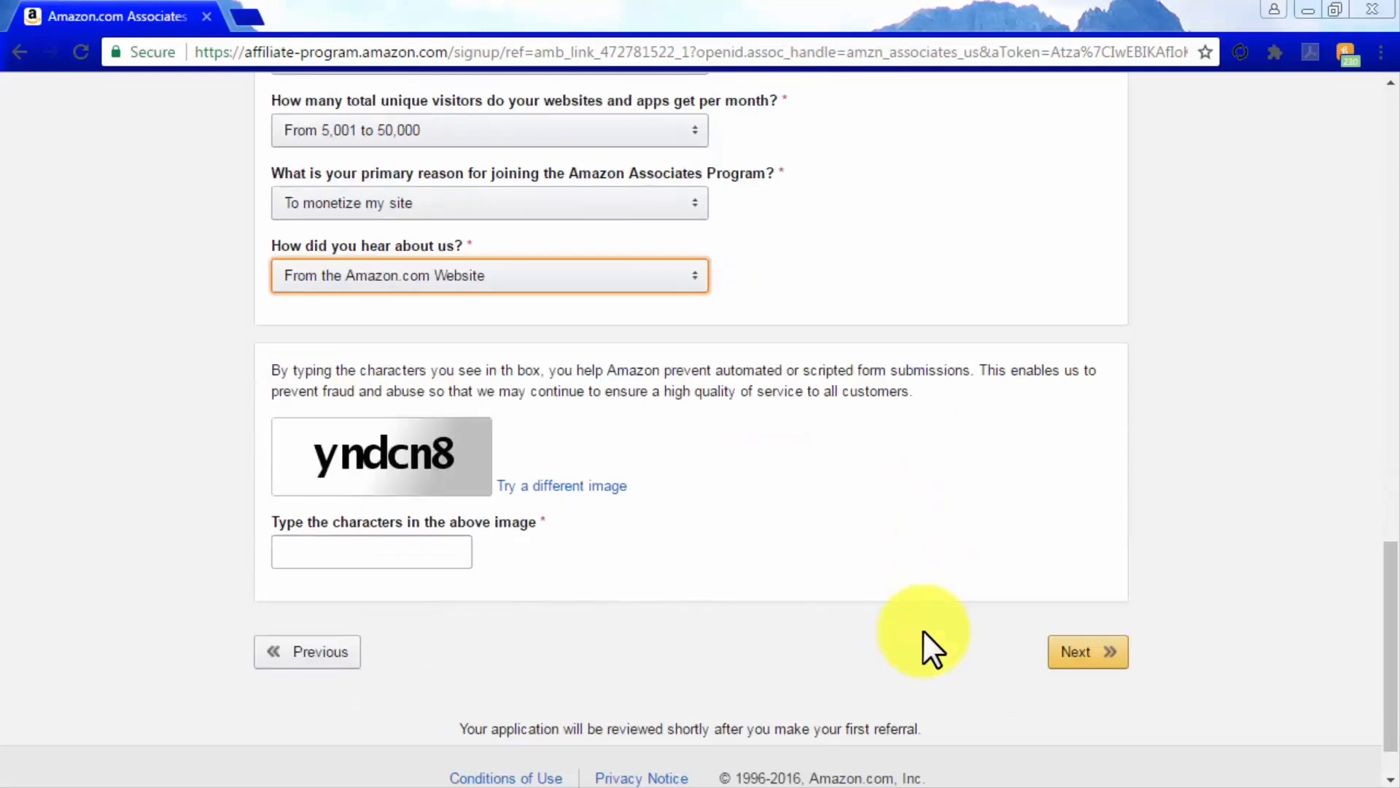
pyautogui.click(417, 552)
pyautogui.write('yndcn8')
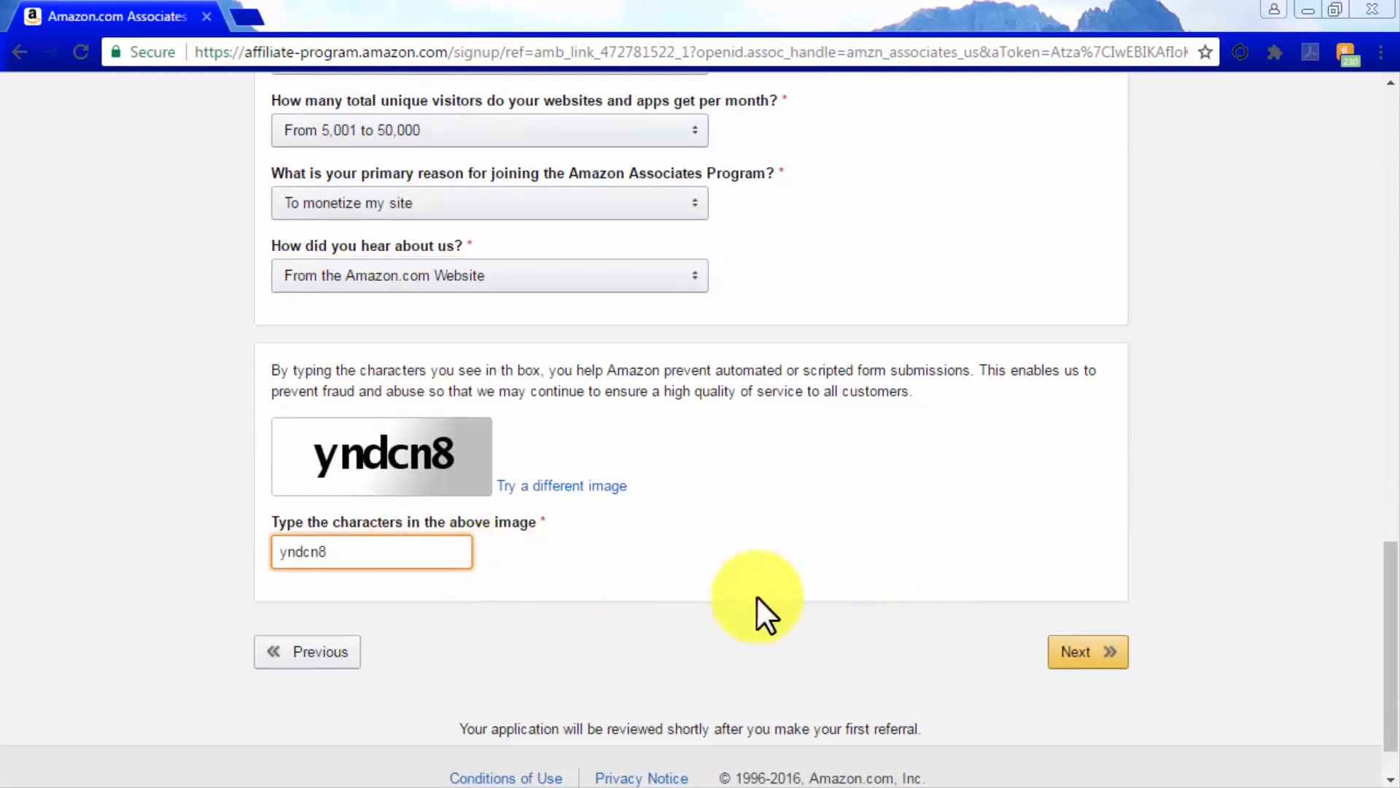
pyautogui.click(1081, 657)
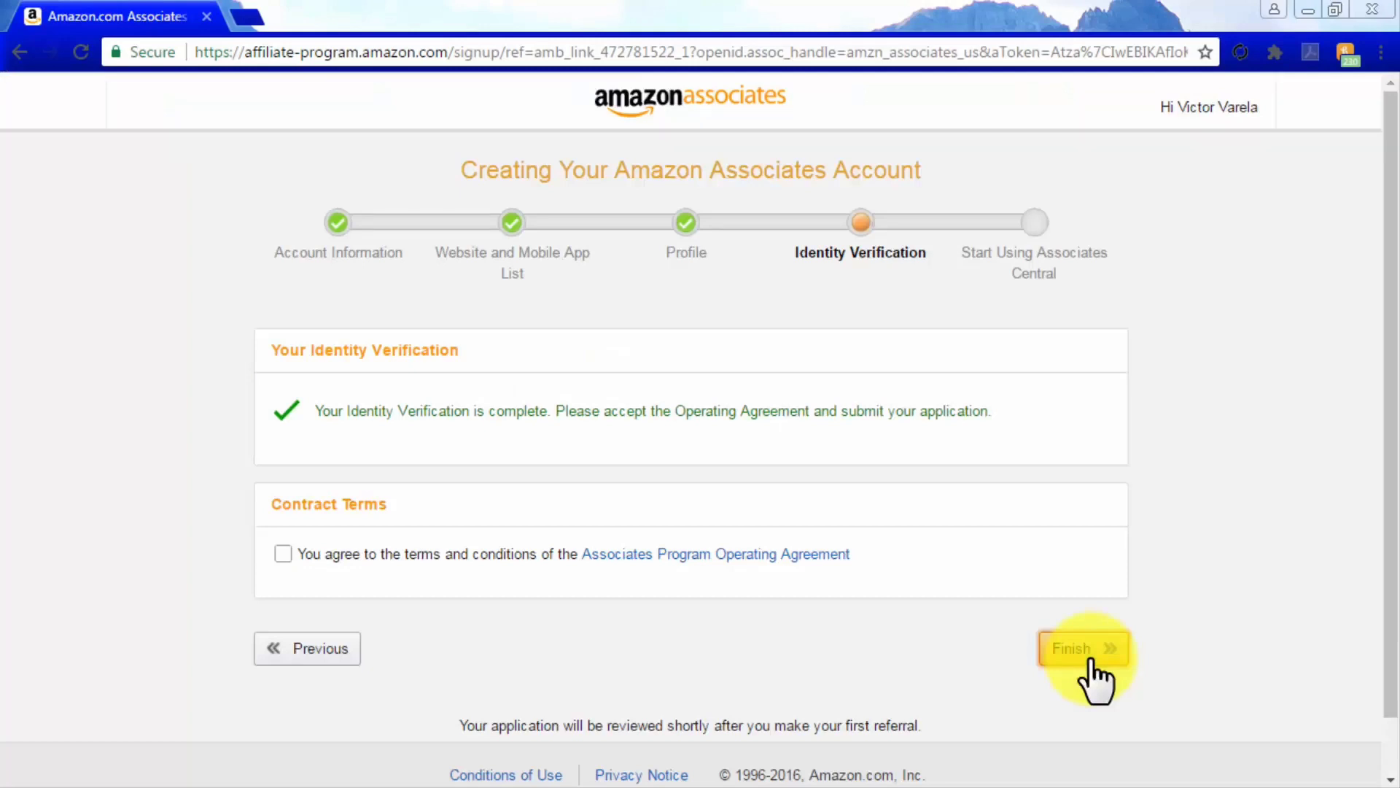
# Accept the Associates Program Operating Agreement and finish the application
pyautogui.click(282, 554)
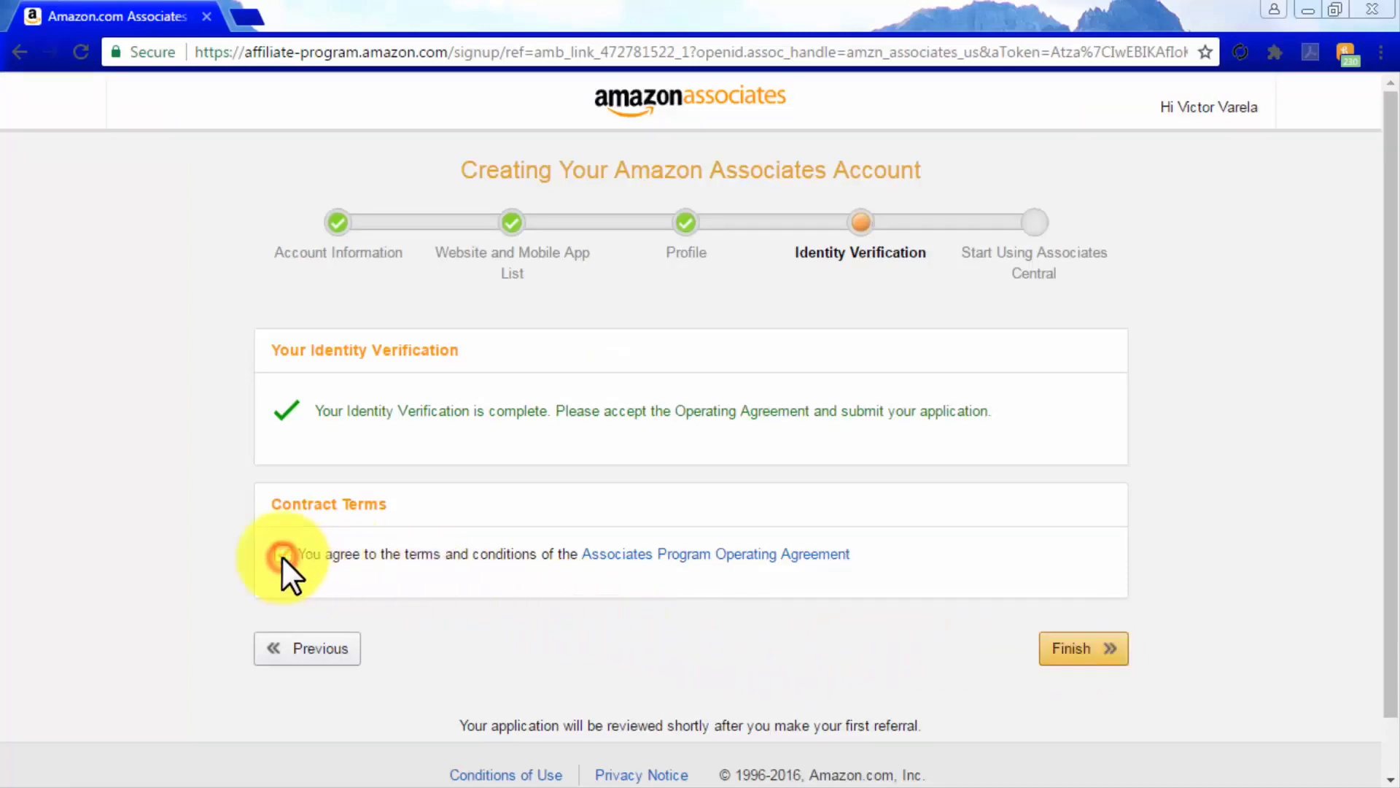
pyautogui.click(1074, 643)
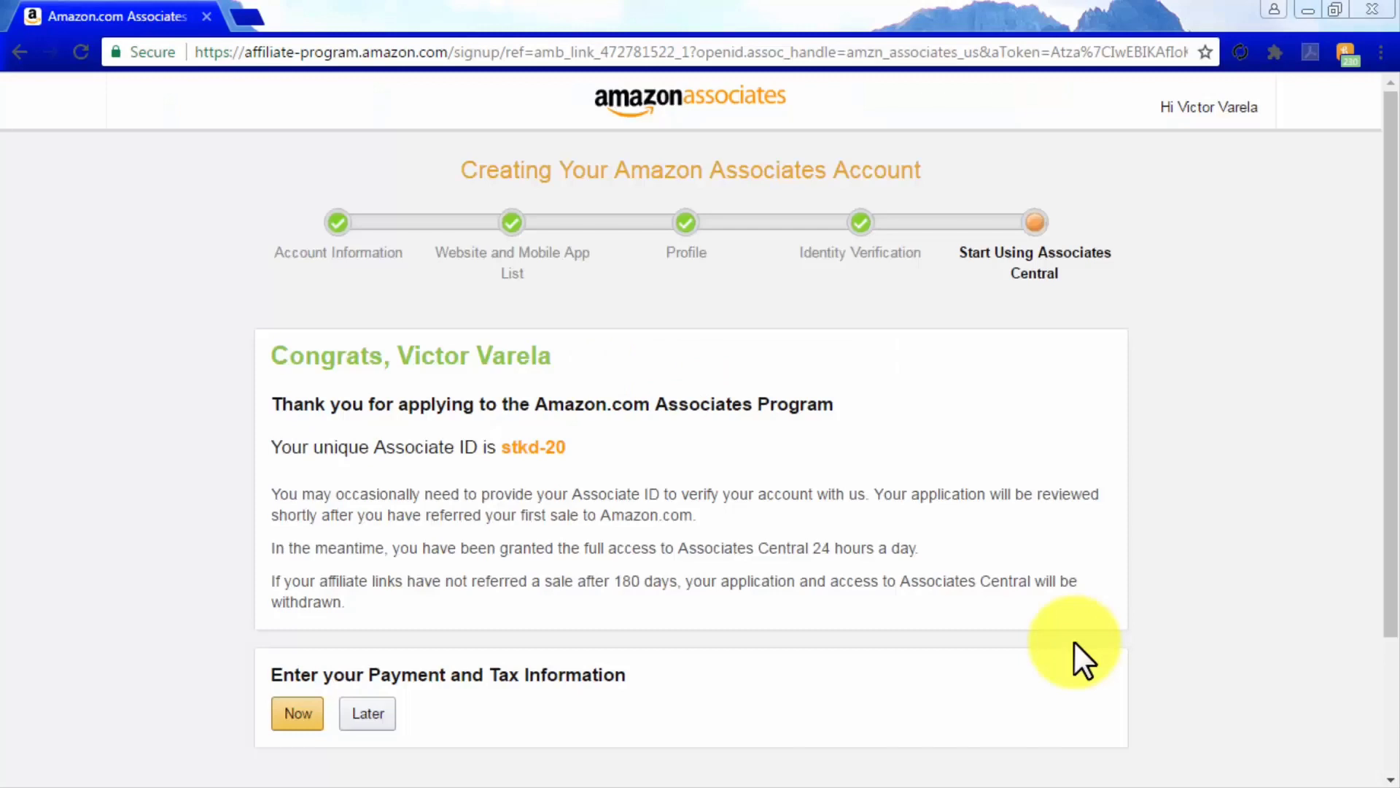